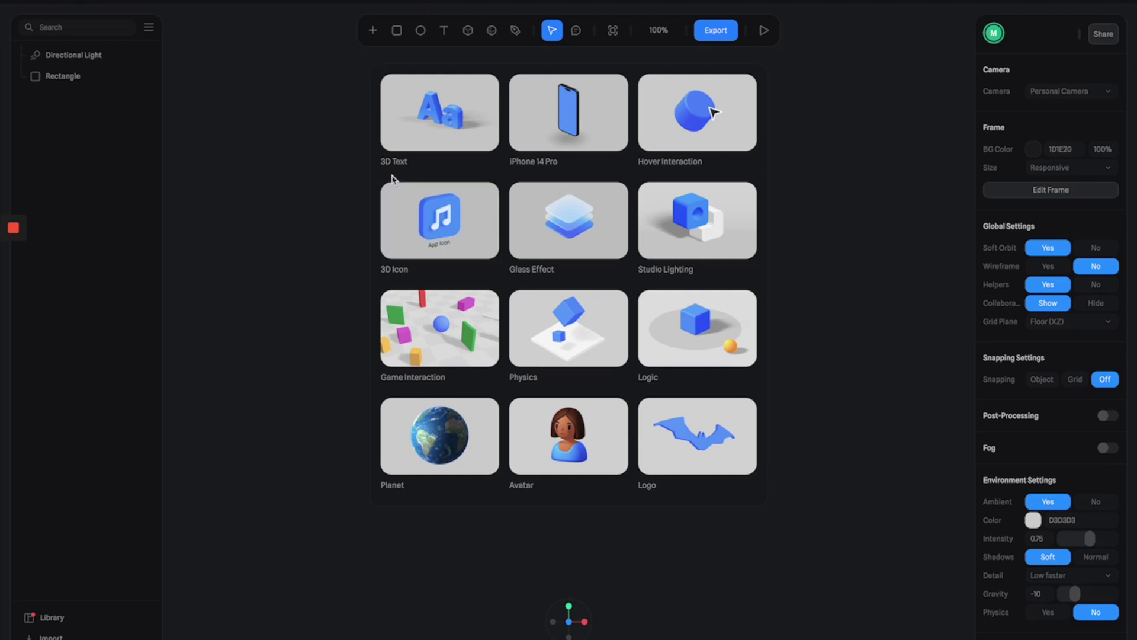
# Dismiss the starter templates and delete the default rectangle from the scene
pyautogui.click(152, 23)
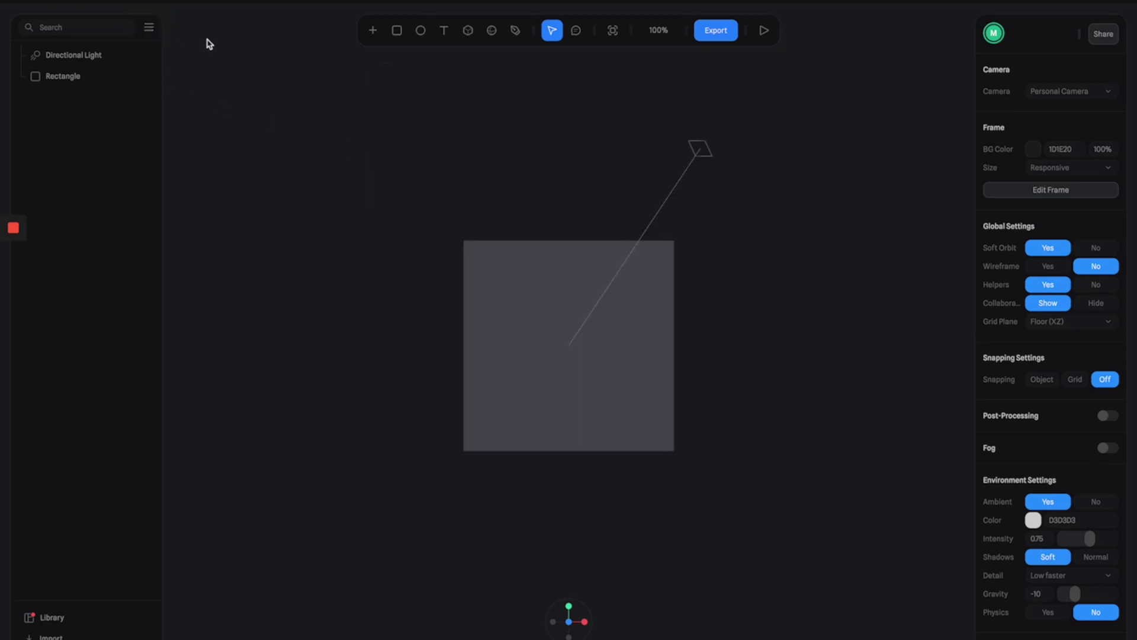
pyautogui.click(502, 286)
pyautogui.click(487, 289)
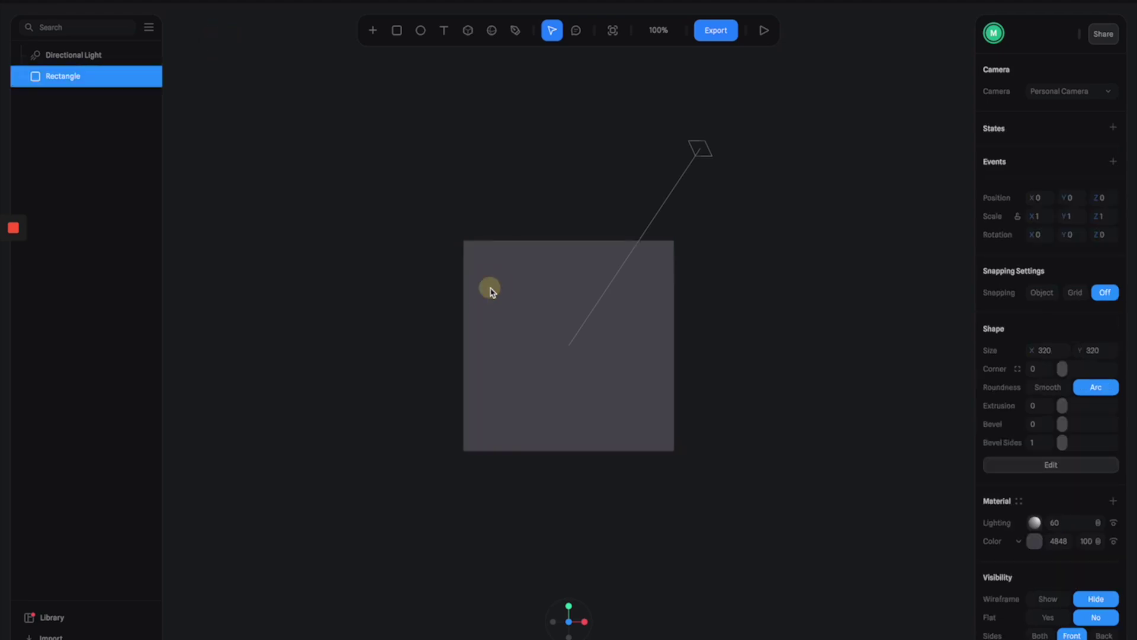
pyautogui.press('Delete')
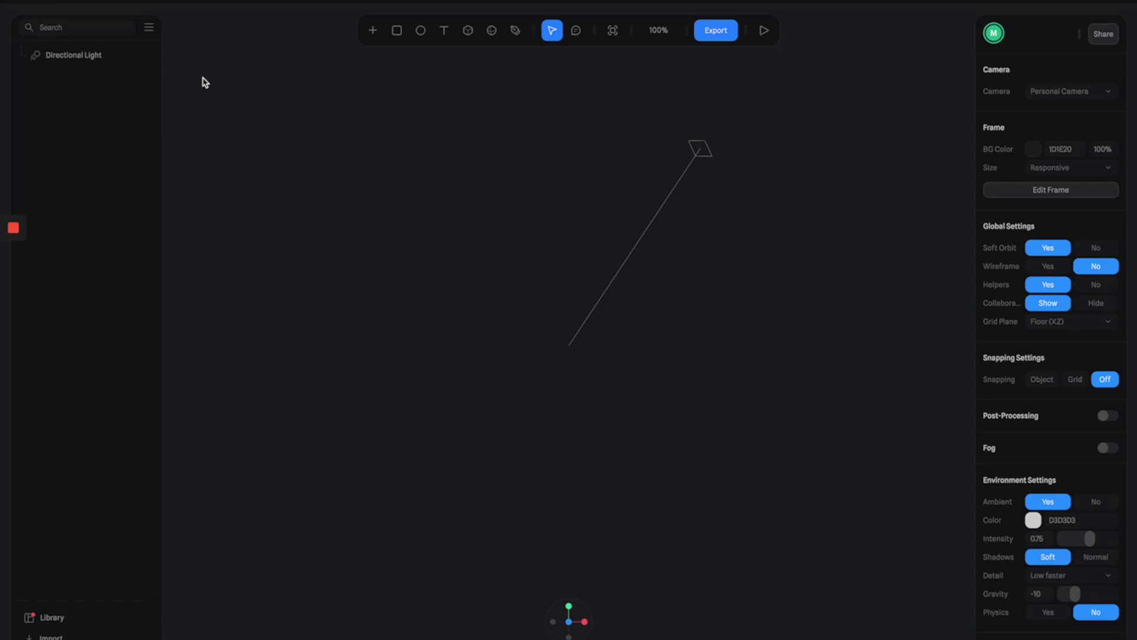
# Import the Dodge_Body.fbx file from the FBX folder into the scene
pyautogui.click(149, 28)
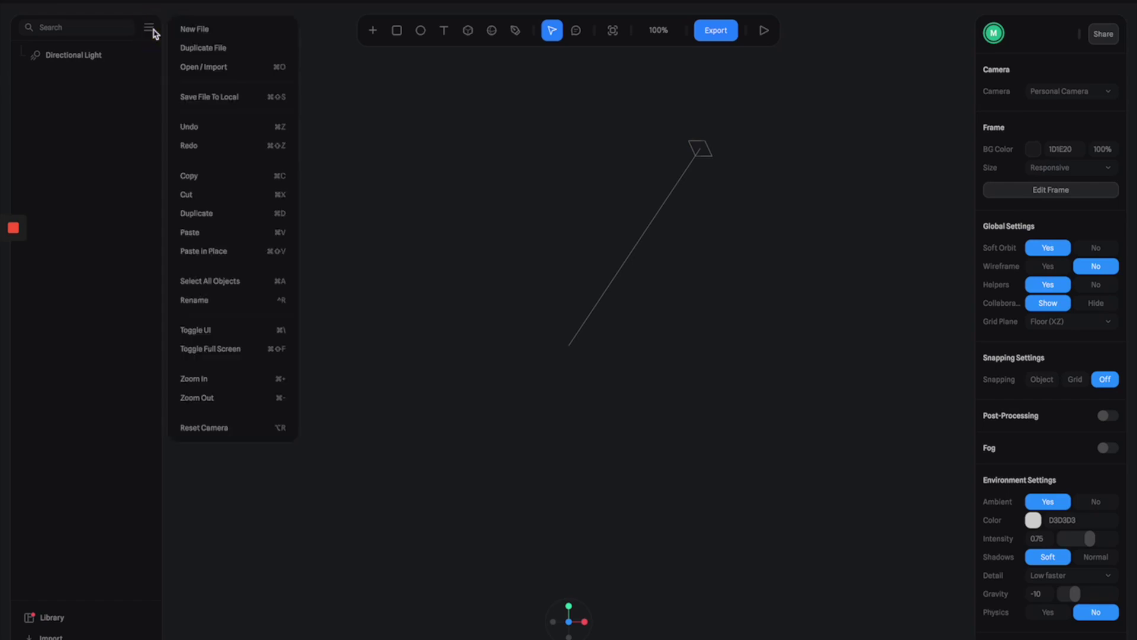
pyautogui.click(207, 67)
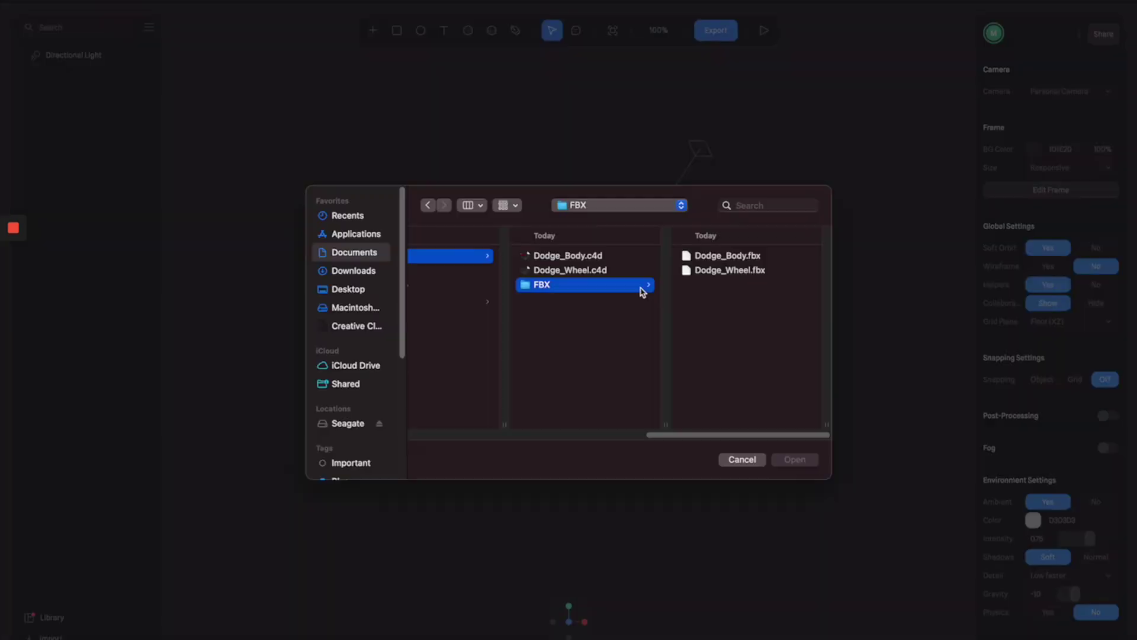
pyautogui.click(753, 256)
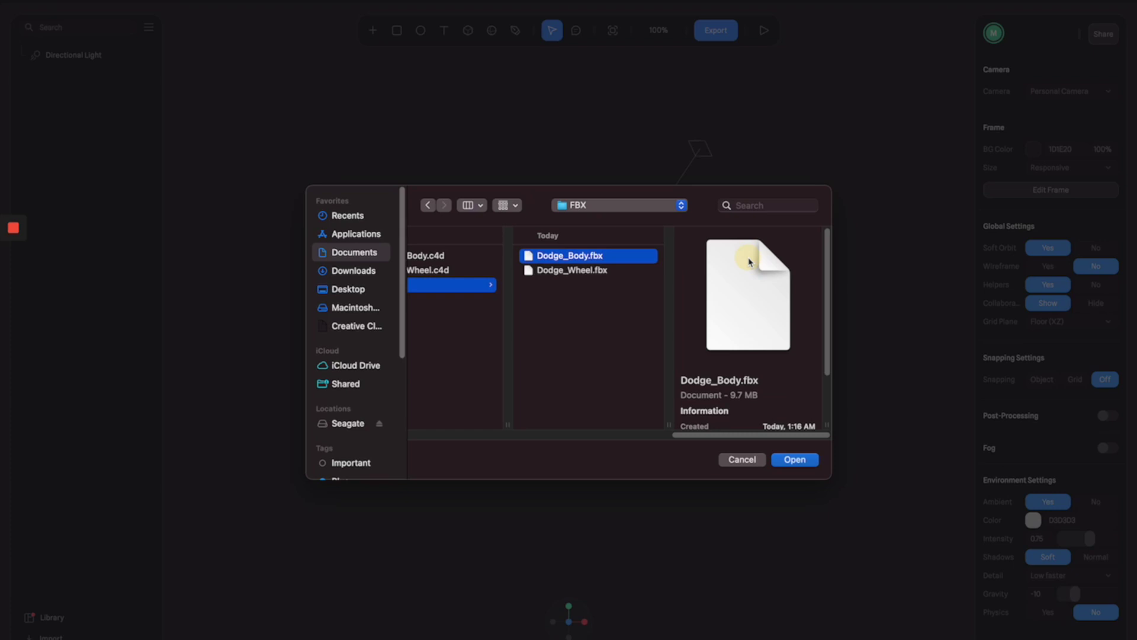
pyautogui.doubleClick(598, 258)
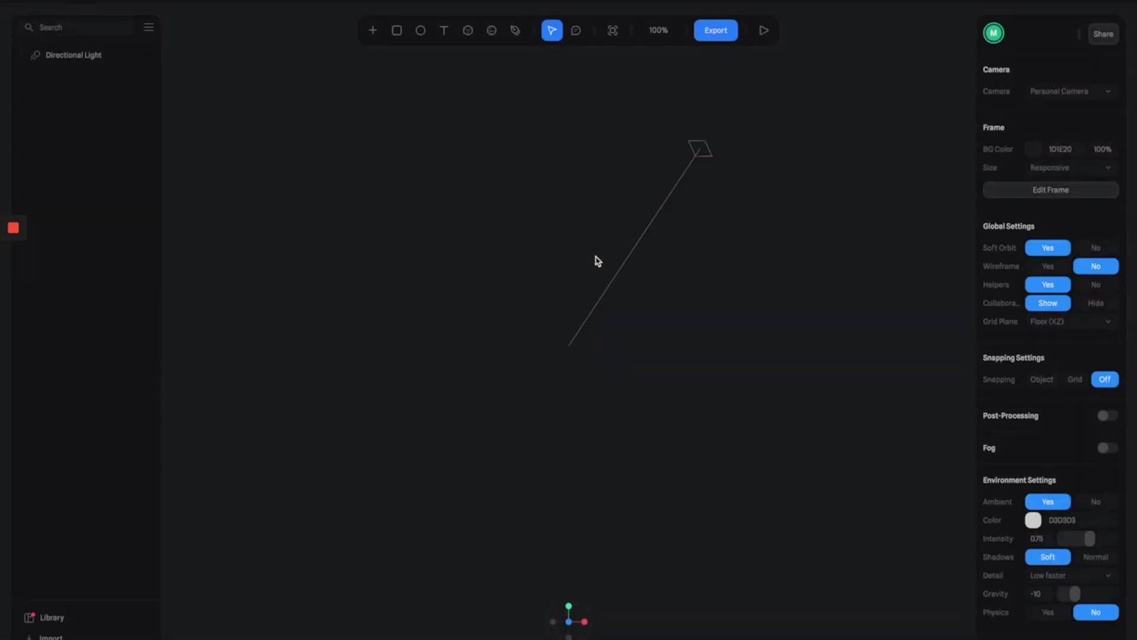
pyautogui.click(797, 256)
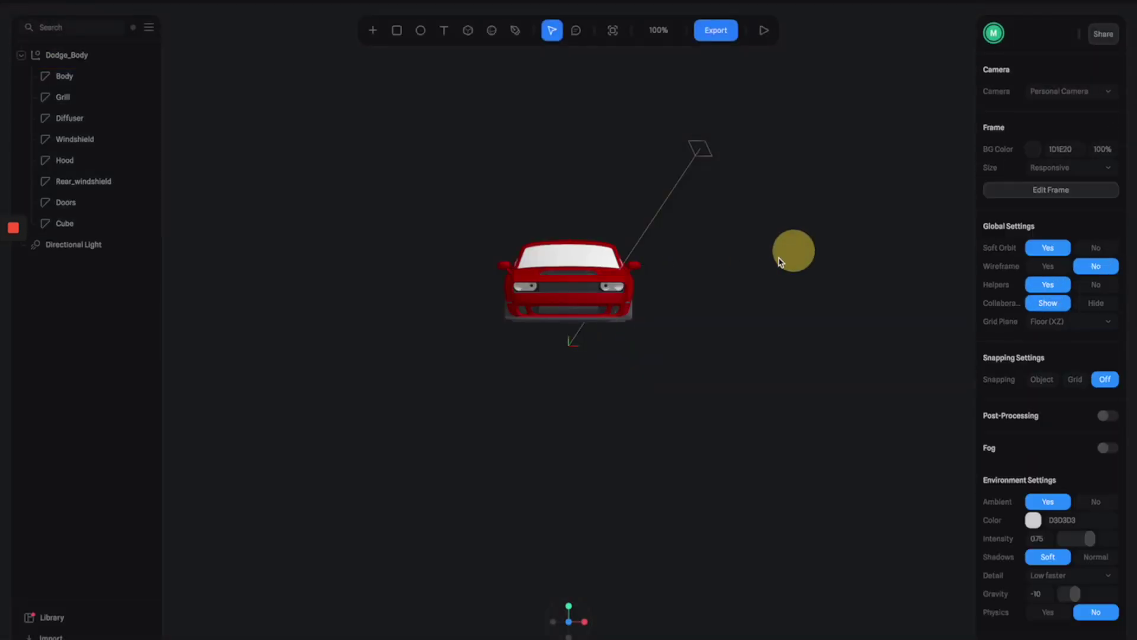
# Examine the imported car up close from a front three-quarter angle and look over the parts in the Dodge_Body group
pyautogui.scroll(5, 667, 221)
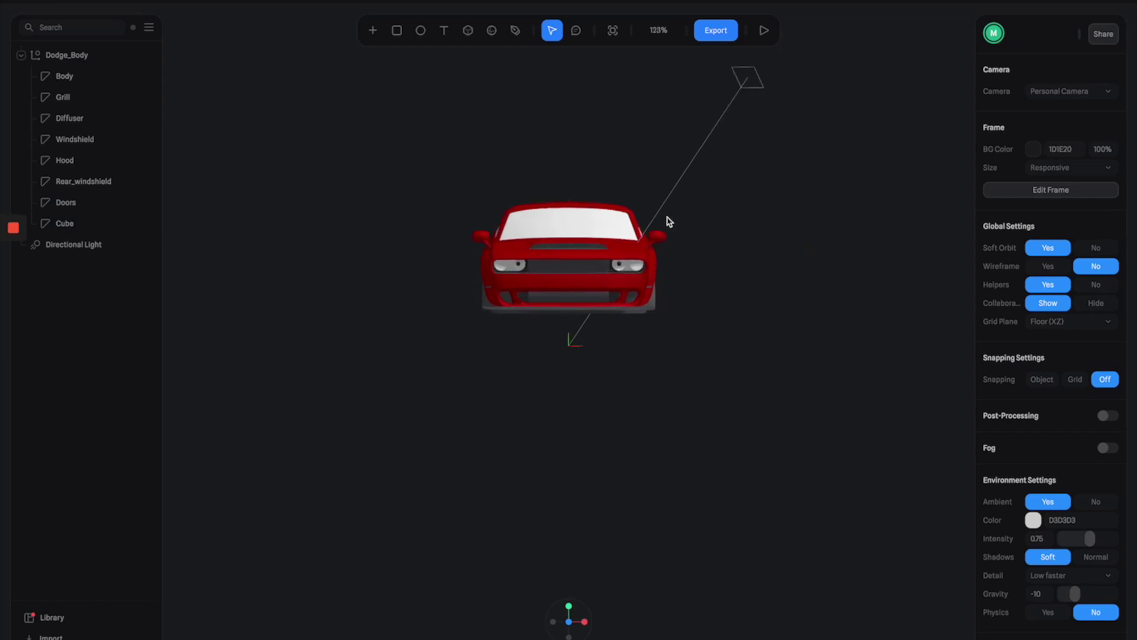
pyautogui.moveTo(731, 282); pyautogui.dragTo(712, 328)
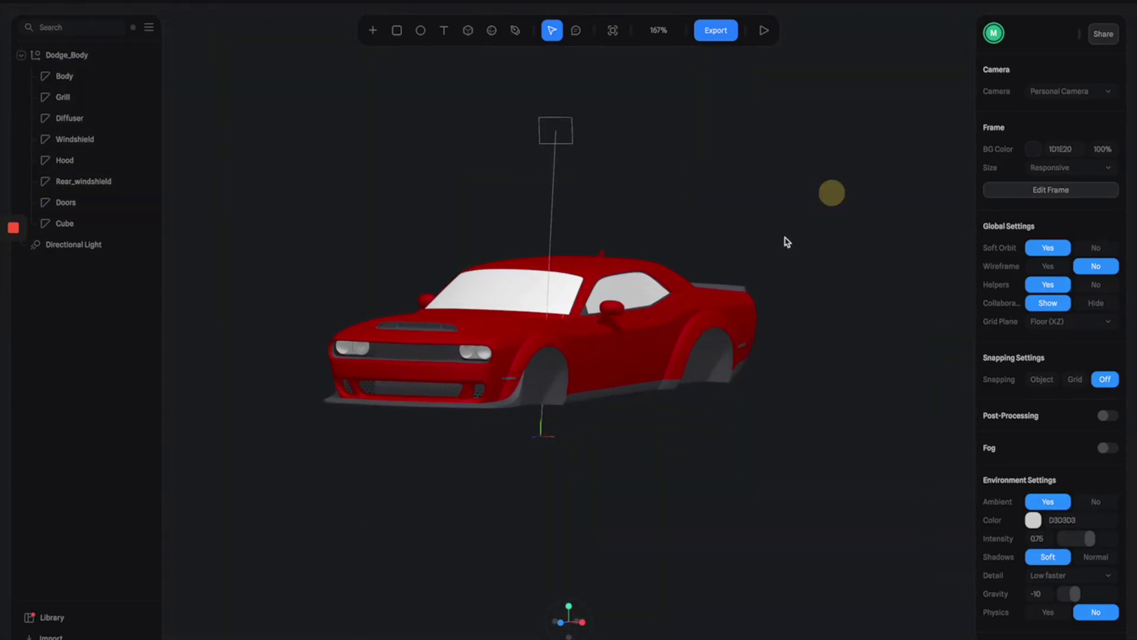
pyautogui.scroll(5, 779, 244)
pyautogui.click(531, 212)
pyautogui.moveTo(413, 170); pyautogui.dragTo(380, 136)
pyautogui.click(724, 308)
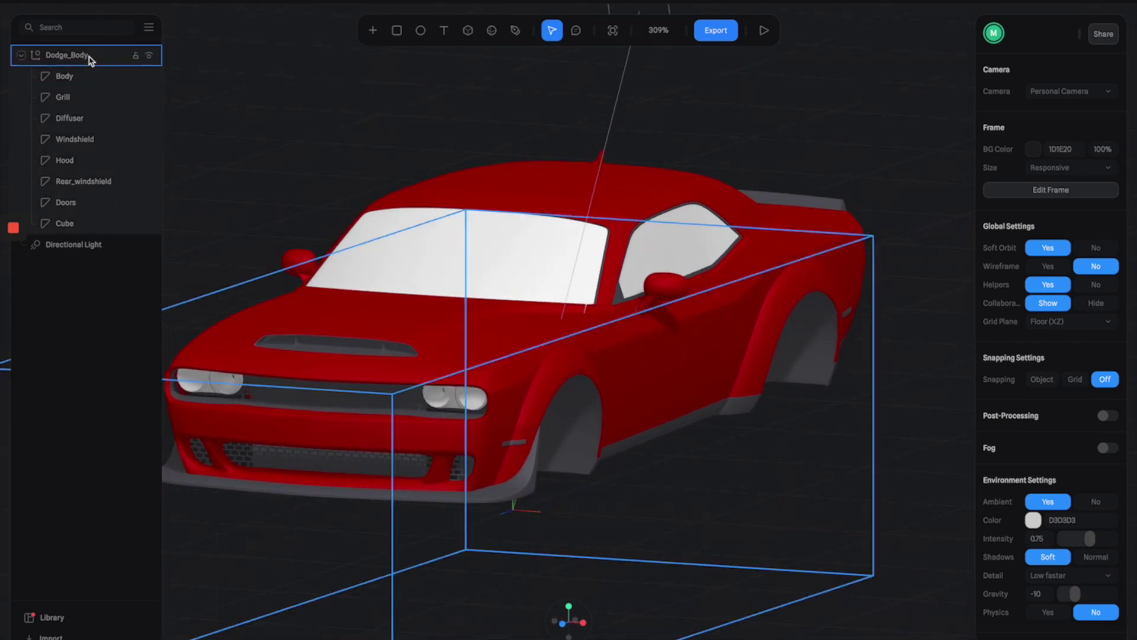
pyautogui.click(66, 77)
pyautogui.click(117, 99)
pyautogui.click(120, 121)
pyautogui.click(137, 98)
pyautogui.click(142, 78)
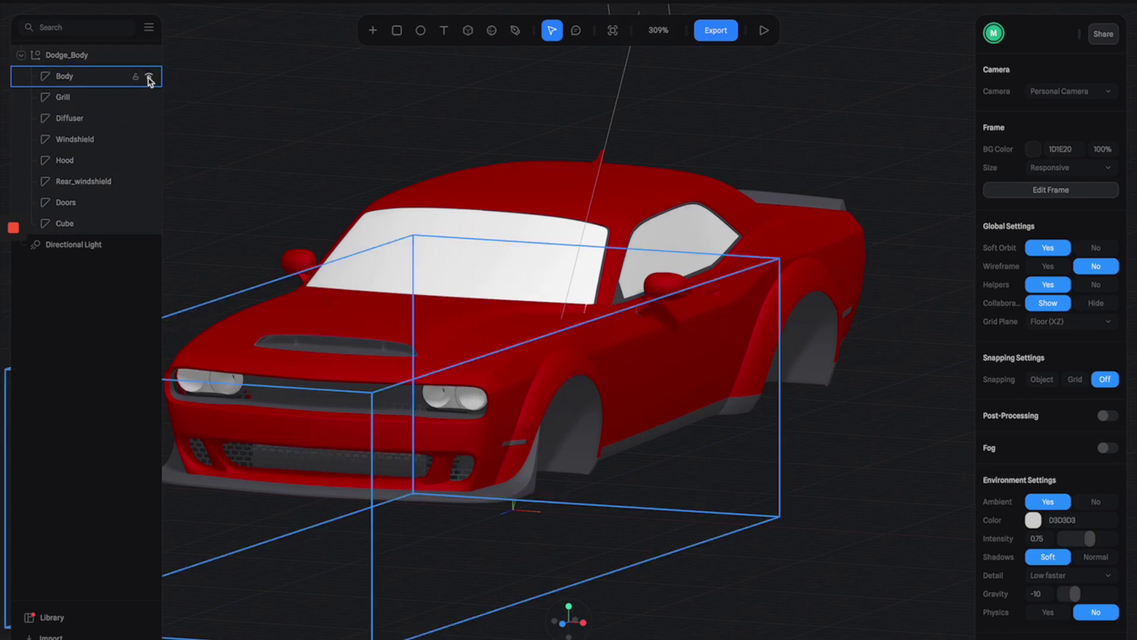
# Identify the car's parts by hiding and showing Body, Grill, Diffuser, Windshield and Hood one by one, and select the Doors
pyautogui.click(149, 76)
pyautogui.click(149, 77)
pyautogui.click(147, 95)
pyautogui.click(148, 95)
pyautogui.click(147, 94)
pyautogui.click(150, 119)
pyautogui.click(150, 120)
pyautogui.click(150, 120)
pyautogui.click(148, 141)
pyautogui.click(150, 141)
pyautogui.click(150, 141)
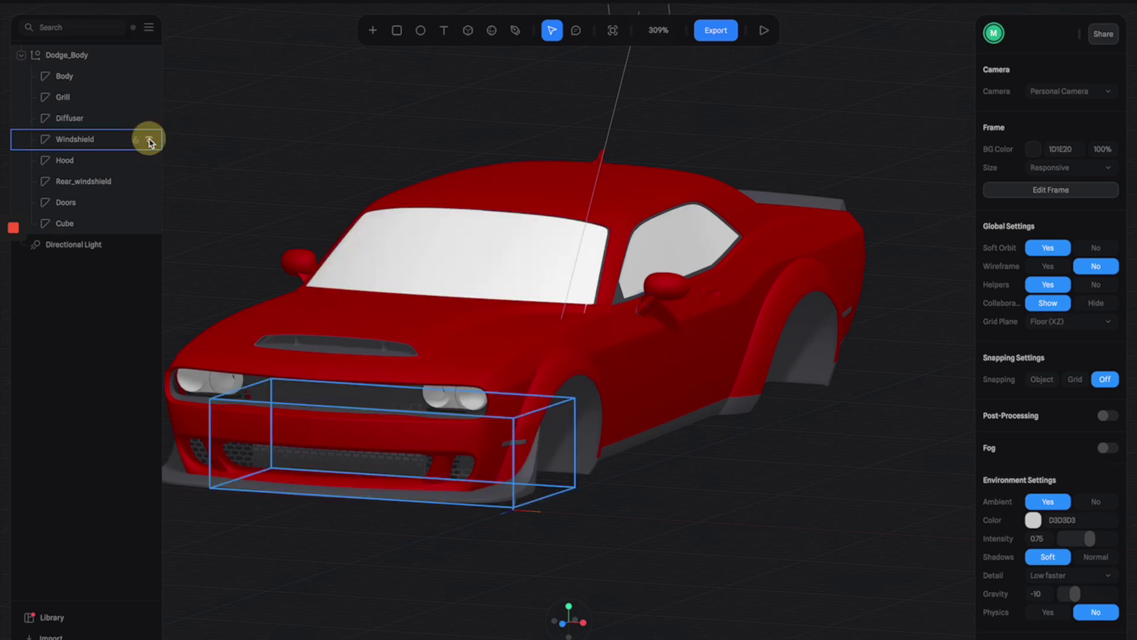
pyautogui.click(148, 159)
pyautogui.click(151, 161)
pyautogui.click(150, 161)
pyautogui.click(297, 142)
pyautogui.click(632, 333)
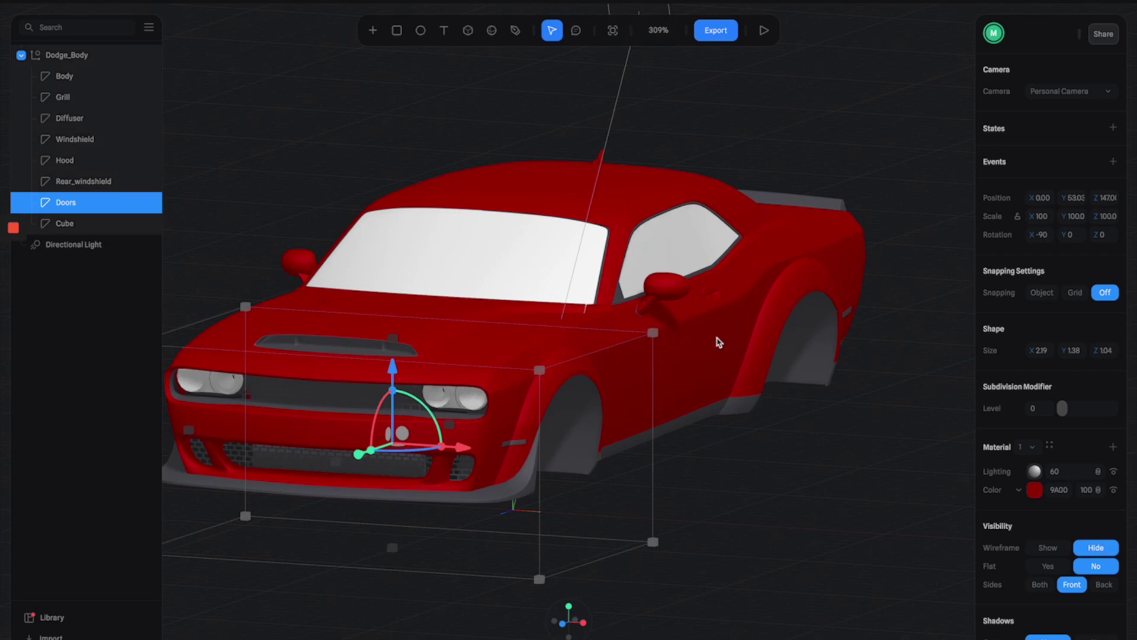
# Look through the Body part's material slots and set the colour of its material 3 to a lighter grey (6464)
pyautogui.click(93, 77)
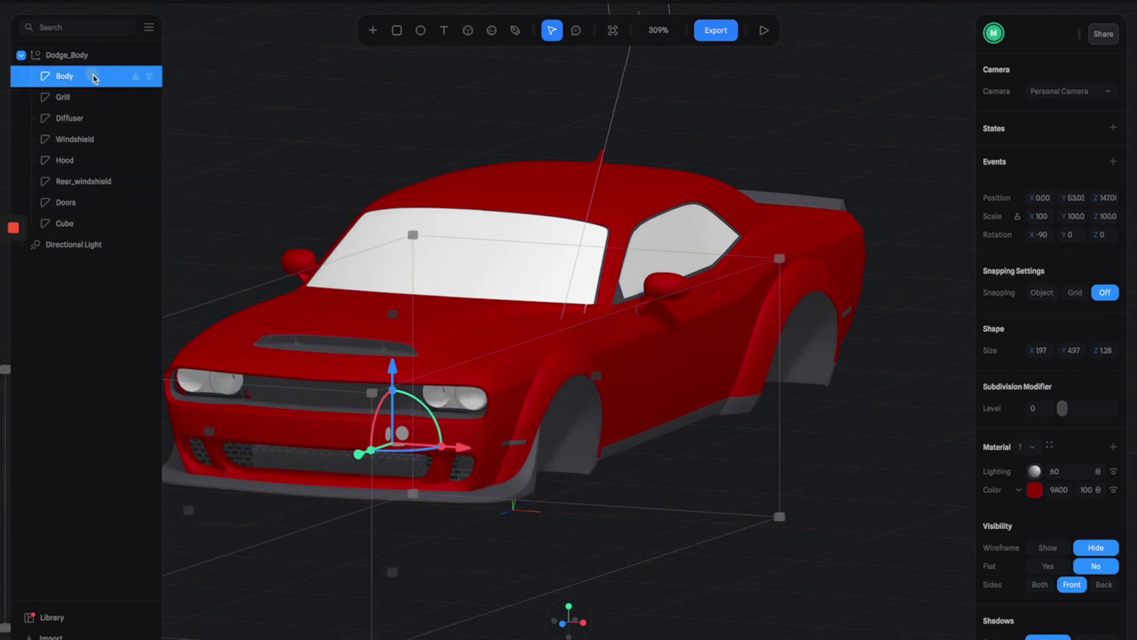
pyautogui.click(150, 77)
pyautogui.click(150, 77)
pyautogui.click(1032, 448)
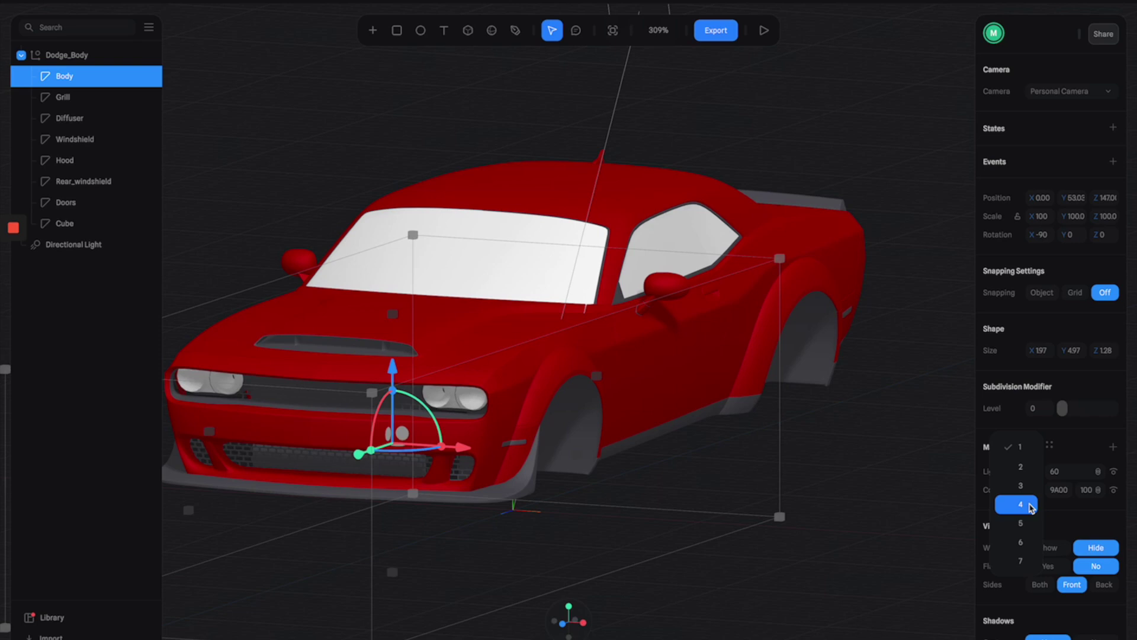
pyautogui.click(1032, 507)
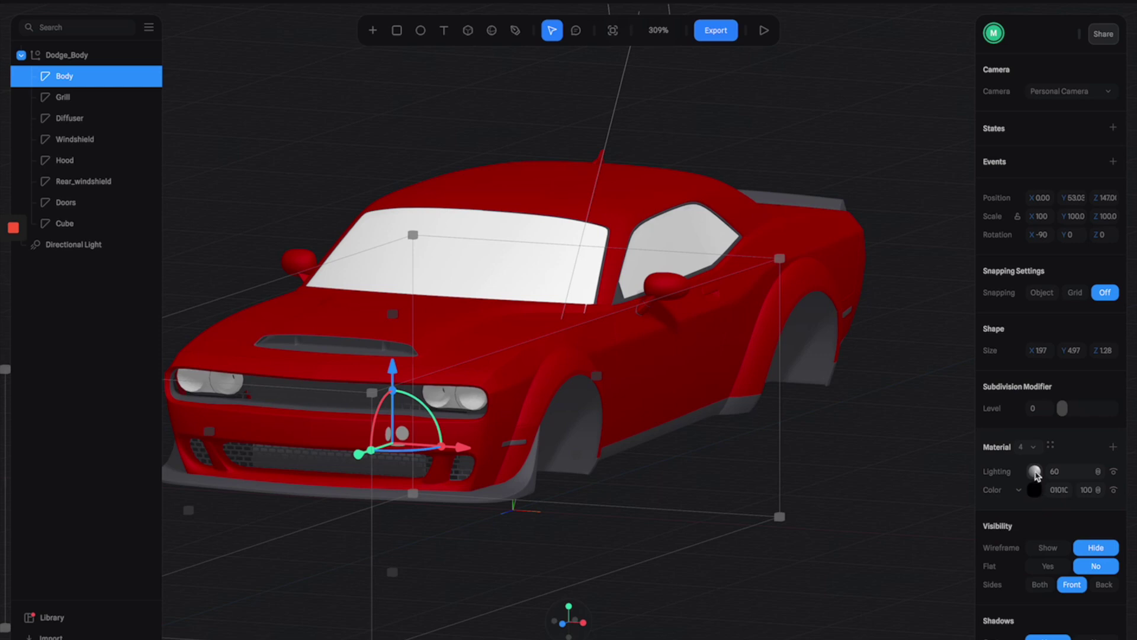
pyautogui.click(1034, 448)
pyautogui.click(1026, 426)
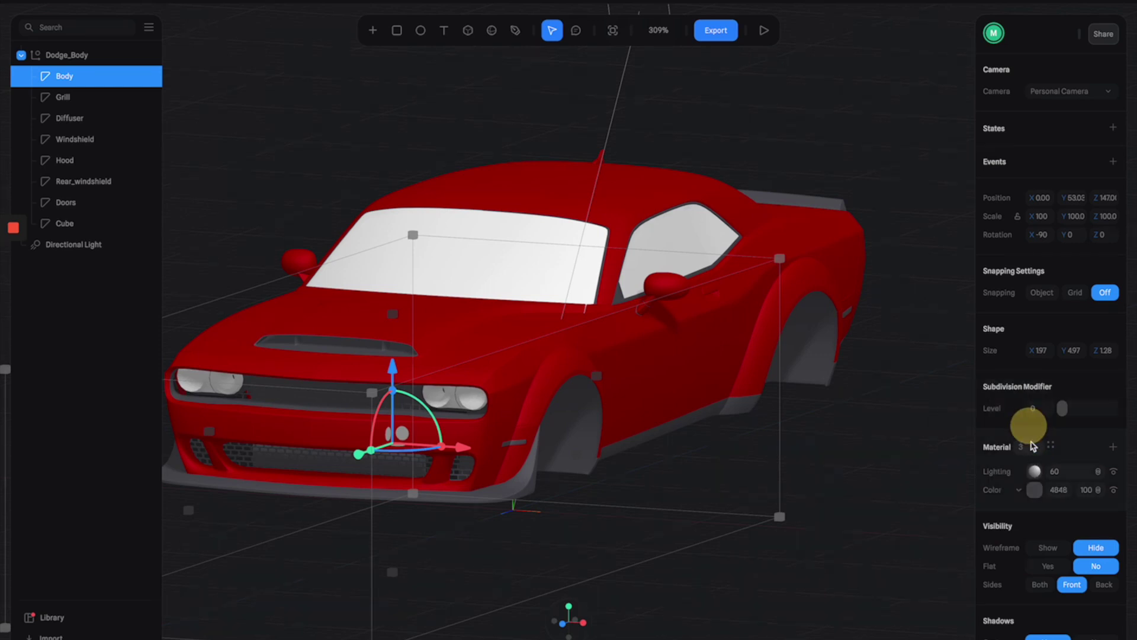
pyautogui.click(1035, 490)
pyautogui.moveTo(986, 519); pyautogui.dragTo(982, 593)
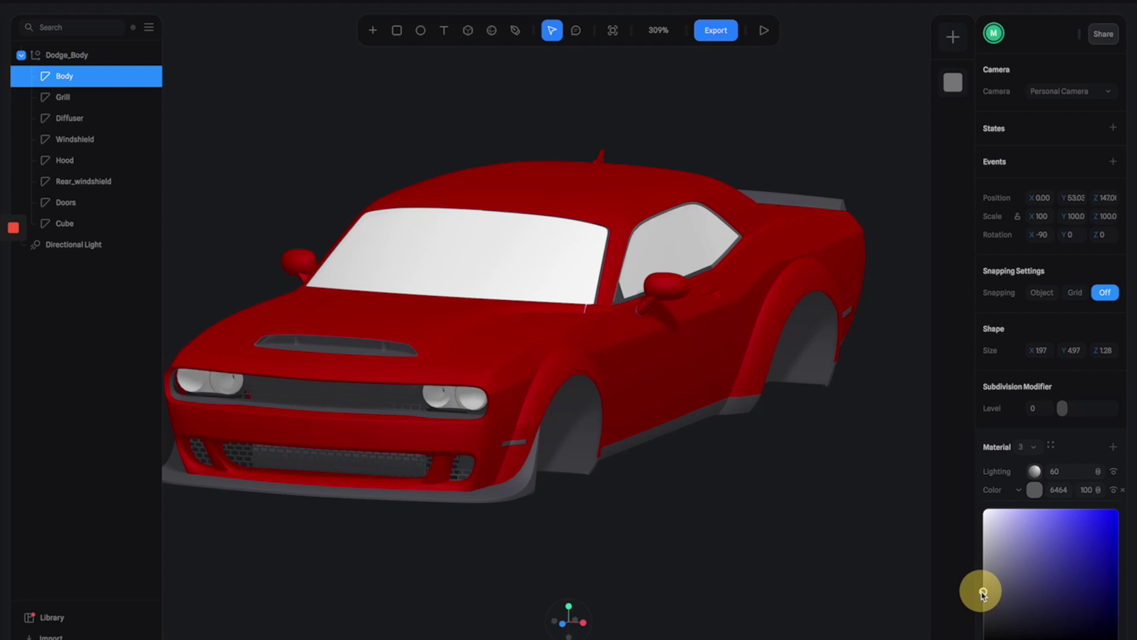
pyautogui.moveTo(983, 594); pyautogui.dragTo(982, 593)
# Change the colour of the Body part's material 1 to near-black (0E0E)
pyautogui.click(1031, 446)
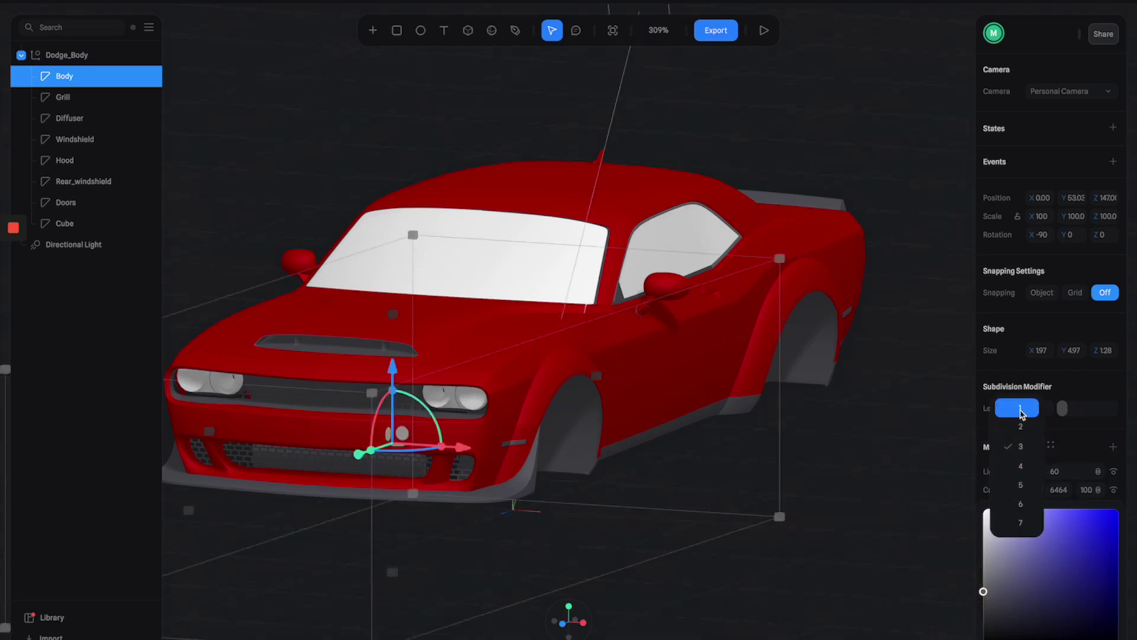
pyautogui.click(1021, 408)
pyautogui.moveTo(1029, 552); pyautogui.dragTo(1057, 593)
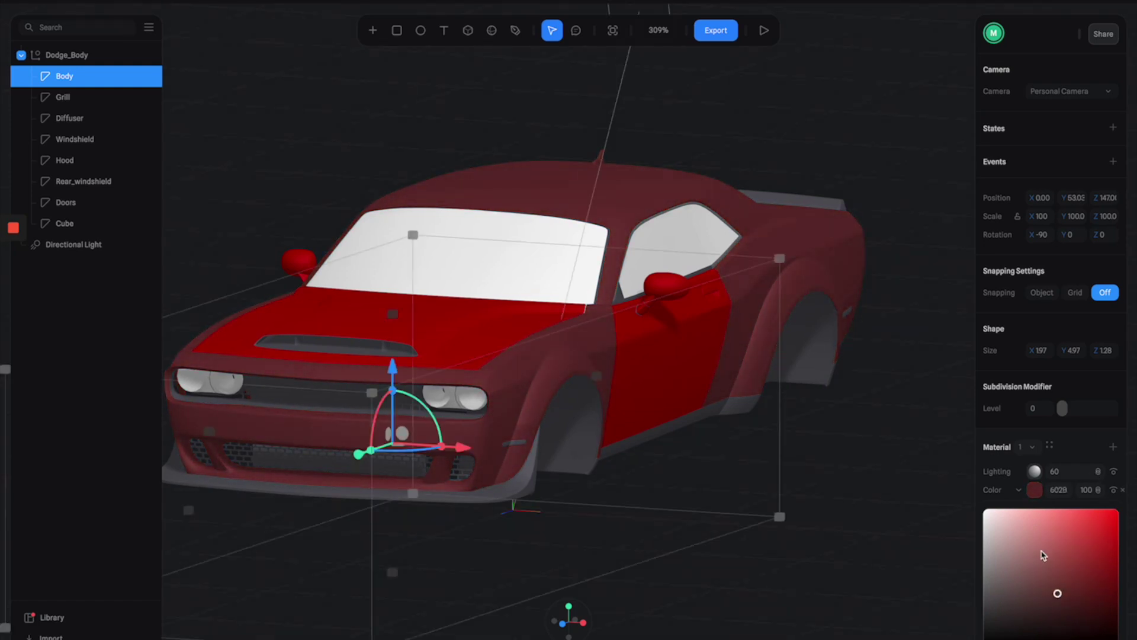
pyautogui.scroll(-1, 1043, 595)
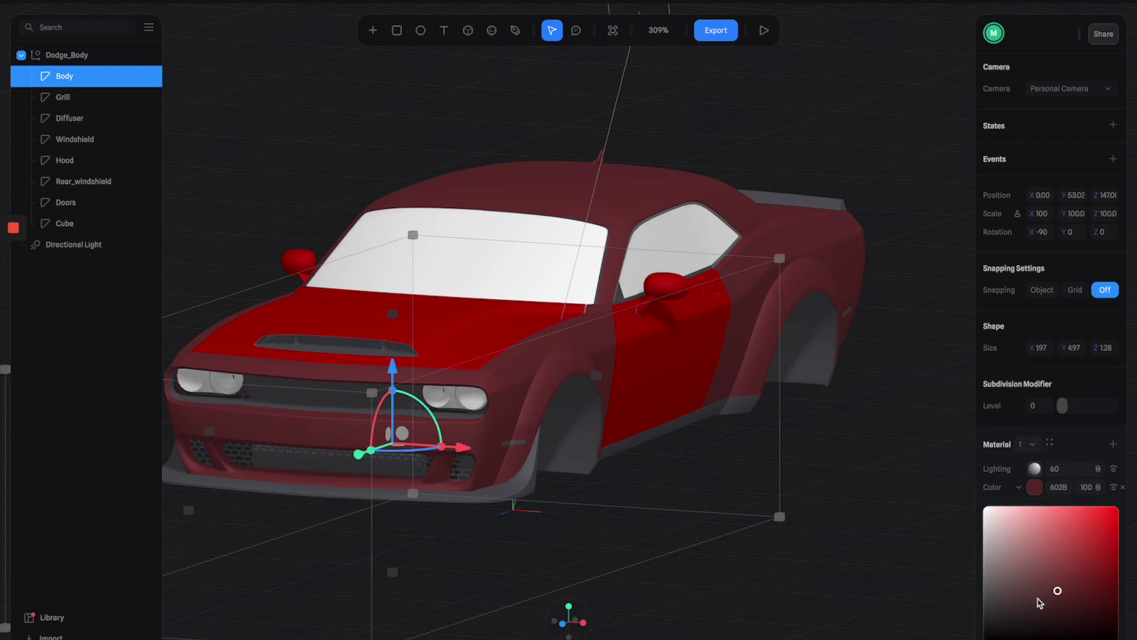
pyautogui.moveTo(1054, 592); pyautogui.dragTo(981, 634)
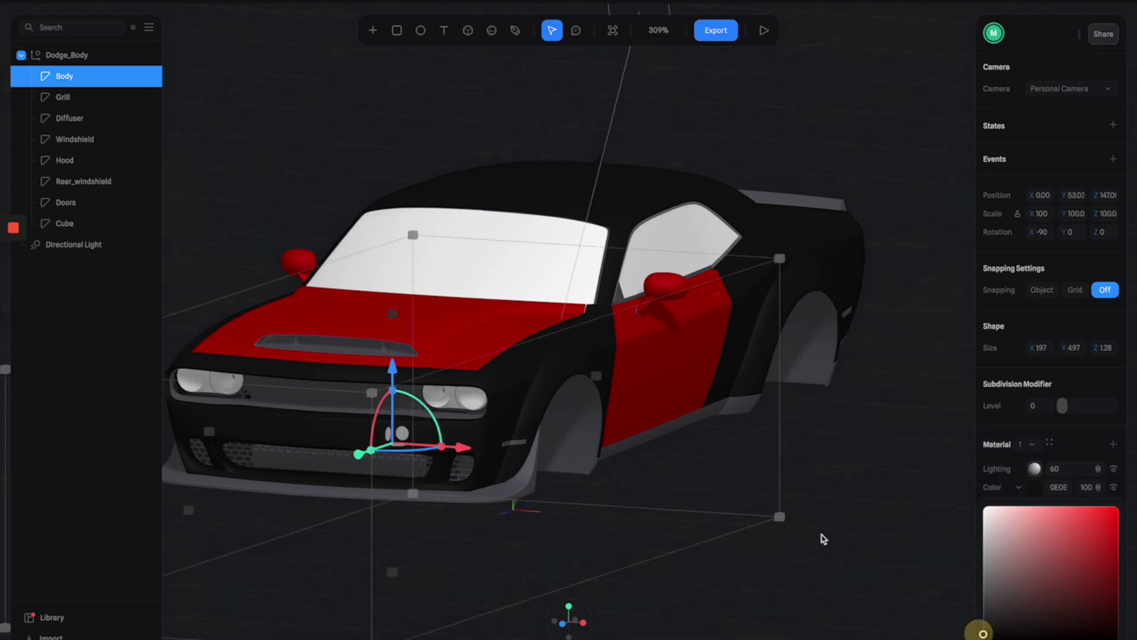
pyautogui.click(1038, 489)
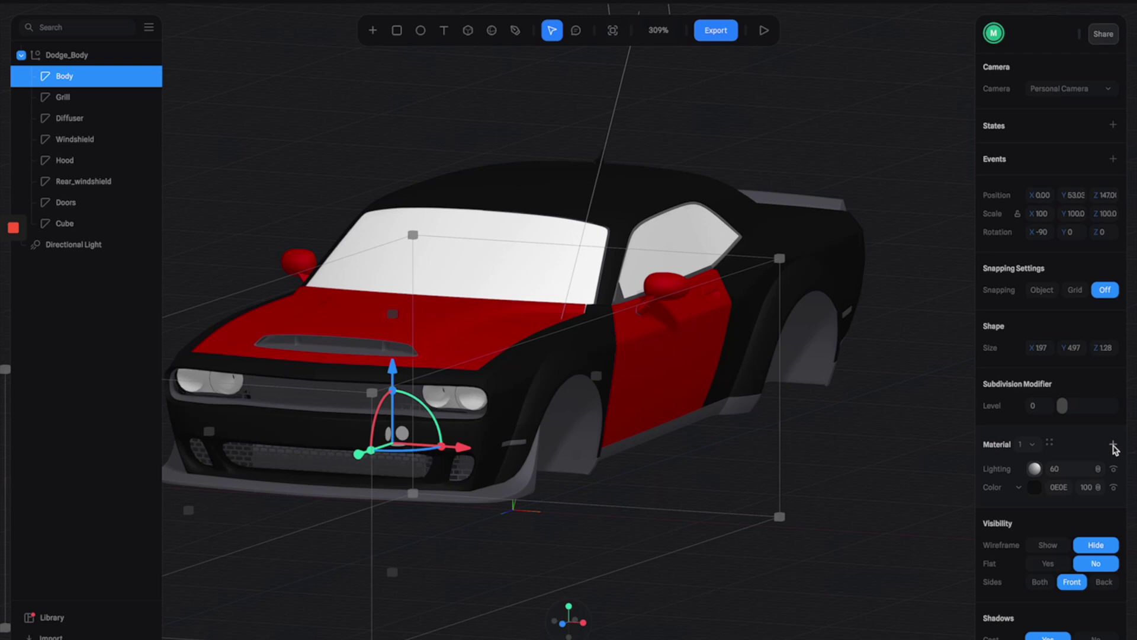
# Add a new layer to the Body part's material 1 and set its type to Matcap
pyautogui.click(1114, 446)
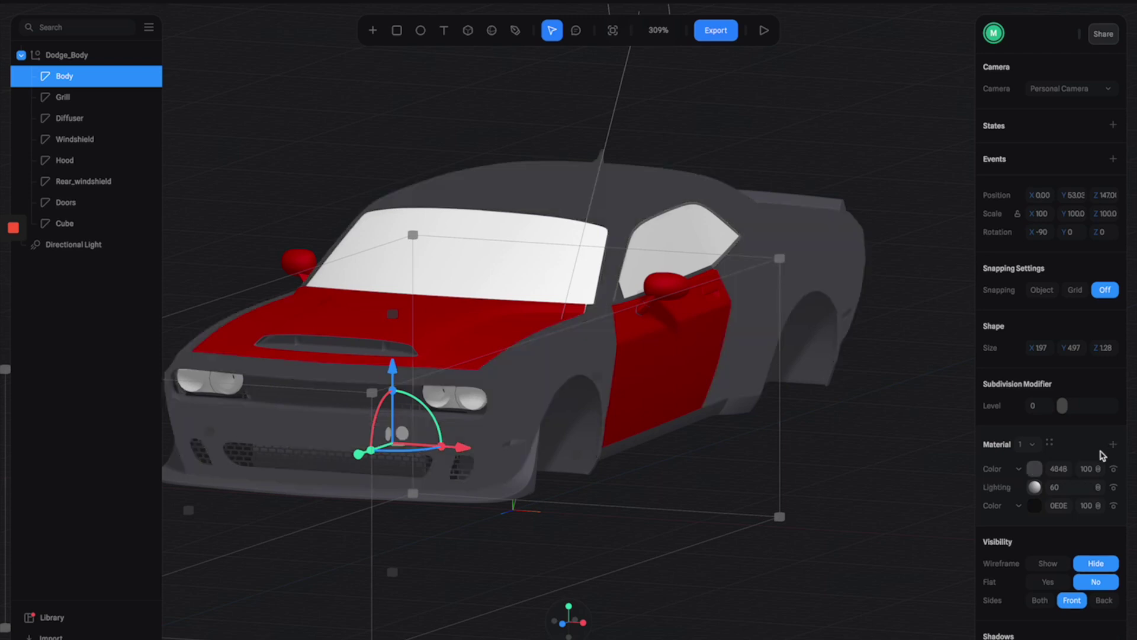
pyautogui.click(1018, 472)
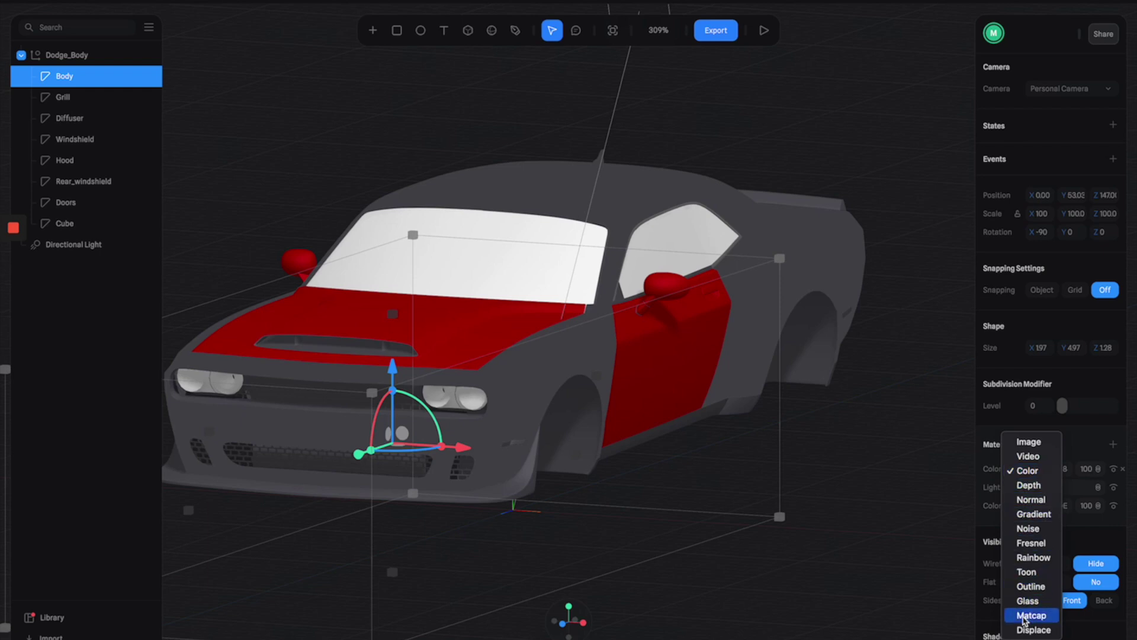
pyautogui.click(1023, 618)
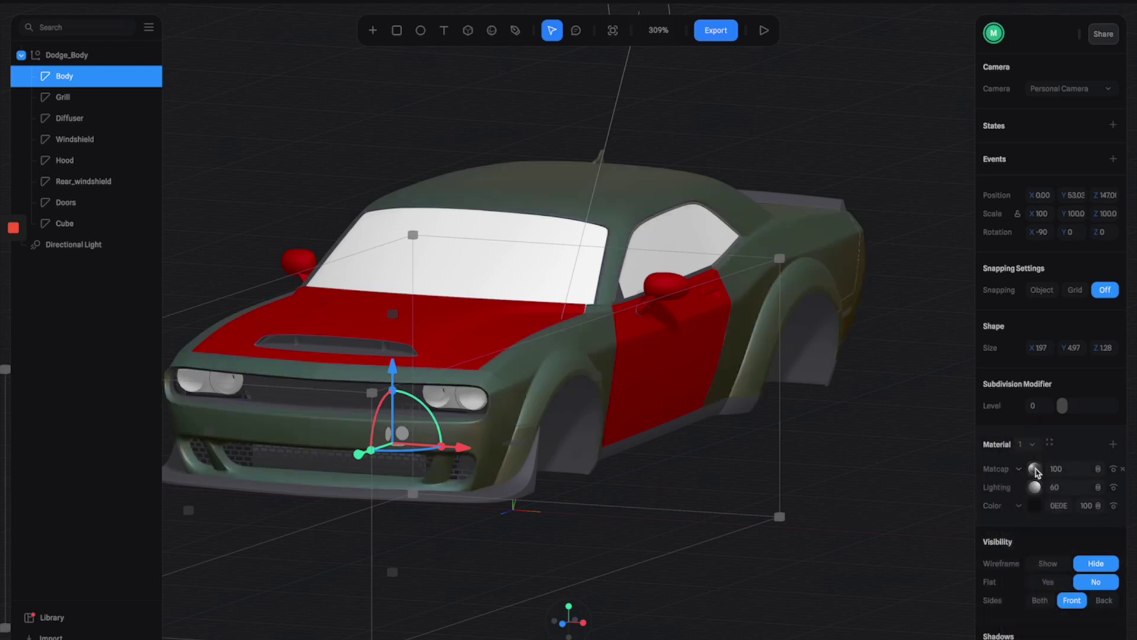
# Try several preset textures on the Body's Matcap layer and apply the glossy black sphere with white highlights
pyautogui.moveTo(835, 414); pyautogui.dragTo(770, 418, button='middle')
pyautogui.click(975, 412)
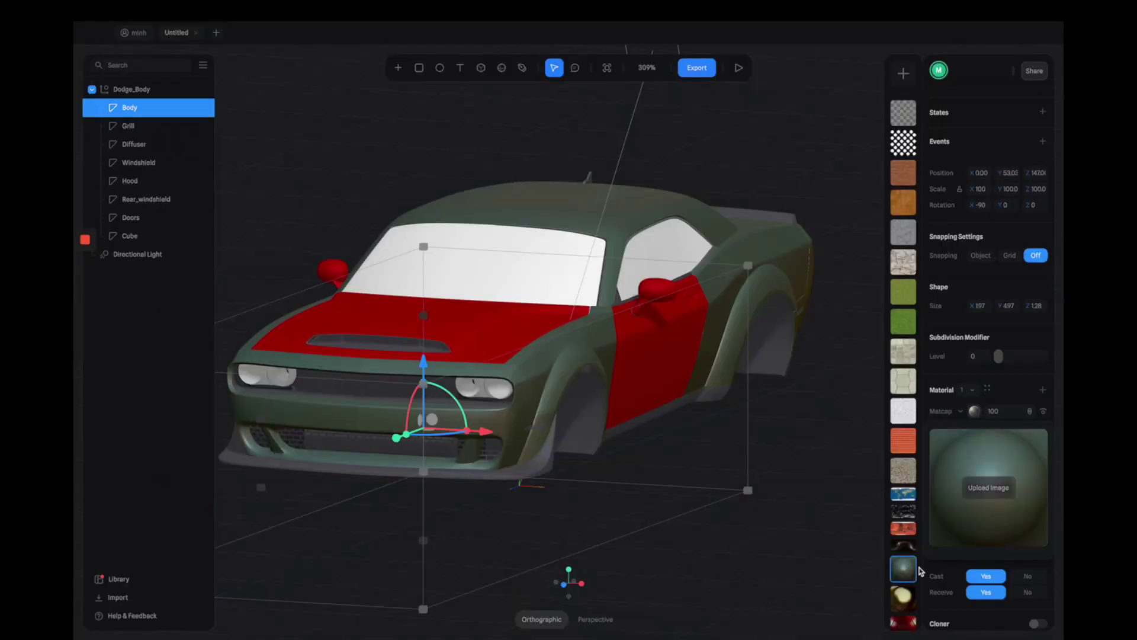
pyautogui.scroll(-4, 904, 533)
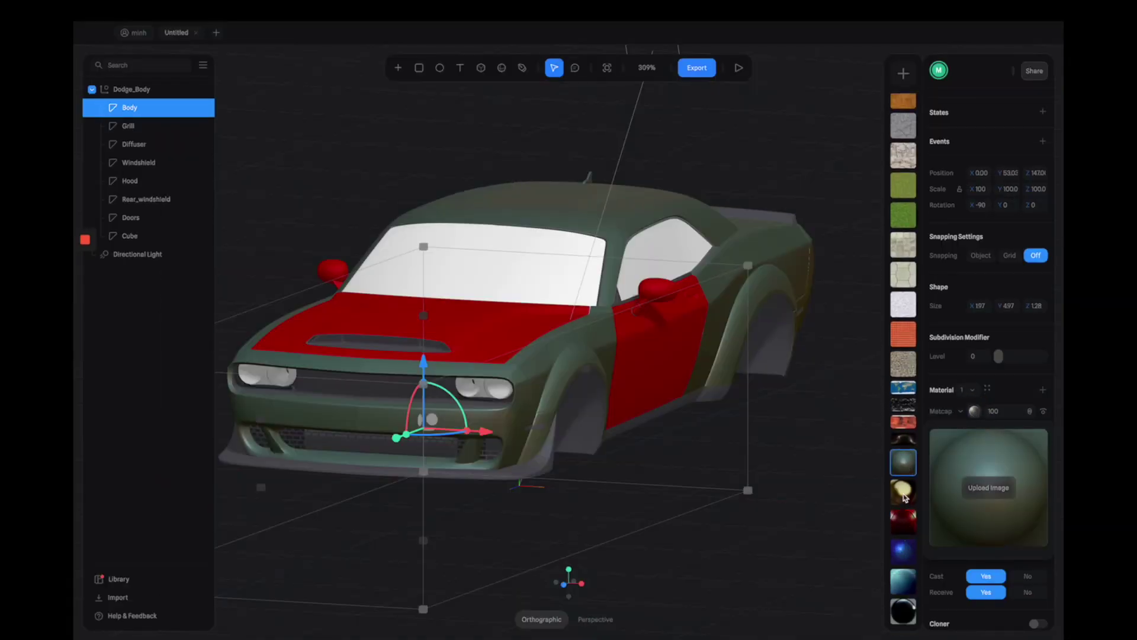
pyautogui.click(904, 497)
pyautogui.click(905, 518)
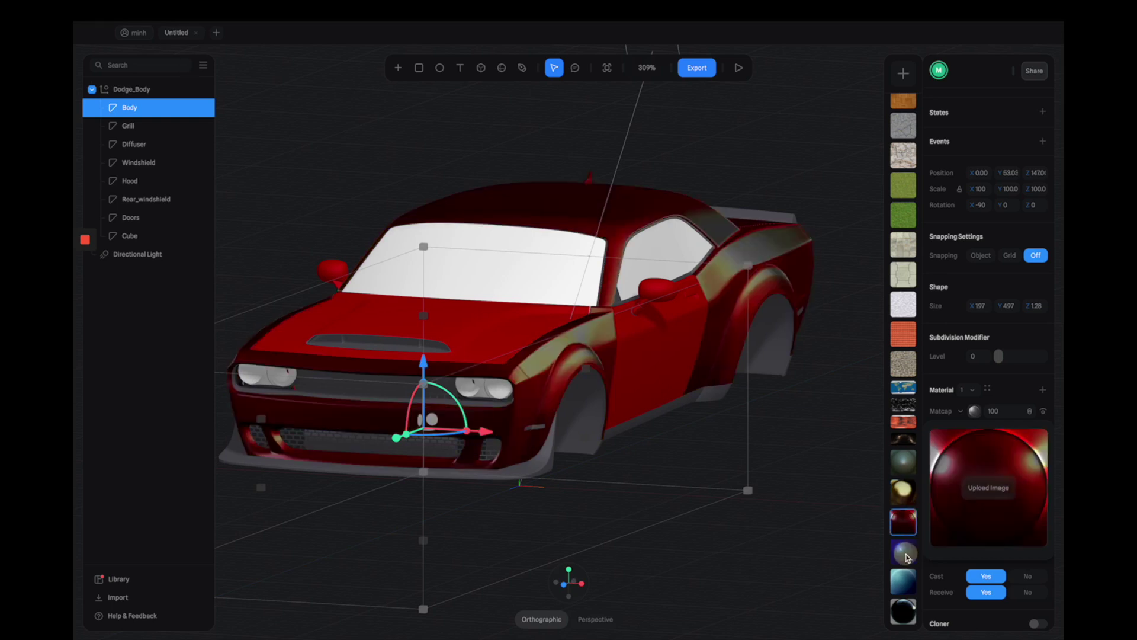
pyautogui.click(907, 557)
pyautogui.click(908, 581)
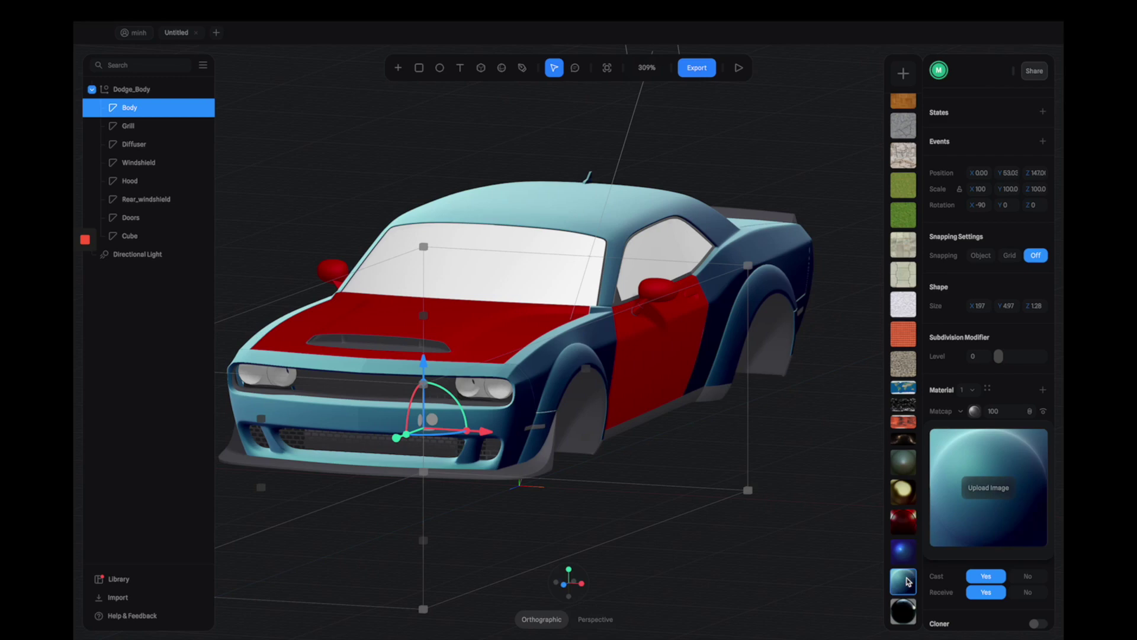
pyautogui.click(906, 611)
pyautogui.moveTo(828, 446)
pyautogui.mouseDown()
pyautogui.moveTo(789, 439)
pyautogui.moveTo(825, 442)
pyautogui.moveTo(828, 453)
pyautogui.moveTo(798, 439)
pyautogui.moveTo(802, 452)
pyautogui.moveTo(785, 460)
pyautogui.moveTo(728, 442)
pyautogui.moveTo(816, 442)
pyautogui.mouseUp()
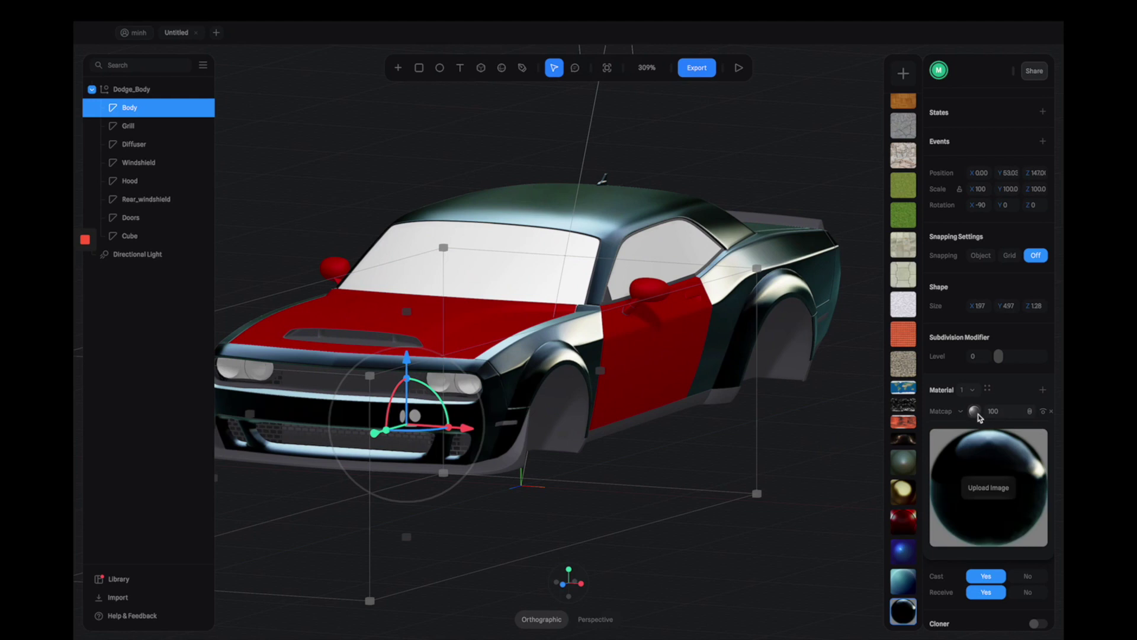
pyautogui.click(977, 415)
# Try the Body's Matcap layer at 20 opacity, compare the shine from different angles, and settle on 30
pyautogui.doubleClick(1003, 413)
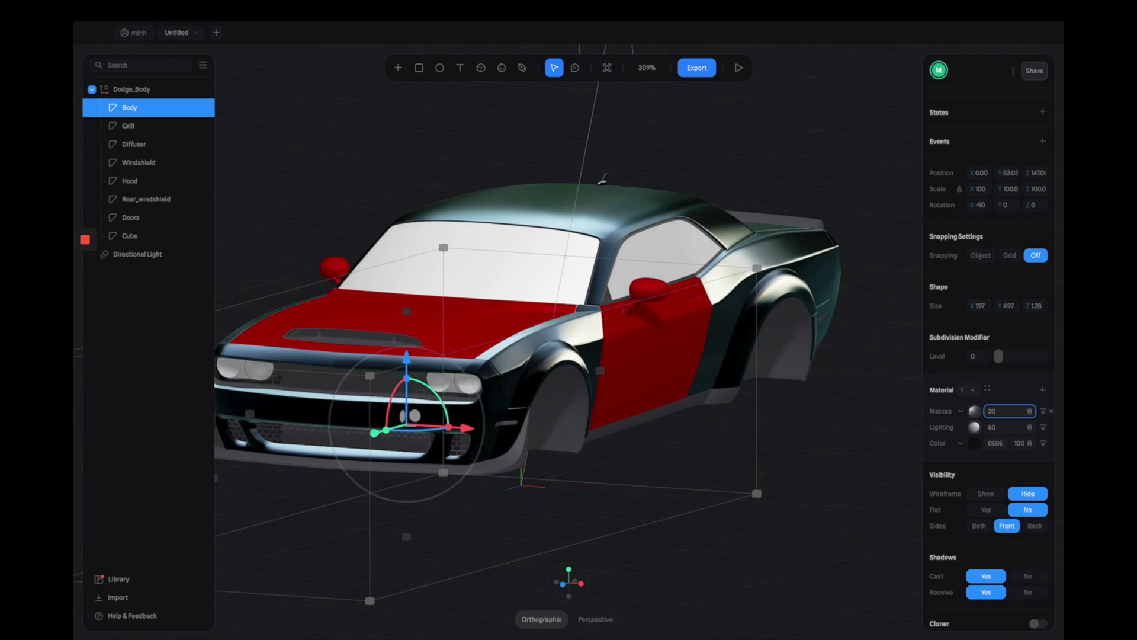
pyautogui.press('Return')
pyautogui.moveTo(810, 415); pyautogui.dragTo(881, 412)
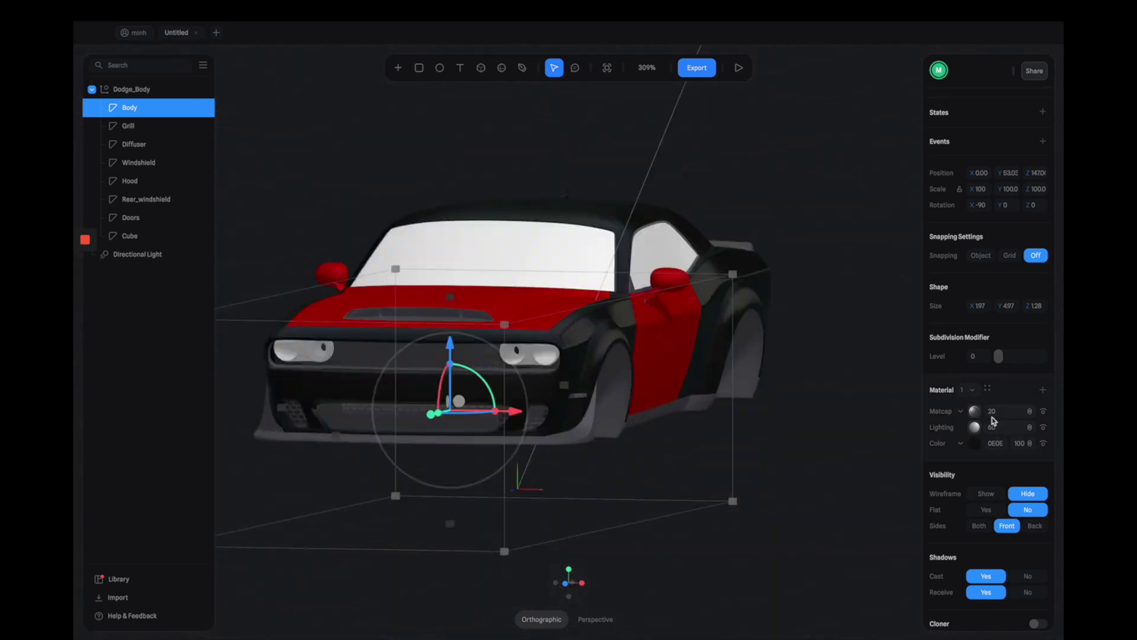
pyautogui.moveTo(790, 407); pyautogui.dragTo(995, 402)
pyautogui.moveTo(805, 404); pyautogui.dragTo(848, 402)
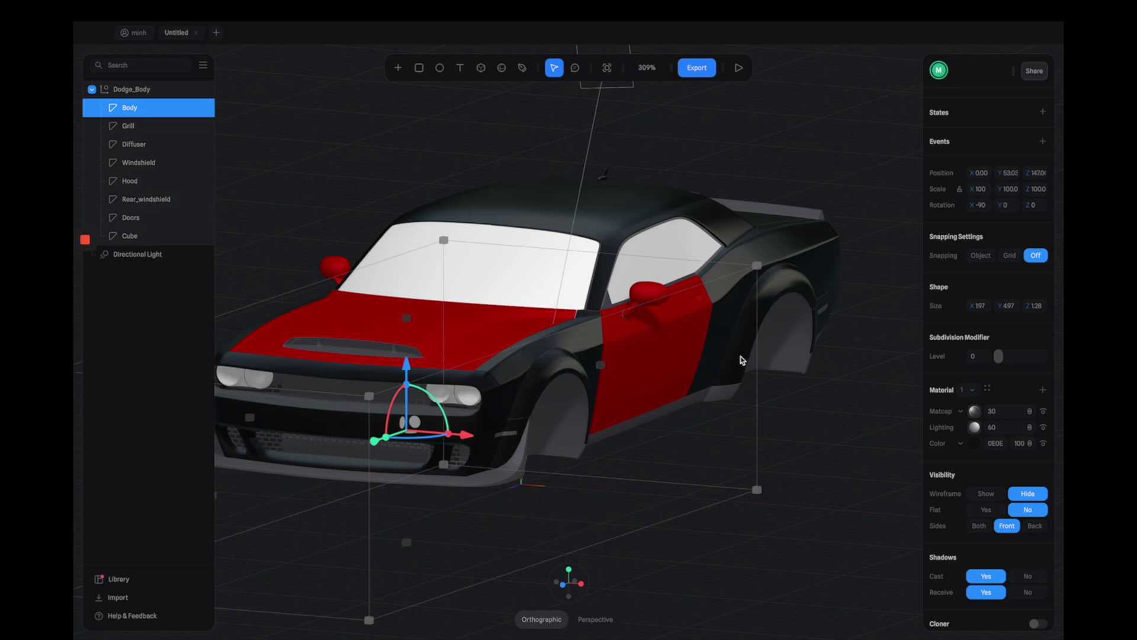
# Save the Body part's material 1 as a reusable material asset and name it Body Paint
pyautogui.click(987, 390)
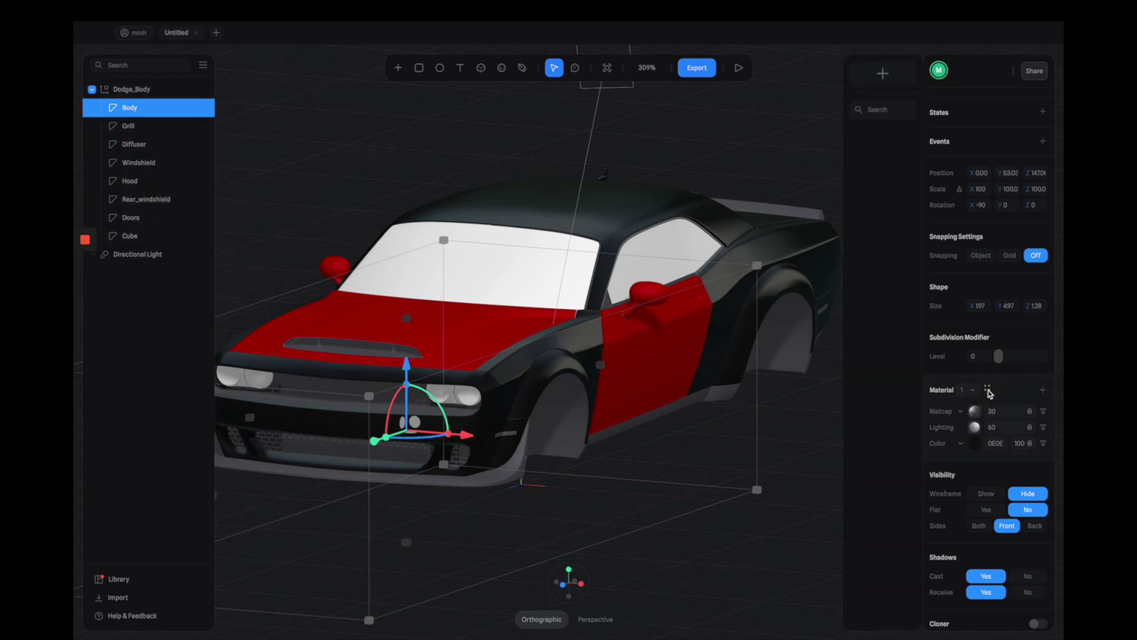
pyautogui.click(868, 84)
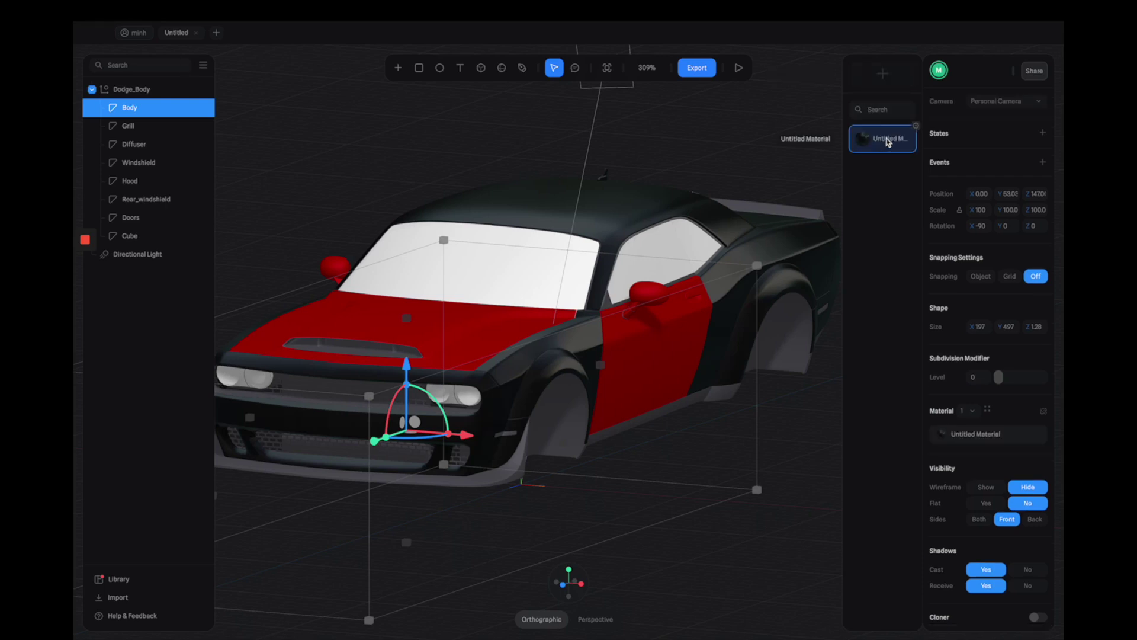
pyautogui.doubleClick(886, 140)
pyautogui.click(732, 332)
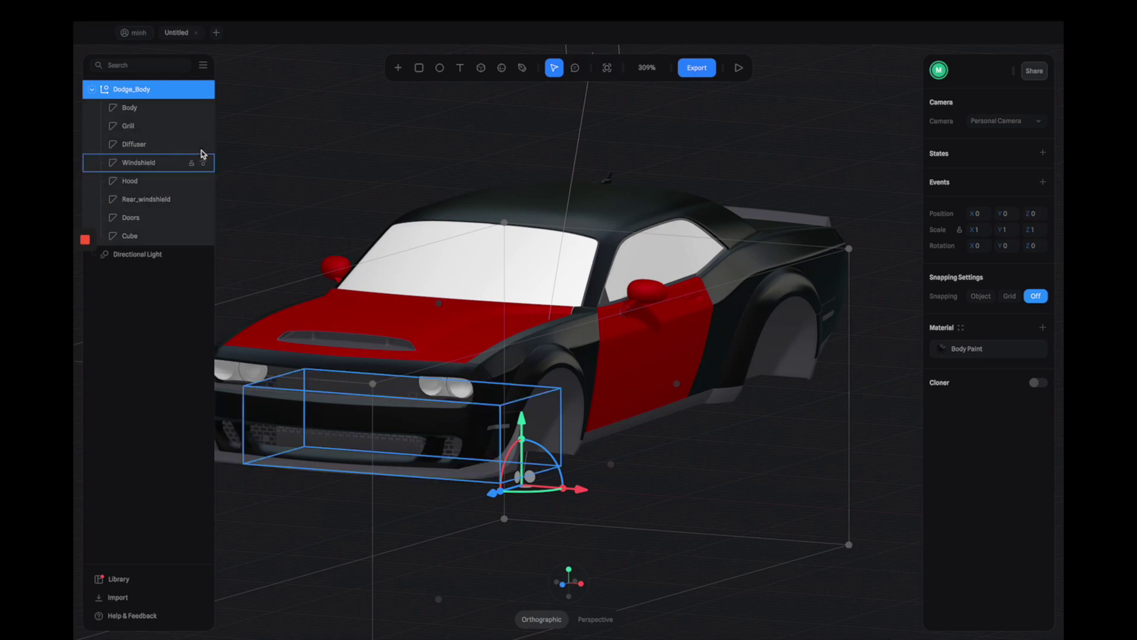
# Switch the Body part to material 2 and darken its colour to black
pyautogui.click(200, 106)
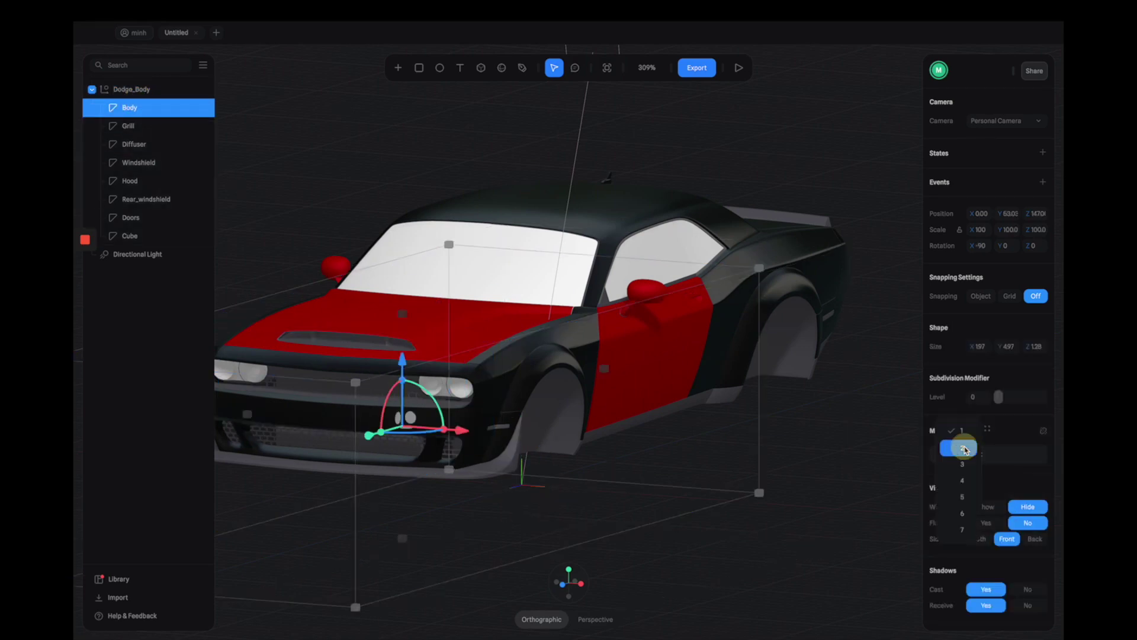
pyautogui.click(953, 454)
pyautogui.click(975, 469)
pyautogui.moveTo(973, 512); pyautogui.dragTo(924, 586)
pyautogui.scroll(-1, 953, 572)
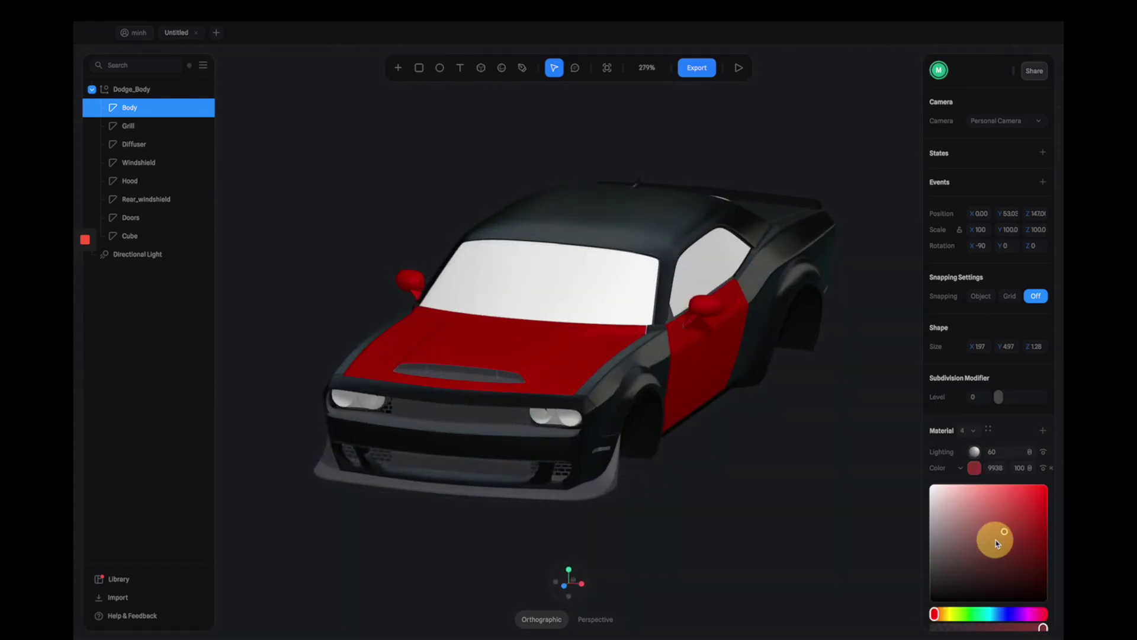
# Give the Body's rear side window material a near-black colour and a Matcap layer at 100, and save it as Glass
pyautogui.click(969, 431)
pyautogui.click(962, 448)
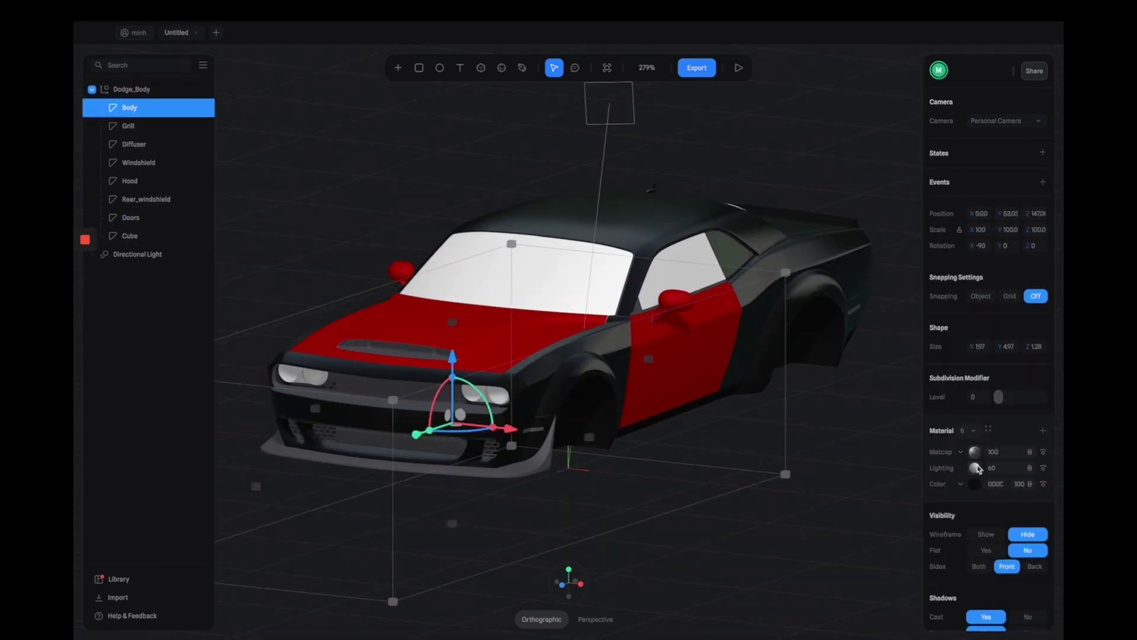
pyautogui.click(962, 474)
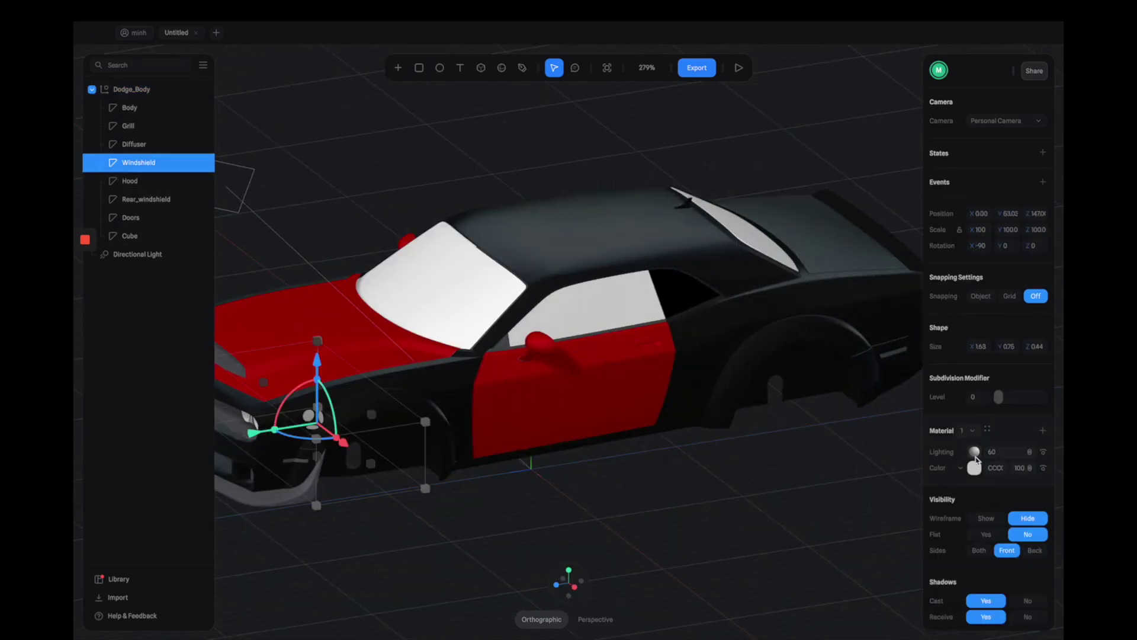
# Apply the saved Glass material to the Windshield's material 1
pyautogui.click(974, 468)
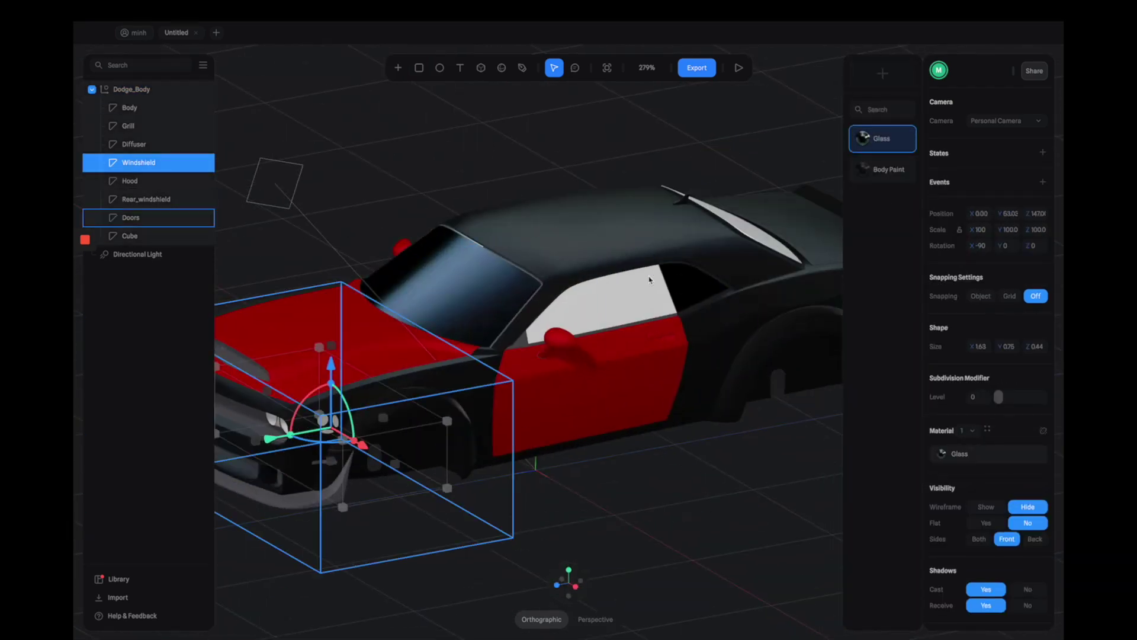
pyautogui.click(676, 279)
pyautogui.click(569, 190)
pyautogui.click(162, 217)
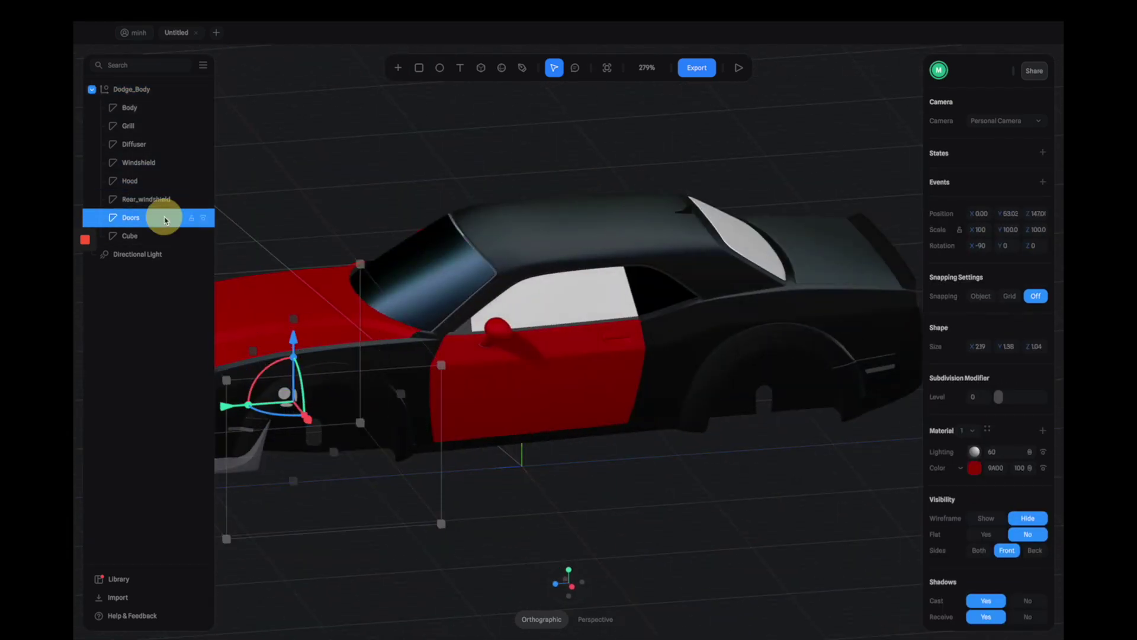
pyautogui.click(130, 108)
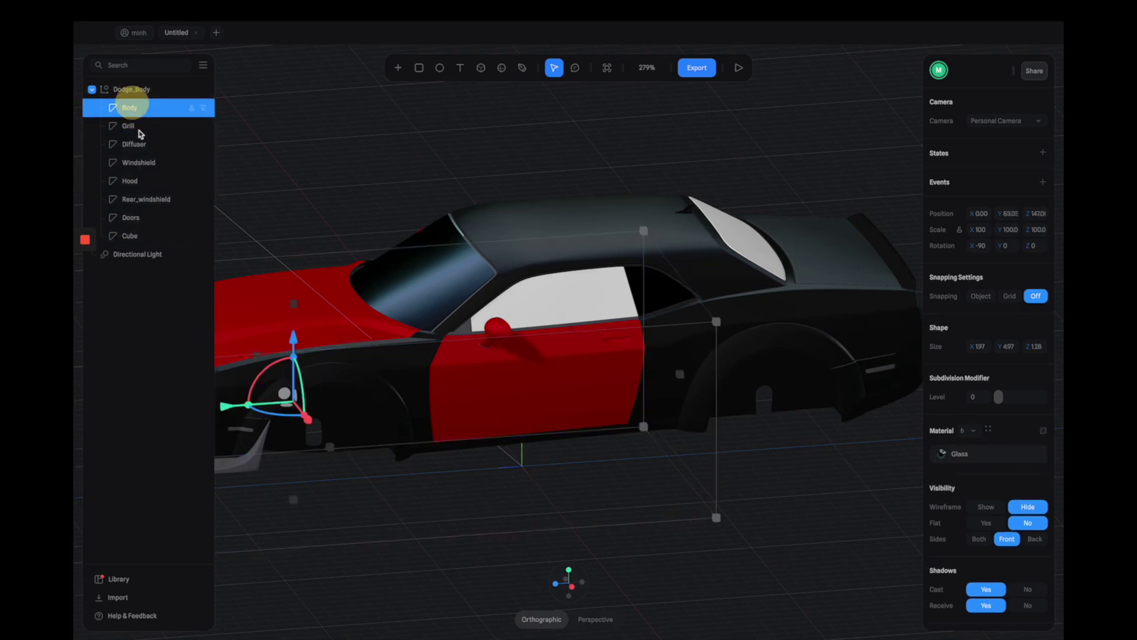
# Darken the Rear_windshield's material to a near-black tint matching the other glass
pyautogui.click(141, 142)
pyautogui.click(200, 198)
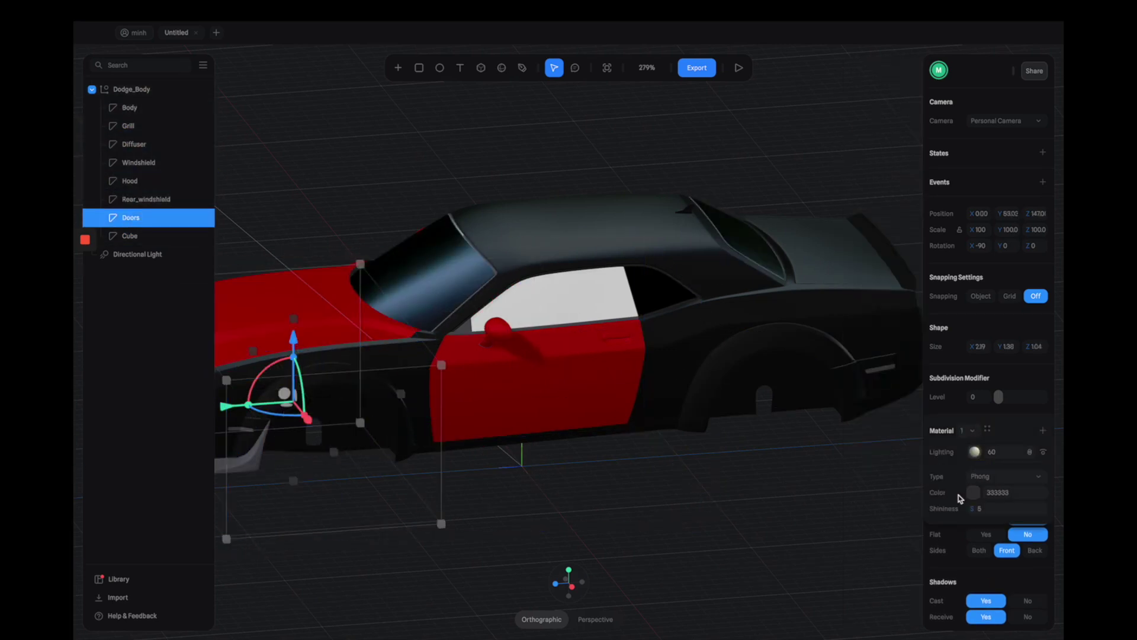
pyautogui.click(975, 452)
pyautogui.click(975, 468)
pyautogui.moveTo(966, 558); pyautogui.dragTo(919, 594)
# Darken the side window material of the Doors part to near-black
pyautogui.click(972, 431)
pyautogui.click(963, 464)
pyautogui.click(975, 468)
pyautogui.moveTo(932, 488); pyautogui.dragTo(931, 541)
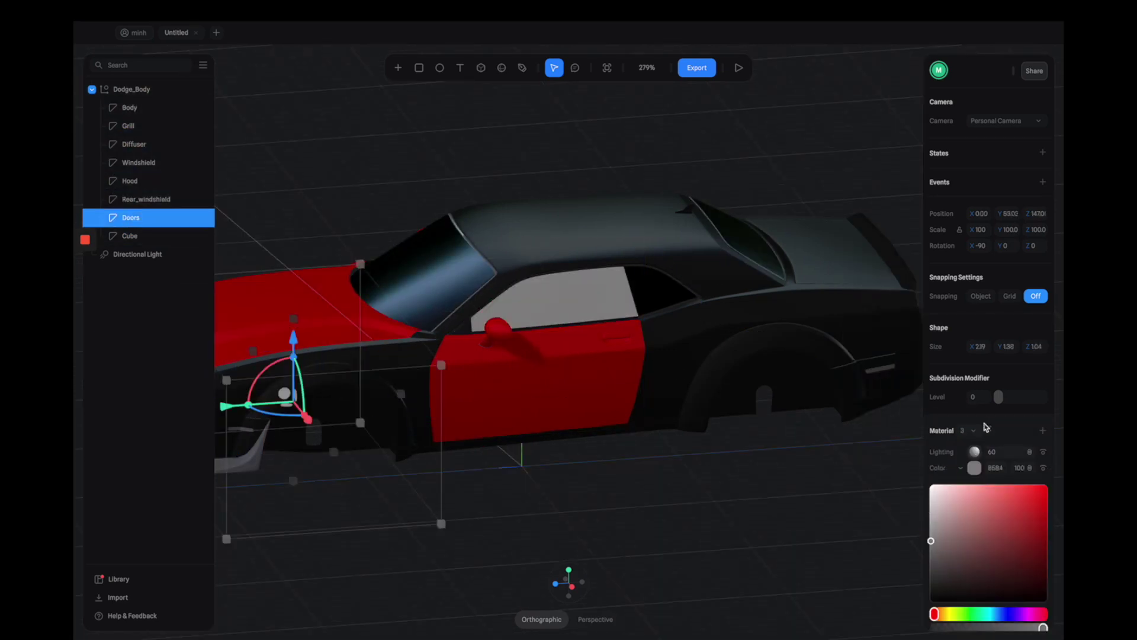
pyautogui.click(673, 172)
pyautogui.click(643, 371)
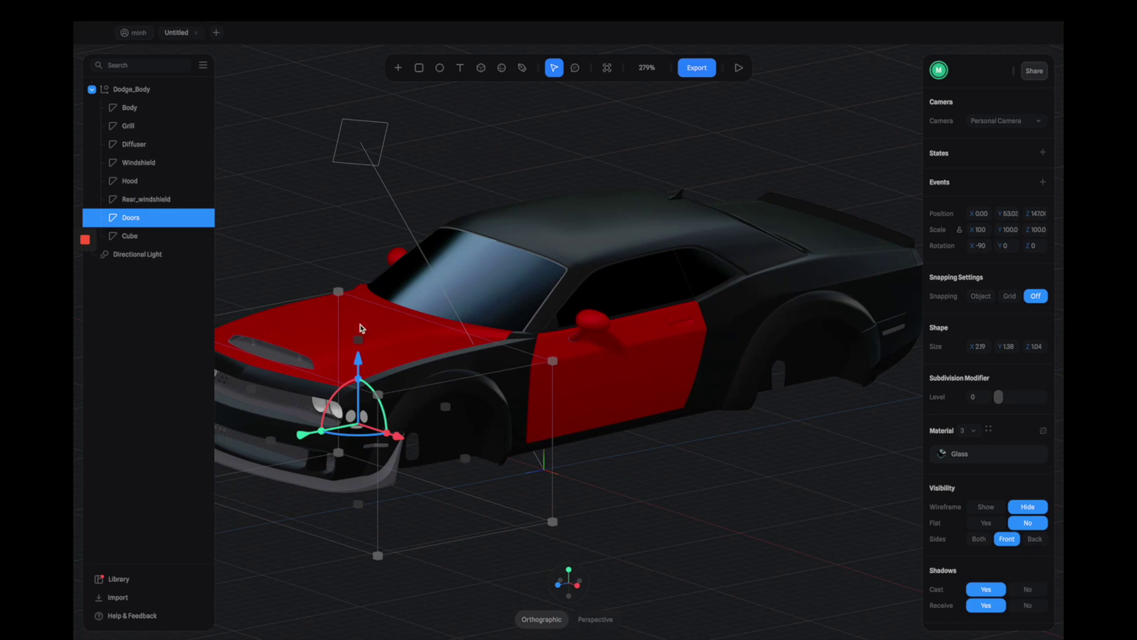
# Apply the saved Body Paint material to the Hood's material 1
pyautogui.click(297, 319)
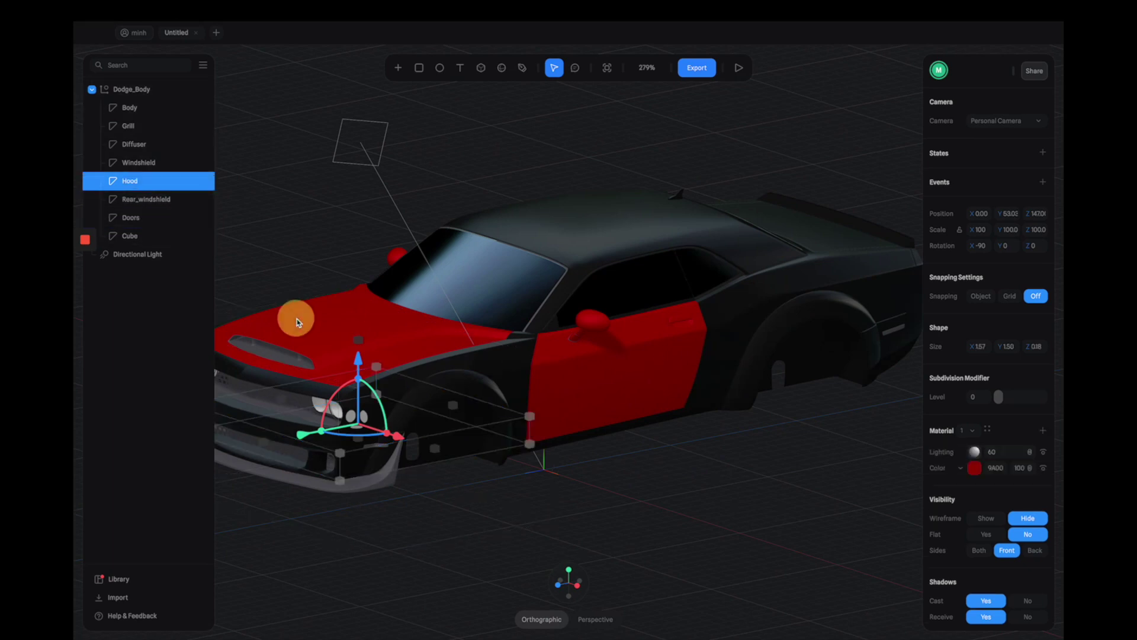
pyautogui.click(205, 182)
pyautogui.click(205, 182)
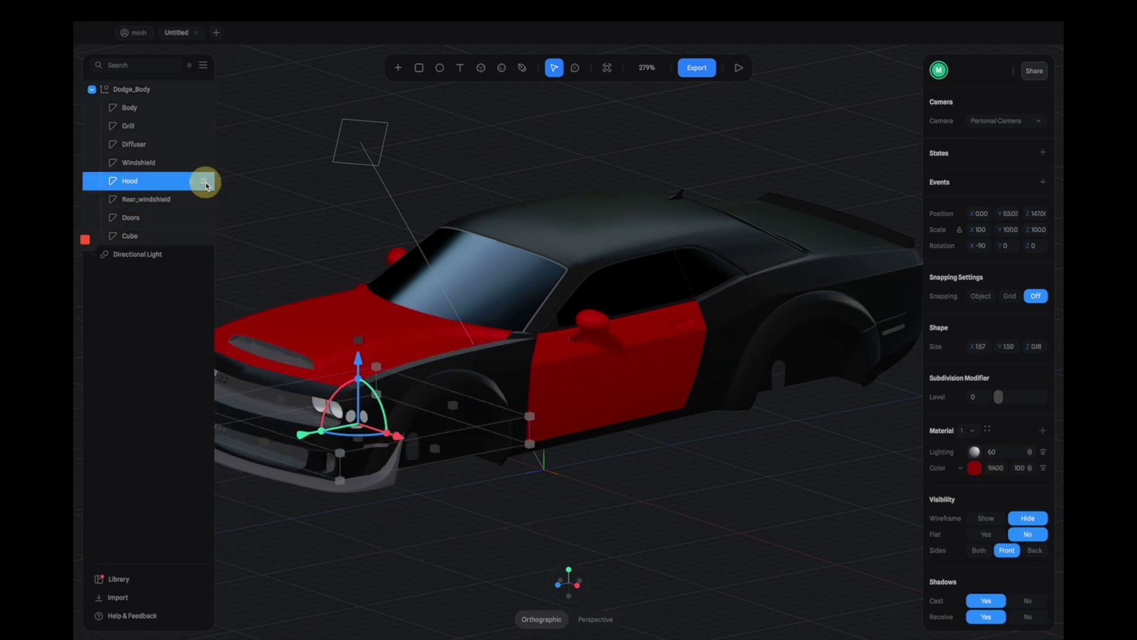
pyautogui.click(989, 430)
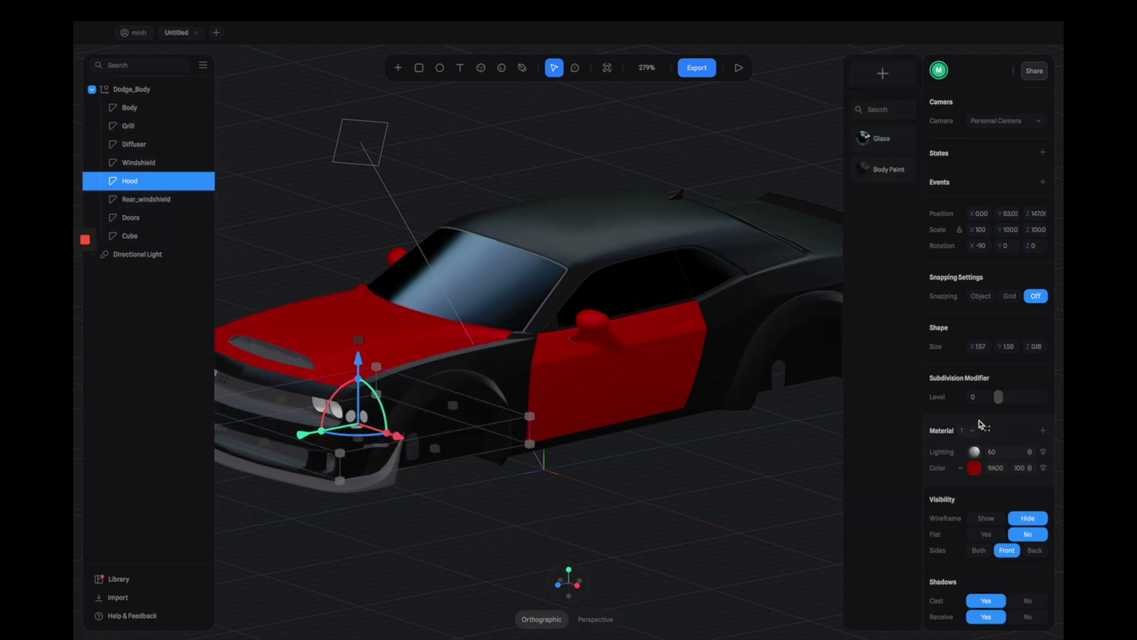
pyautogui.click(862, 169)
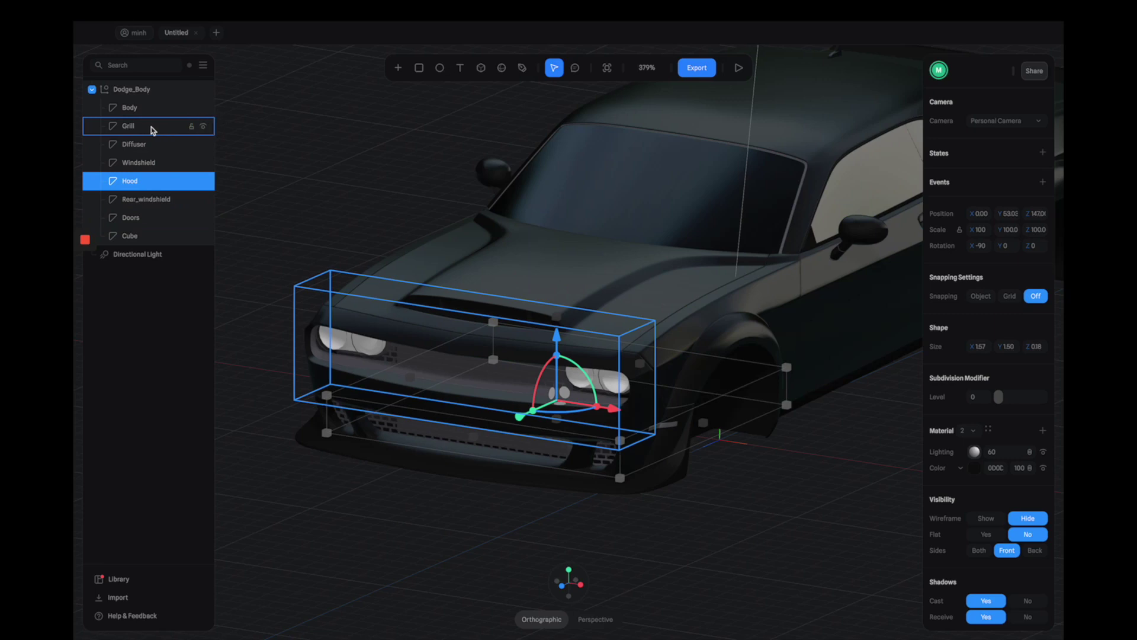
# Change the colour of the Grill's material 1 to near-black (0E0E)
pyautogui.click(154, 127)
pyautogui.scroll(5, 347, 394)
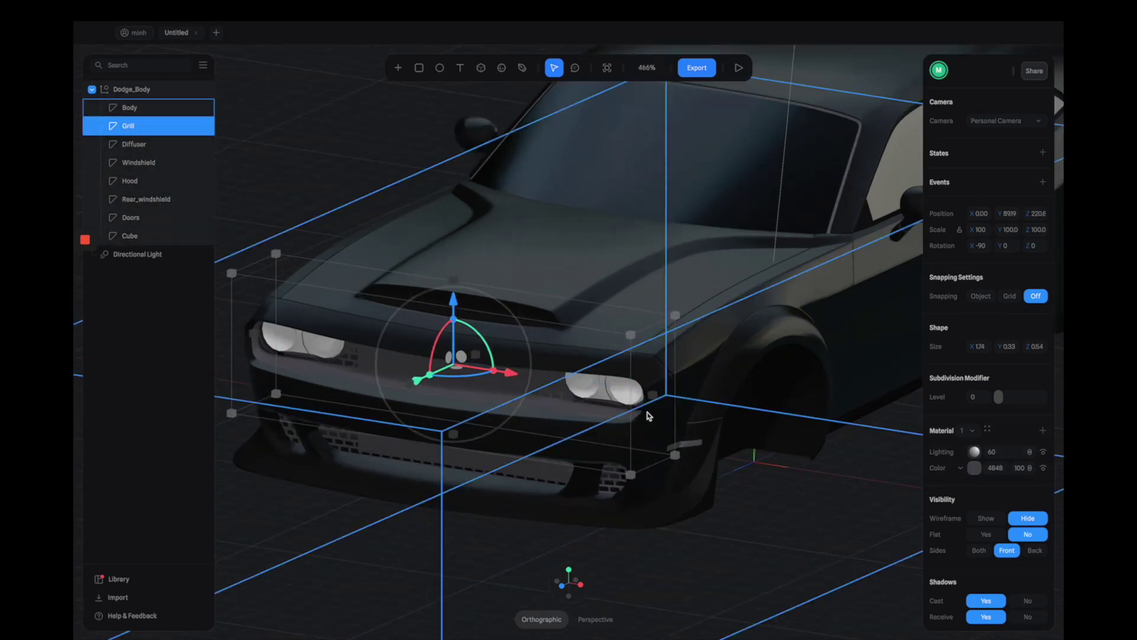
pyautogui.click(973, 471)
pyautogui.moveTo(967, 548); pyautogui.dragTo(928, 591)
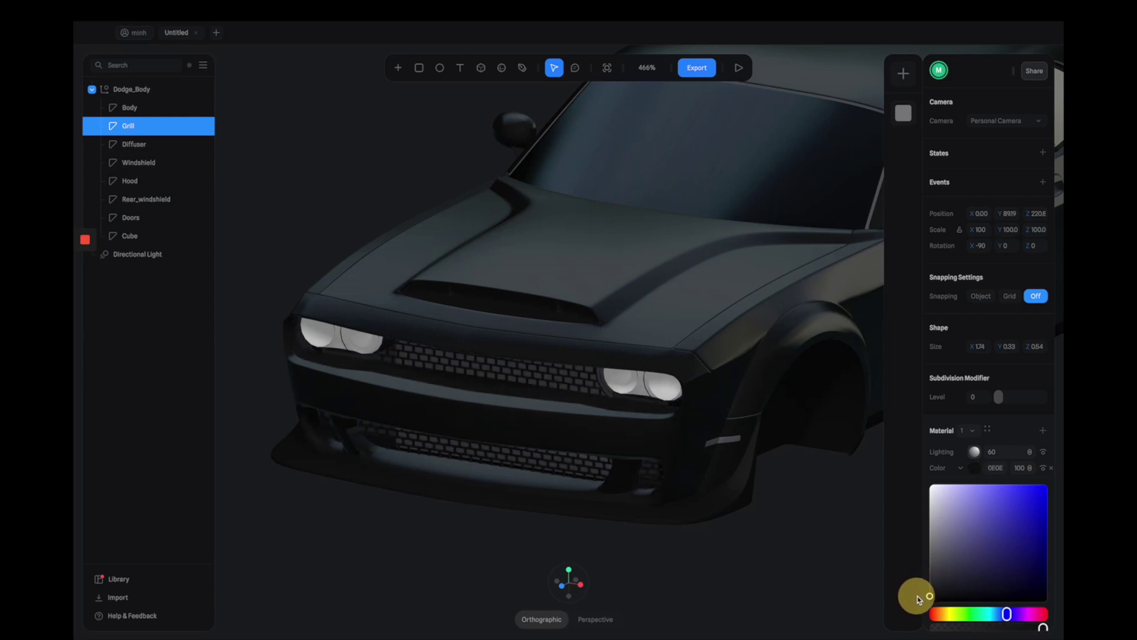
pyautogui.moveTo(918, 599); pyautogui.dragTo(917, 599)
pyautogui.scroll(2, 557, 432)
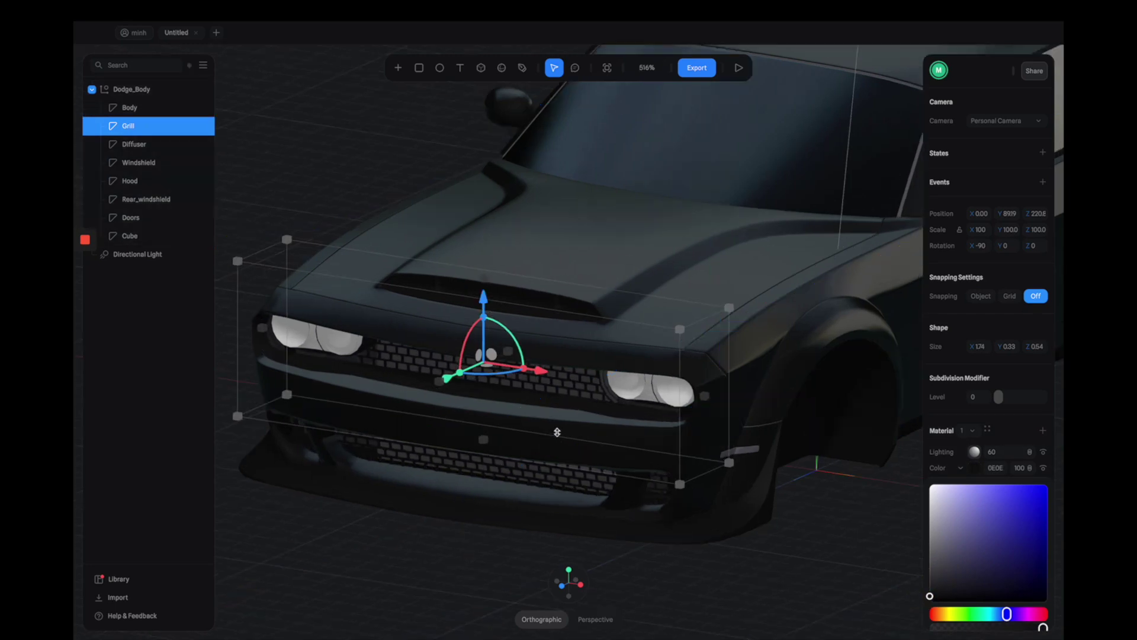
# Set the colour of the Grill's material 2 to white and hide its Color and Lighting layers
pyautogui.click(974, 433)
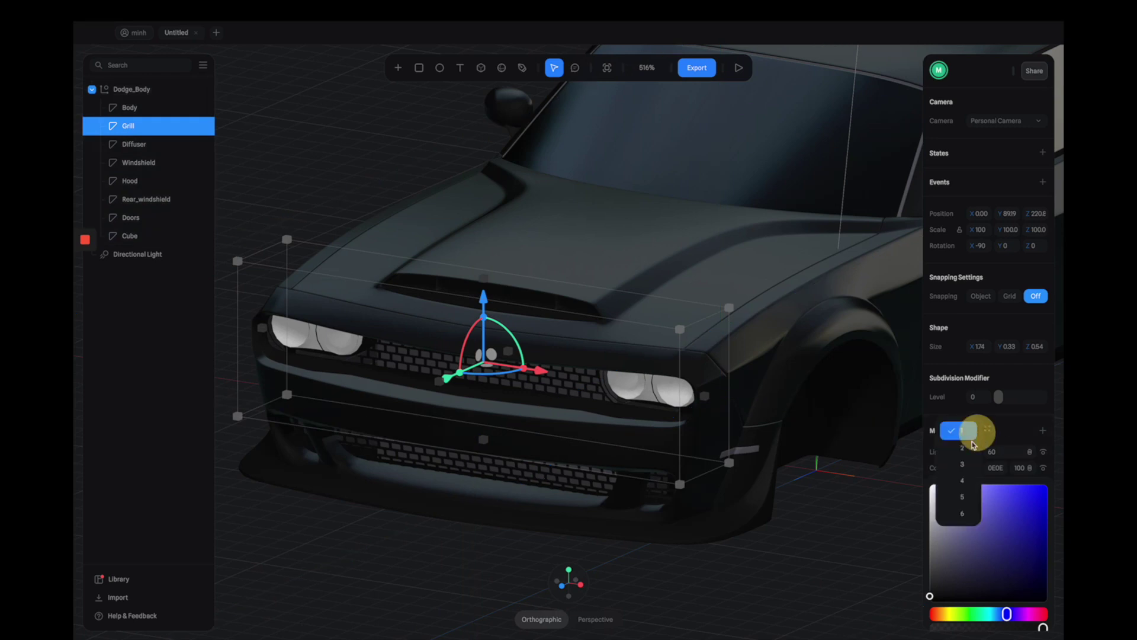
pyautogui.click(971, 450)
pyautogui.moveTo(972, 505)
pyautogui.mouseDown()
pyautogui.moveTo(975, 533)
pyautogui.moveTo(908, 457)
pyautogui.moveTo(952, 568)
pyautogui.moveTo(909, 627)
pyautogui.moveTo(967, 535)
pyautogui.moveTo(948, 591)
pyautogui.moveTo(929, 472)
pyautogui.mouseUp()
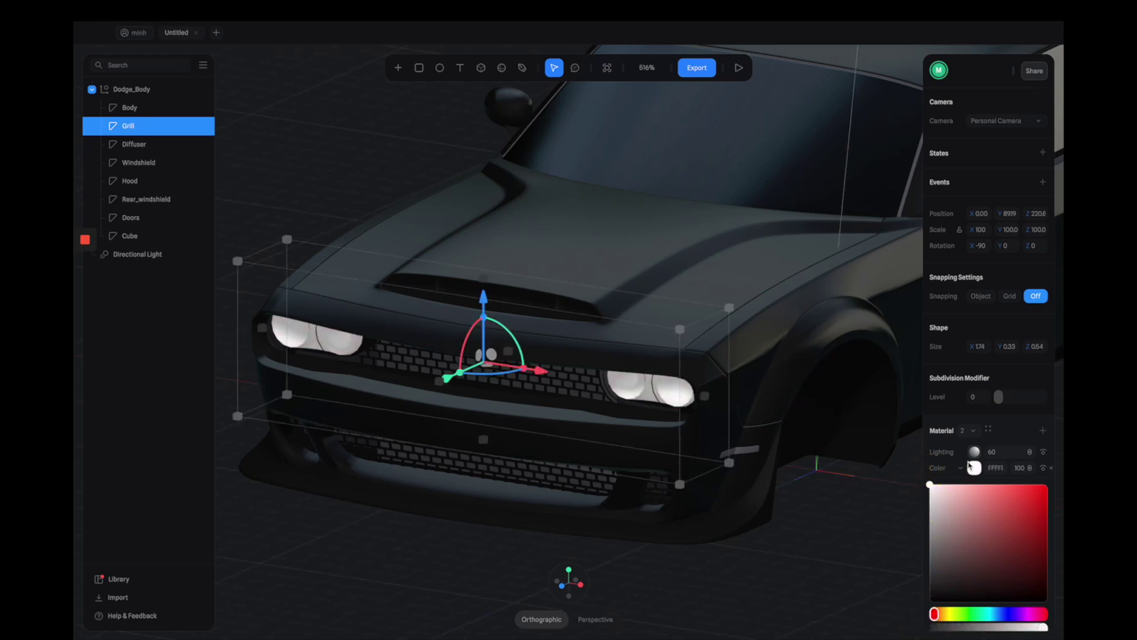
pyautogui.click(1045, 469)
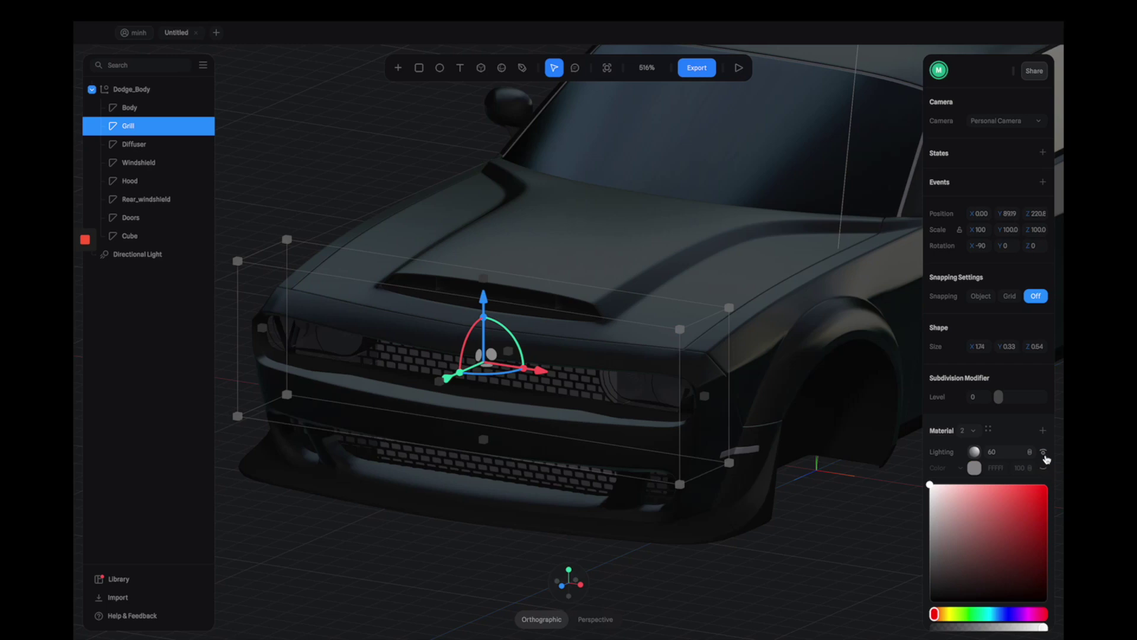
pyautogui.click(1044, 454)
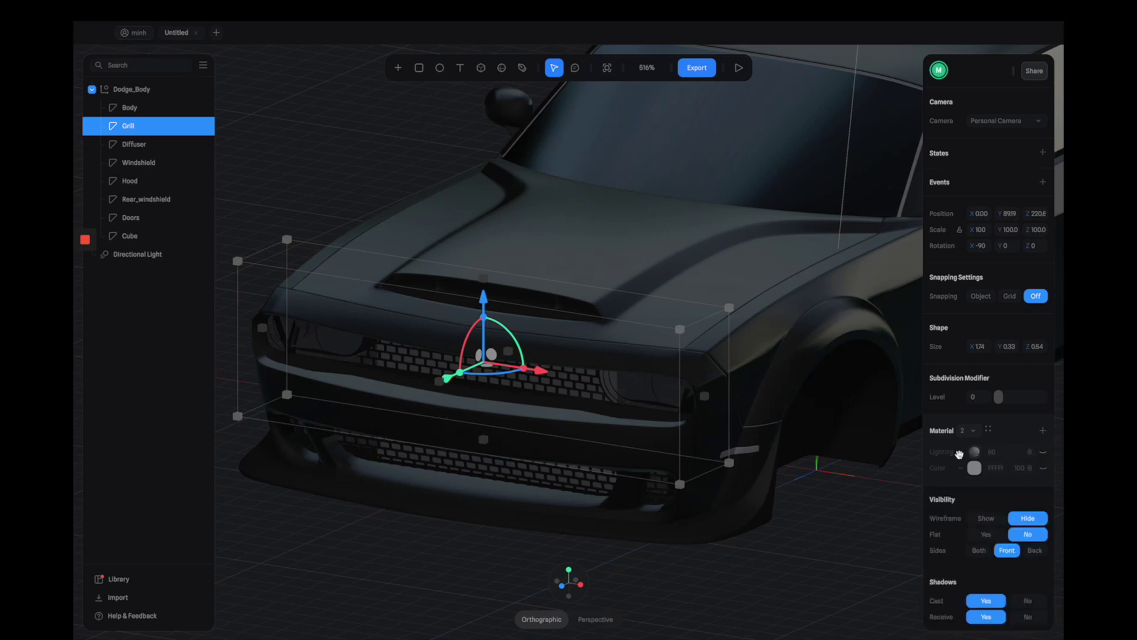
# Change the colour of the Grill's material 3 to white
pyautogui.click(968, 434)
pyautogui.click(968, 443)
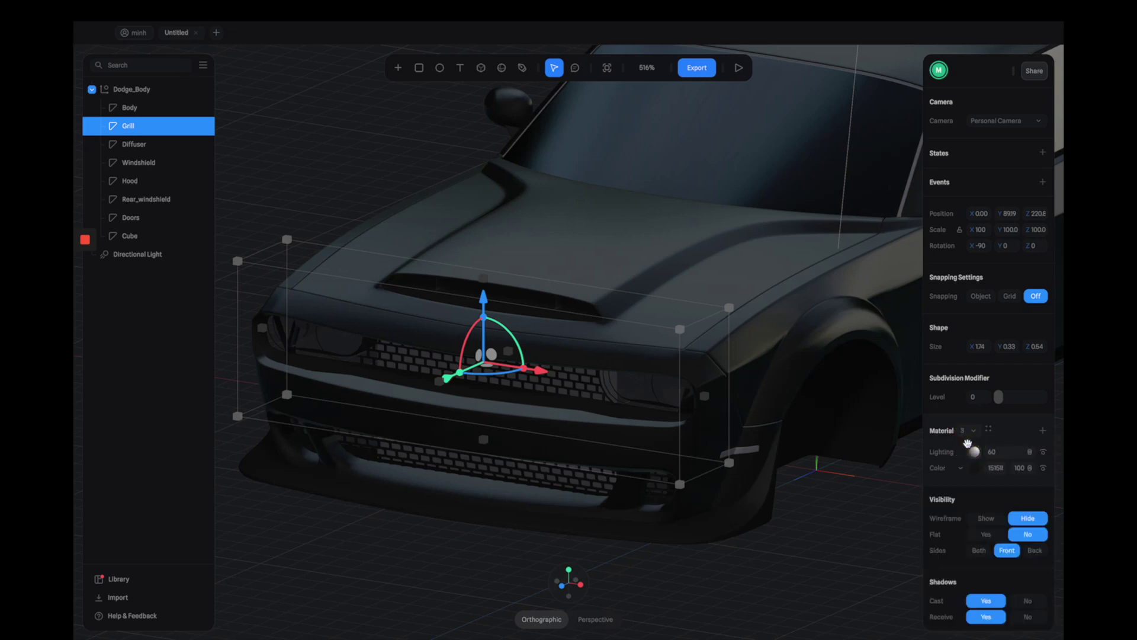
pyautogui.click(974, 468)
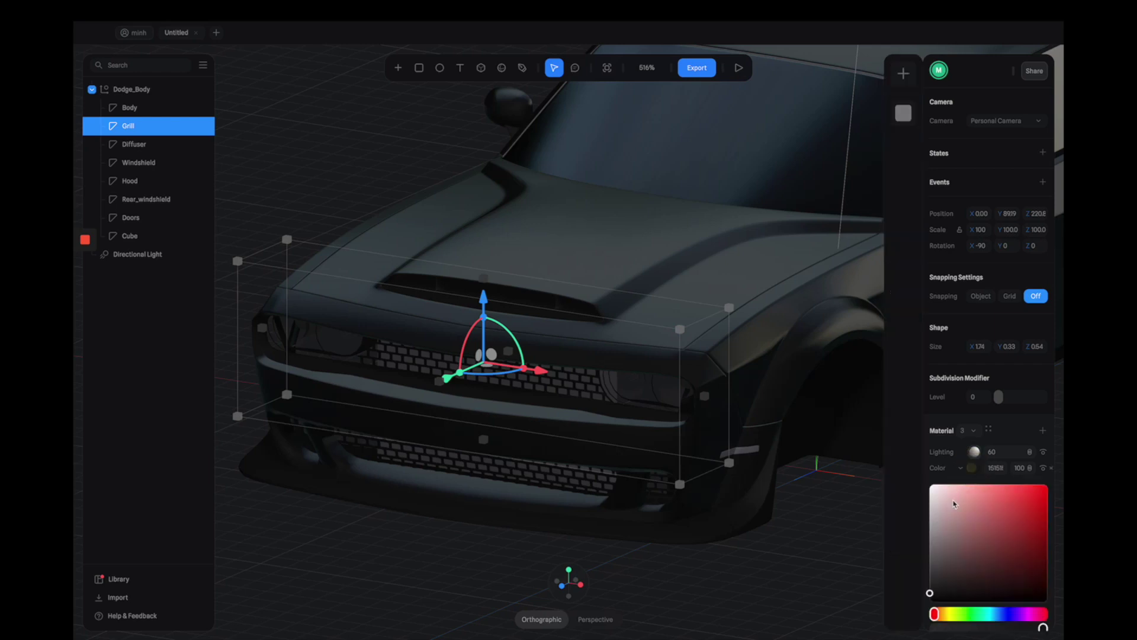
pyautogui.click(990, 579)
pyautogui.moveTo(990, 581); pyautogui.dragTo(840, 434)
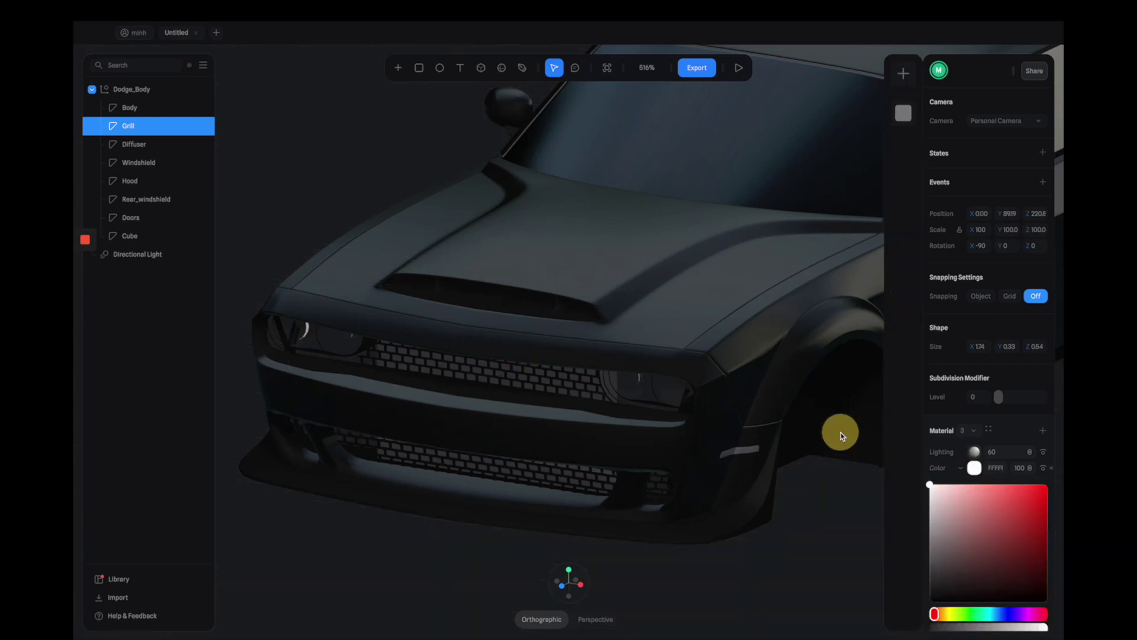
# Set the Grill's visible sides to Both and its subdivision level to 2
pyautogui.keyDown('alt'); pyautogui.moveTo(459, 340); pyautogui.dragTo(498, 339); pyautogui.keyUp('alt')
pyautogui.hscroll(5, 632, 332)
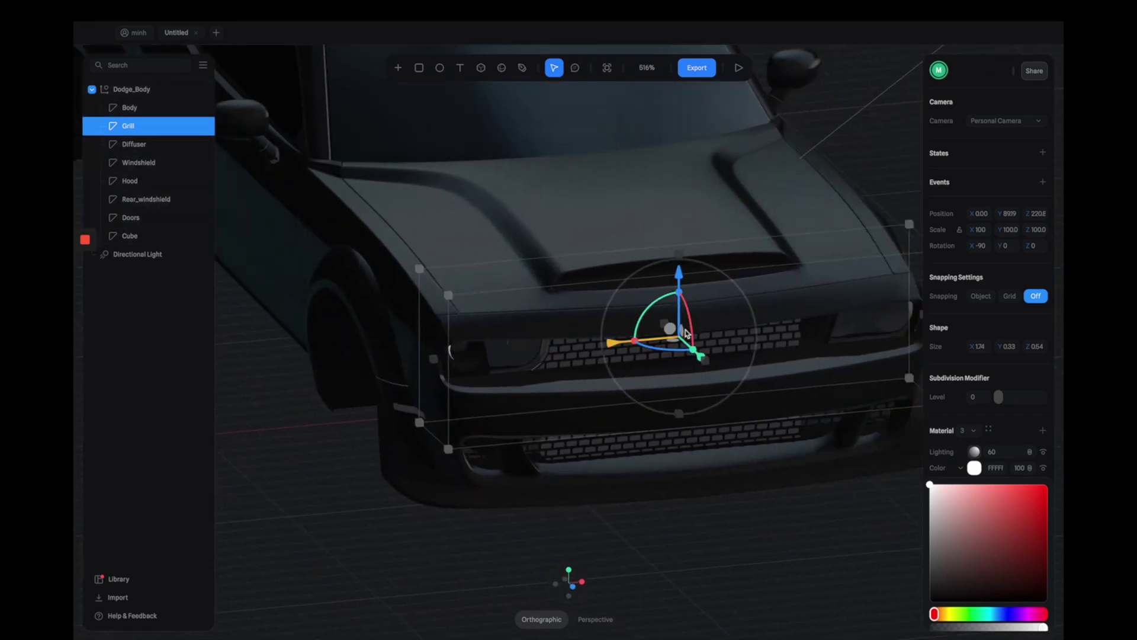
pyautogui.keyDown('ctrl'); pyautogui.scroll(2, 554, 308); pyautogui.keyUp('ctrl')
pyautogui.keyDown('ctrl'); pyautogui.scroll(2, 554, 310); pyautogui.keyUp('ctrl')
pyautogui.keyDown('alt'); pyautogui.moveTo(535, 354); pyautogui.dragTo(531, 304); pyautogui.keyUp('alt')
pyautogui.hscroll(-5, 574, 345)
pyautogui.scroll(2, 531, 304)
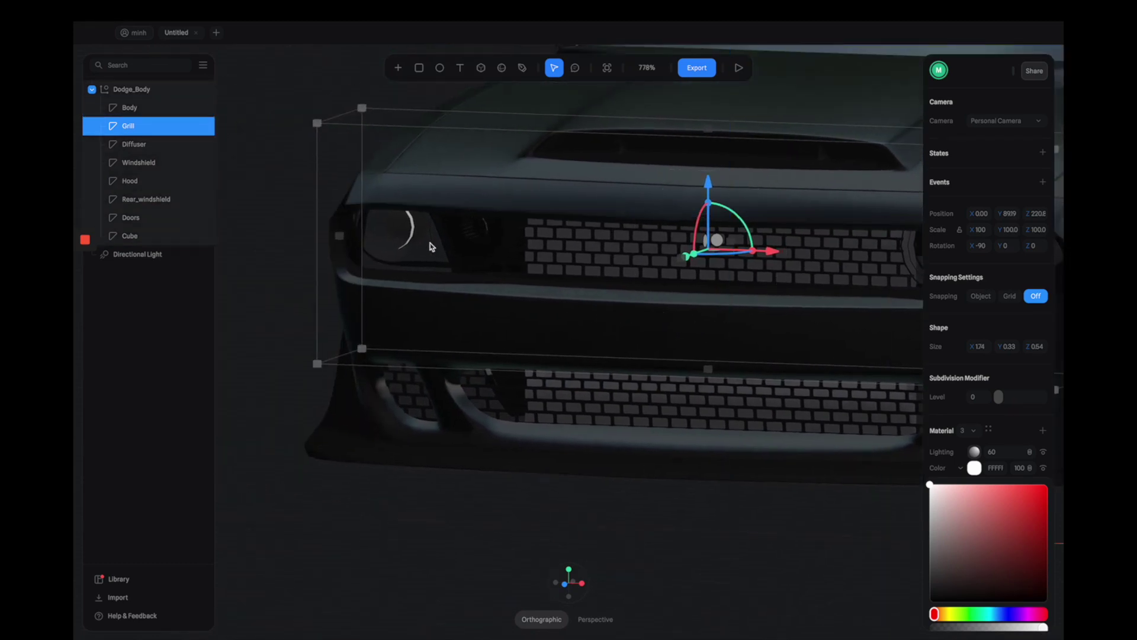
pyautogui.click(144, 129)
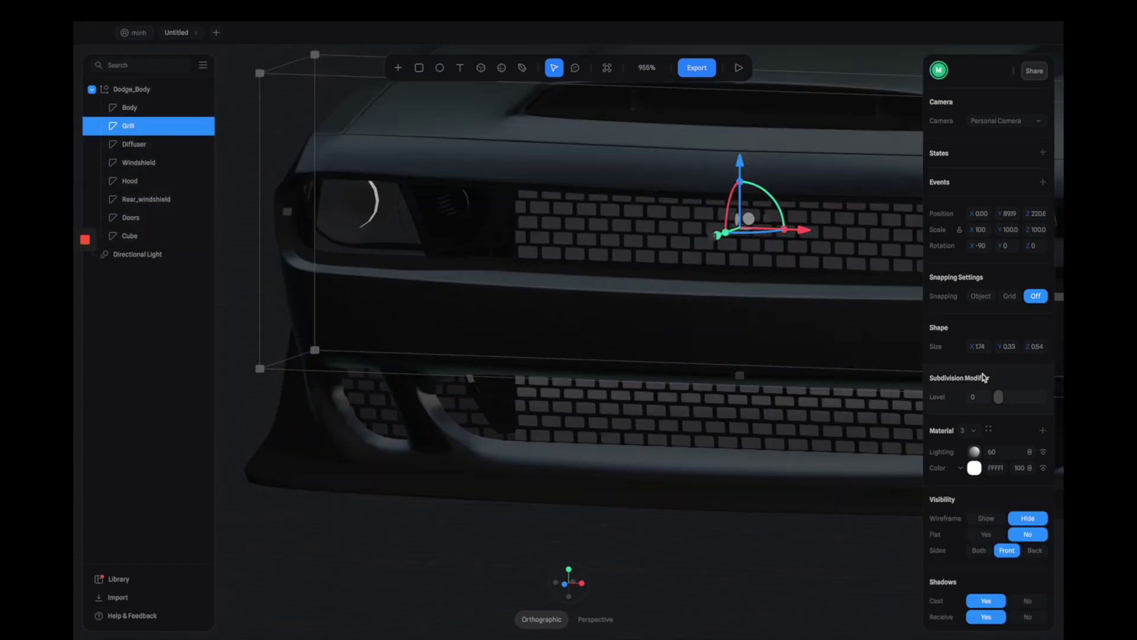
pyautogui.scroll(-1, 997, 377)
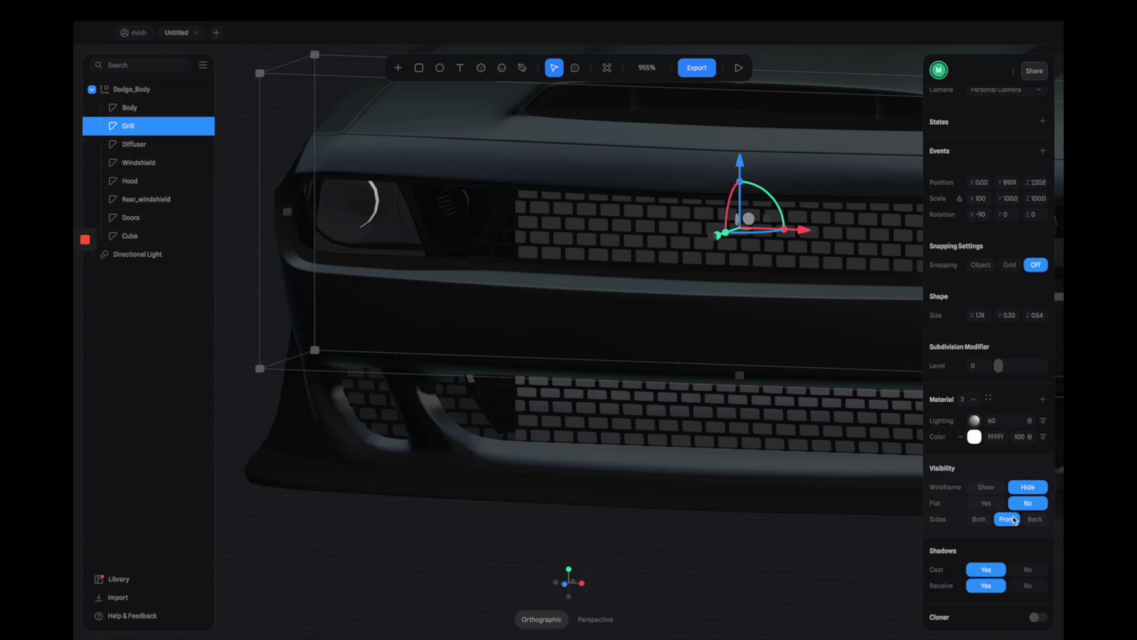
pyautogui.click(978, 520)
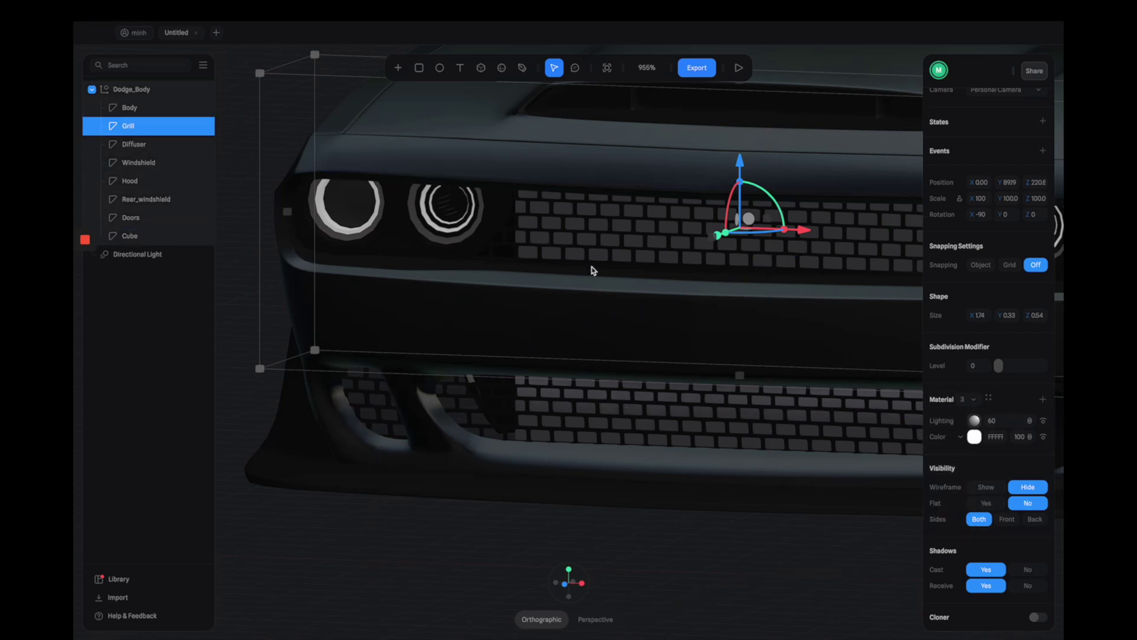
pyautogui.scroll(-2, 584, 261)
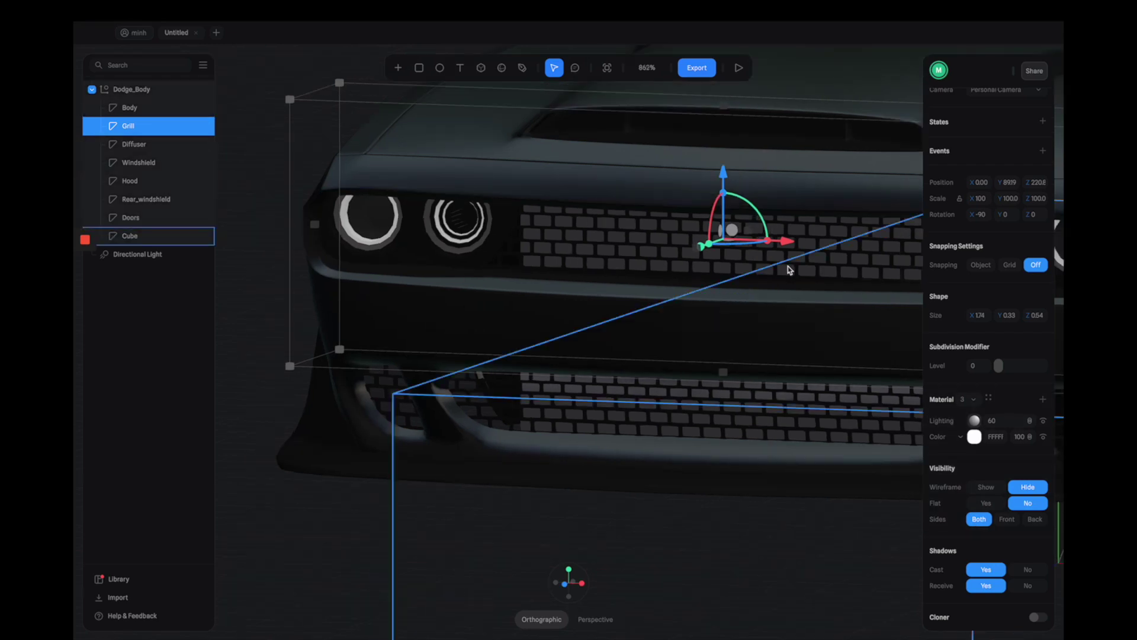
pyautogui.scroll(-2, 584, 260)
# Change the Grill's material 4 to white and hide its Lighting layer
pyautogui.click(972, 399)
pyautogui.click(970, 415)
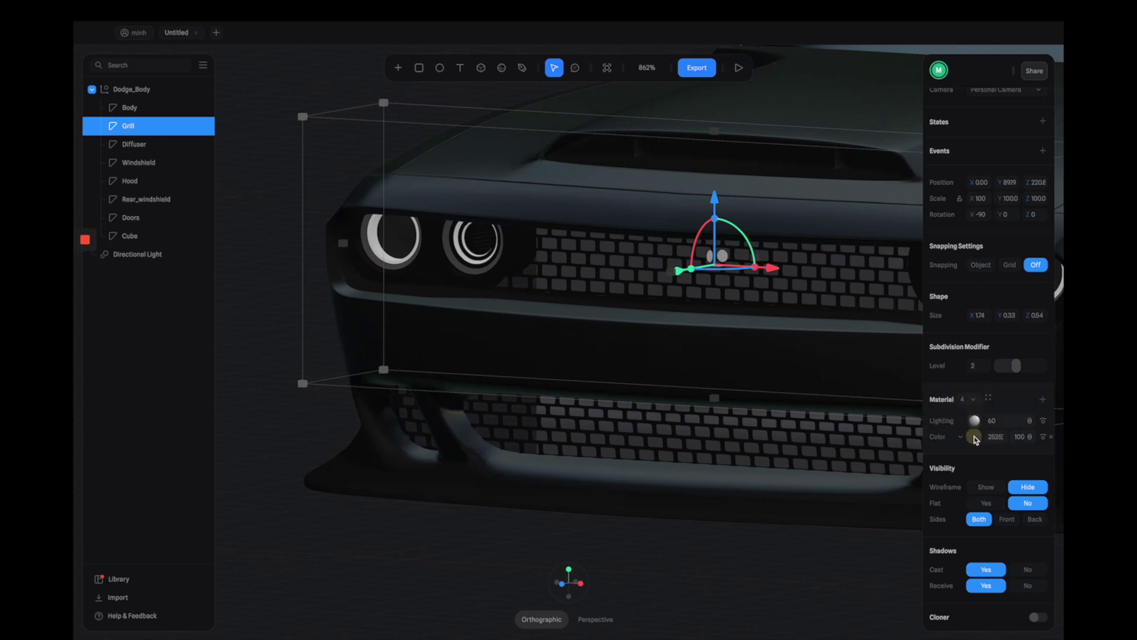
pyautogui.click(975, 437)
pyautogui.click(901, 432)
pyautogui.click(885, 409)
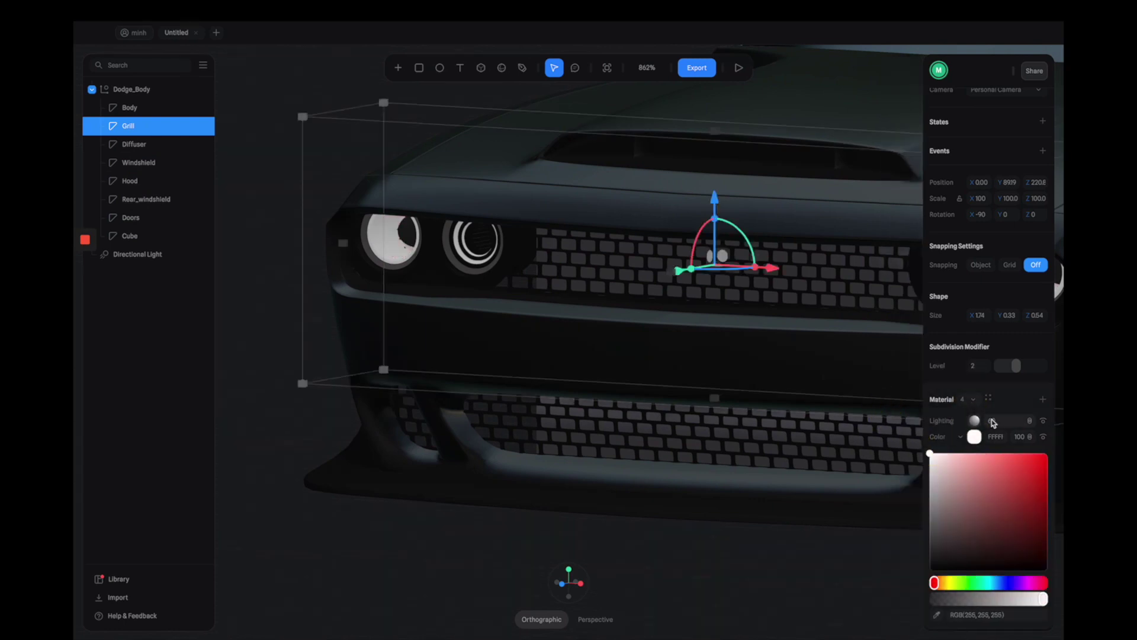
pyautogui.click(1043, 423)
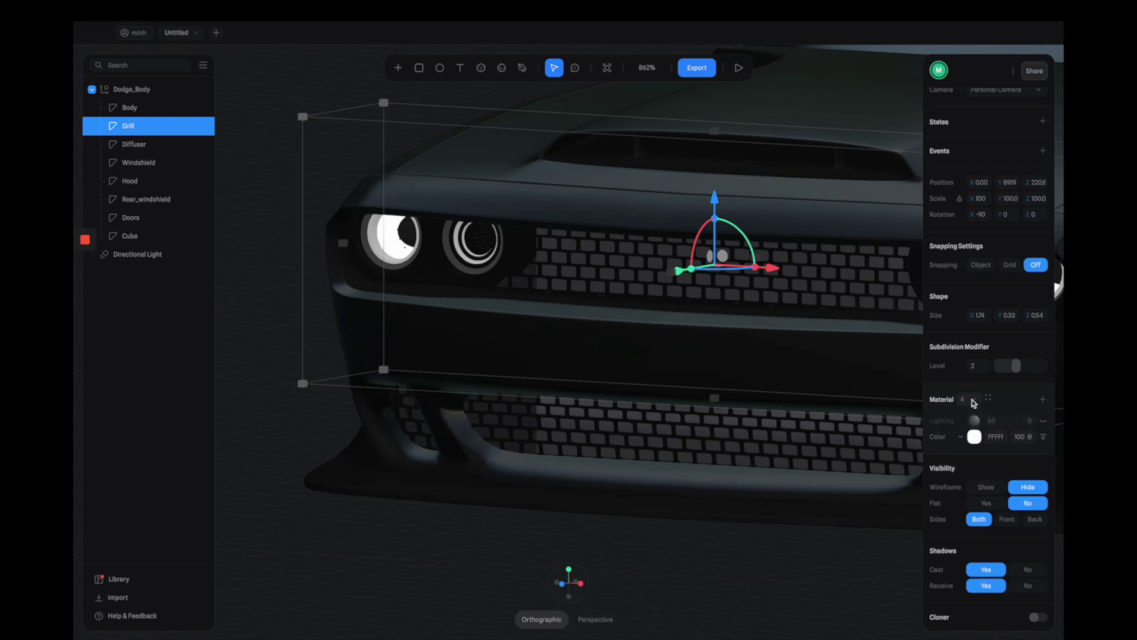
# Change the colour of the Grill's material 5 to white
pyautogui.click(973, 401)
pyautogui.click(968, 418)
pyautogui.click(974, 437)
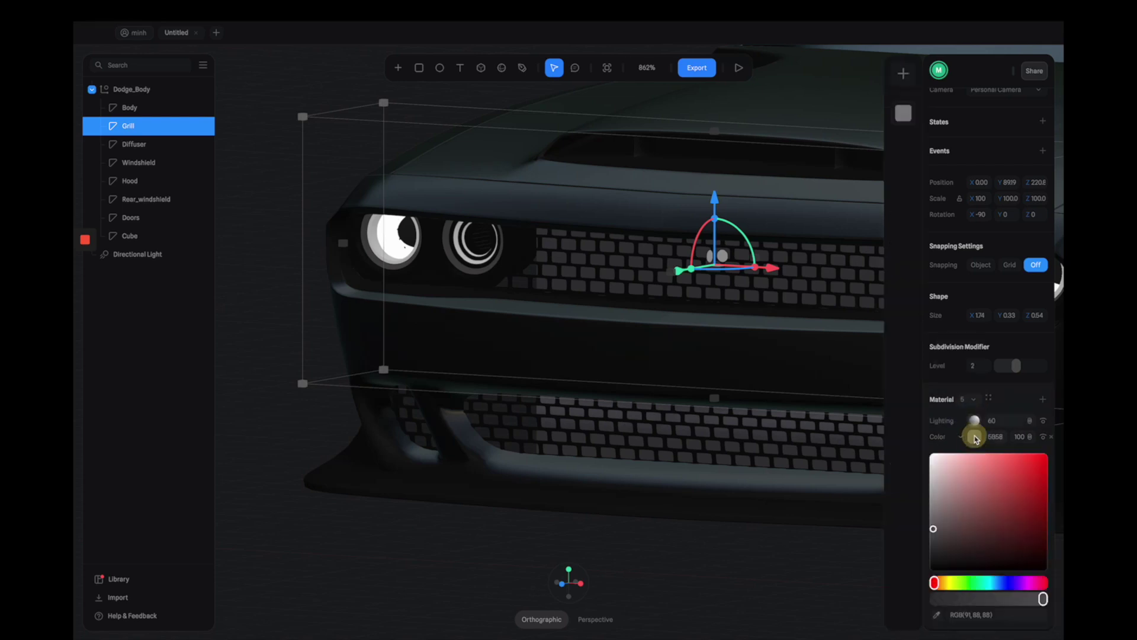
pyautogui.click(873, 408)
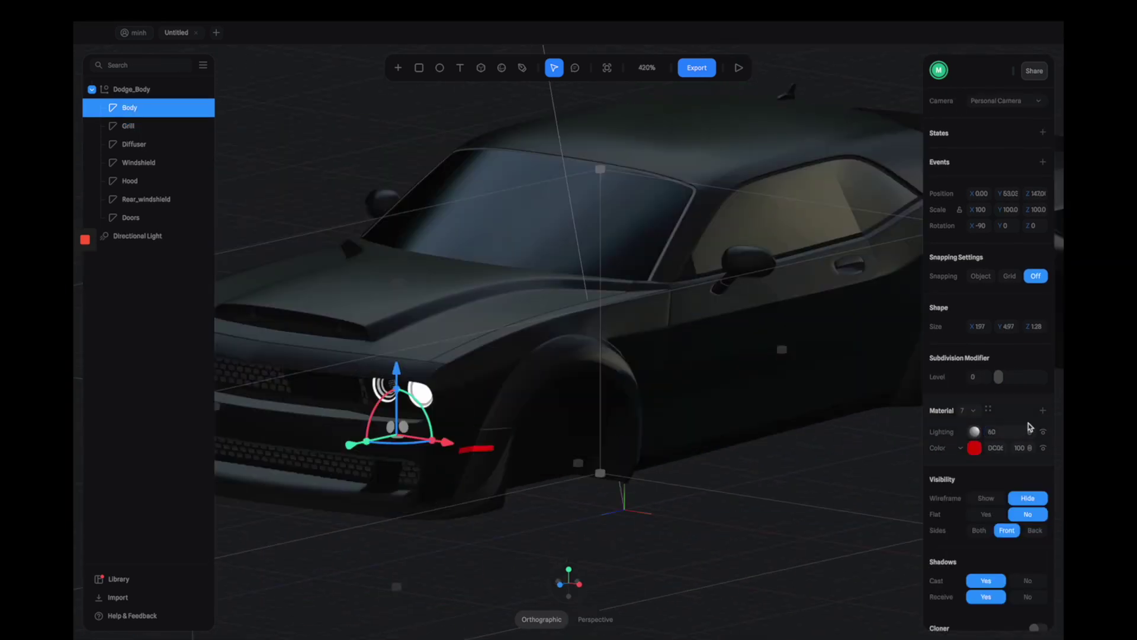
# Adjust the Lighting layer of the Body's red side-marker material, material 7
pyautogui.click(948, 432)
pyautogui.click(952, 507)
pyautogui.click(1010, 434)
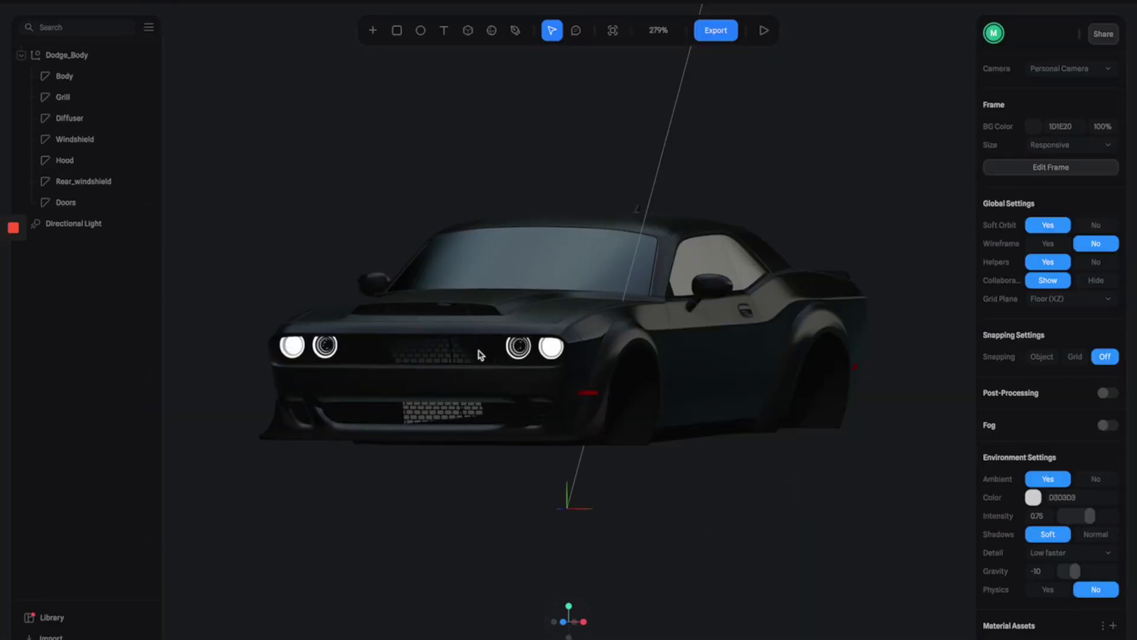
# Import the Dodge_Wheel.fbx model into the scene
pyautogui.moveTo(737, 246); pyautogui.dragTo(787, 445)
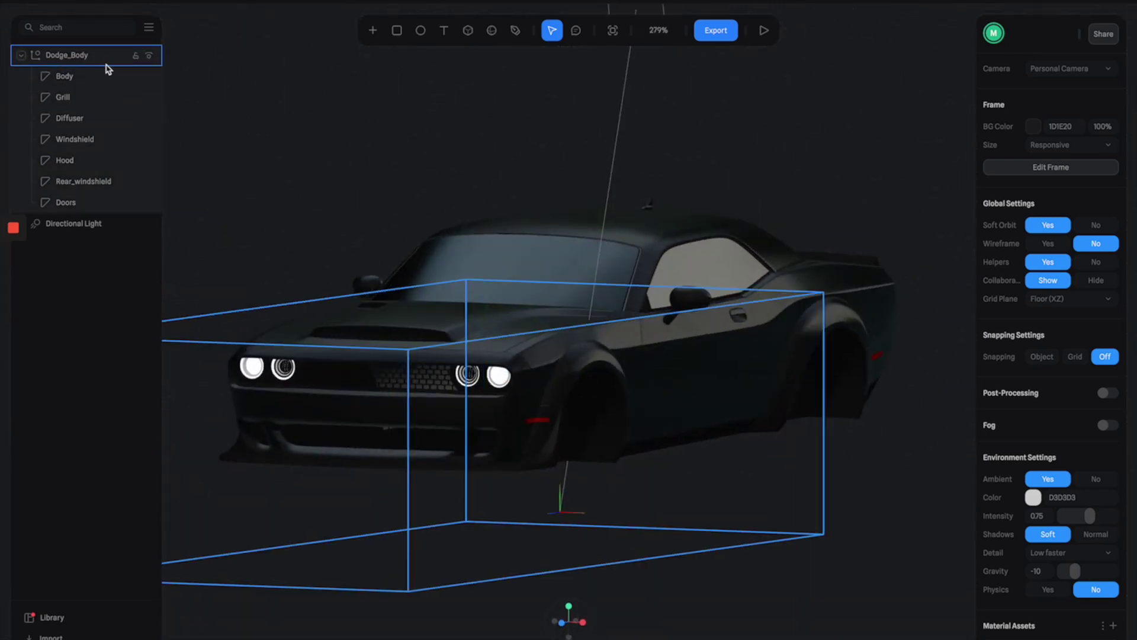
pyautogui.click(148, 29)
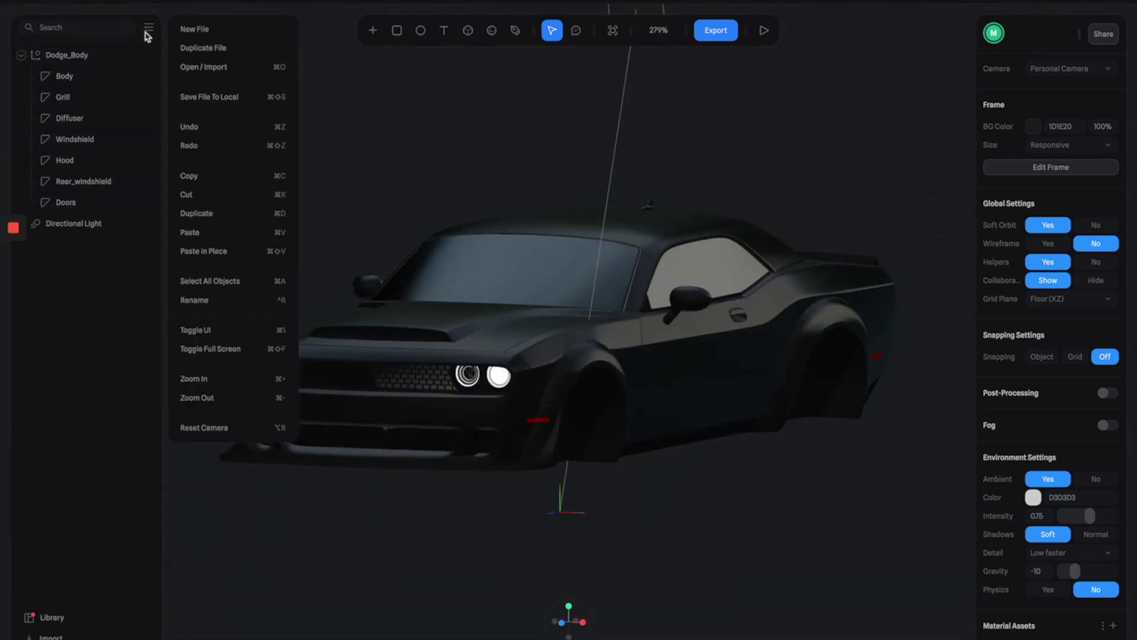
pyautogui.click(194, 69)
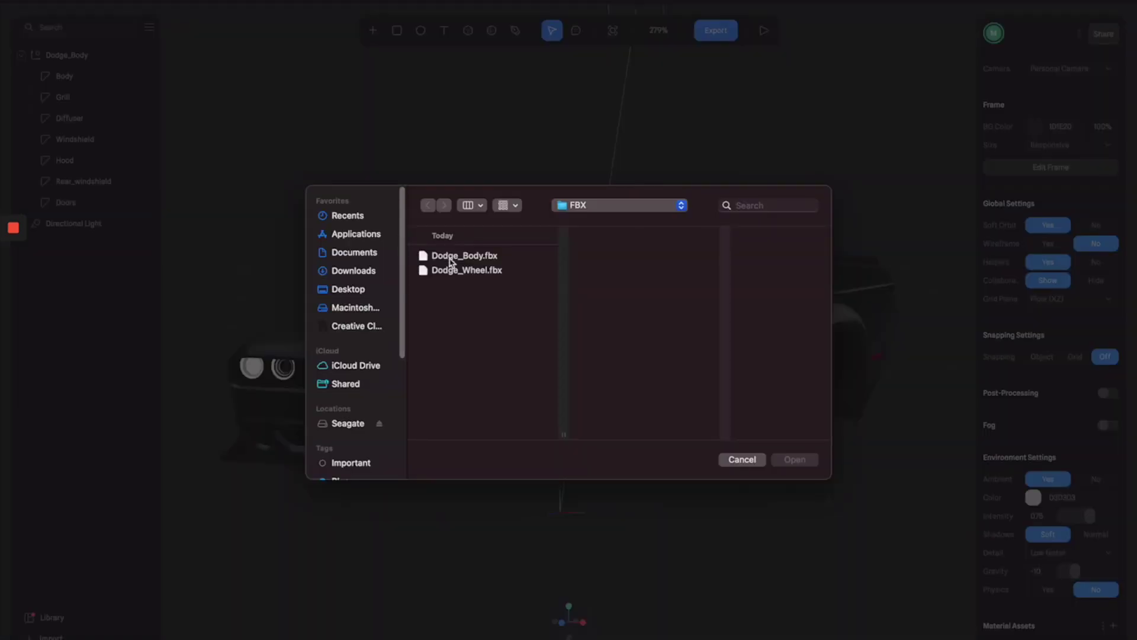
pyautogui.doubleClick(468, 268)
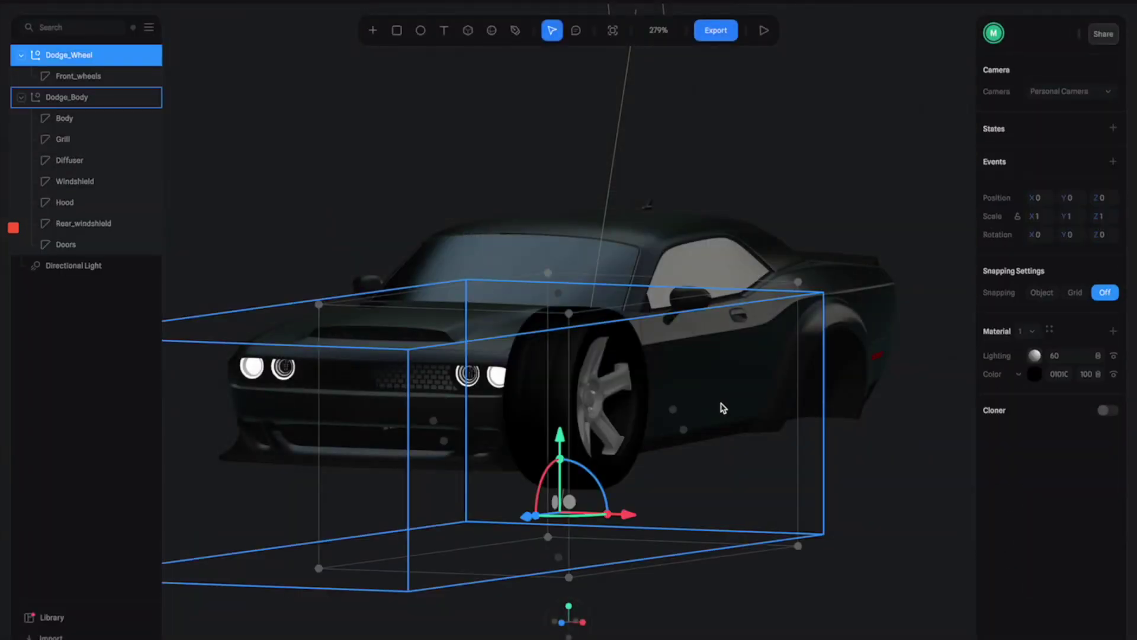
# Take Front_wheels out of the Dodge_Wheel group and delete the emptied group
pyautogui.keyDown('alt'); pyautogui.moveTo(885, 478); pyautogui.dragTo(866, 484); pyautogui.keyUp('alt')
pyautogui.moveTo(816, 452); pyautogui.dragTo(897, 426, button='right')
pyautogui.scroll(-4, 826, 432)
pyautogui.scroll(4, 551, 412)
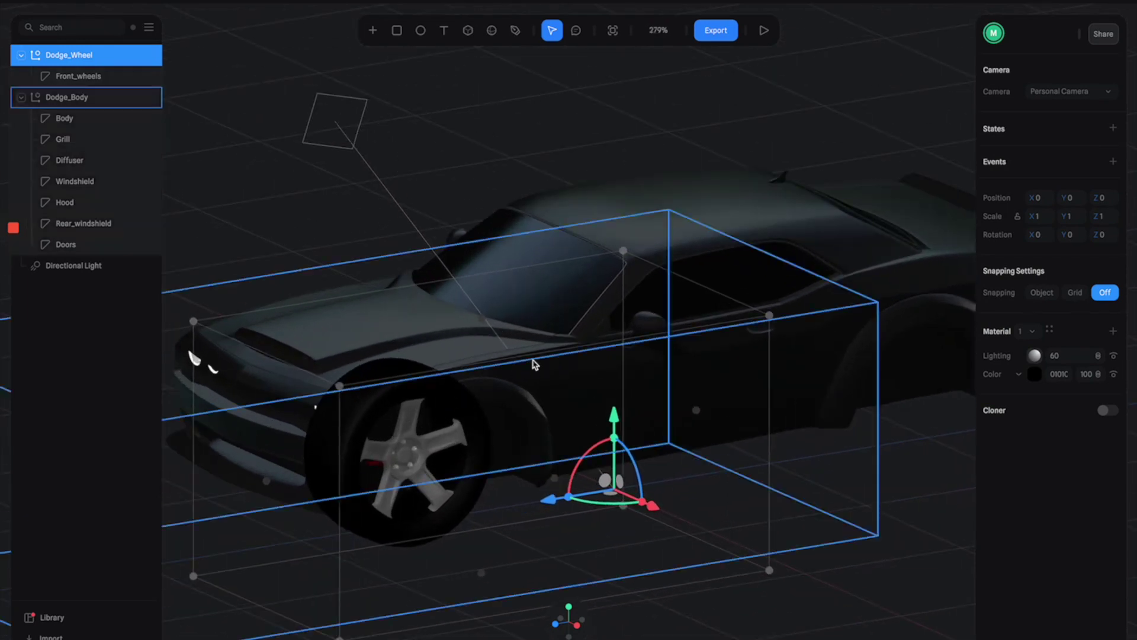
pyautogui.moveTo(477, 176); pyautogui.dragTo(524, 133, button='right')
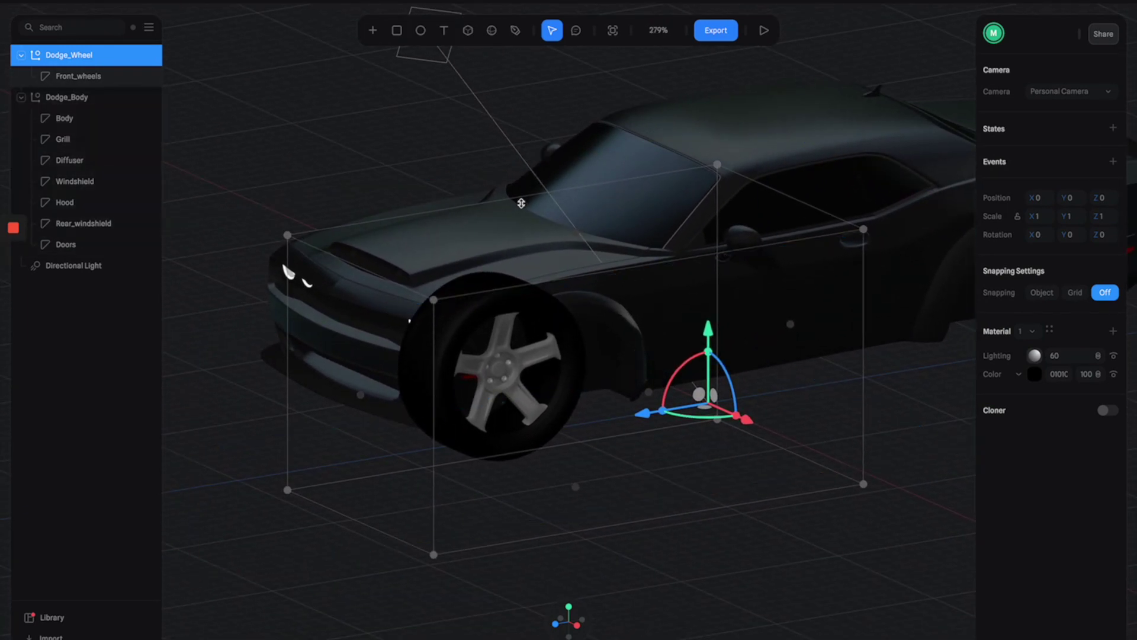
pyautogui.click(57, 77)
pyautogui.moveTo(69, 57); pyautogui.dragTo(71, 44)
pyautogui.click(63, 79)
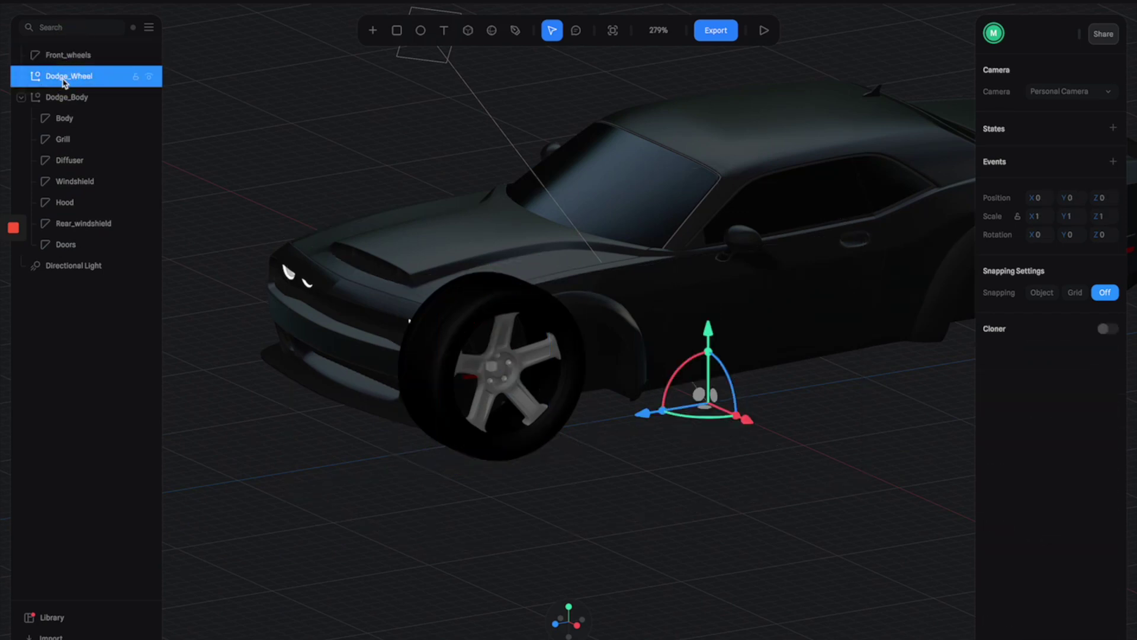
pyautogui.press('Delete')
# Move the Front_wheels object towards the car's front wheel arch, to about X 91.61 and Z 142.6
pyautogui.click(520, 398)
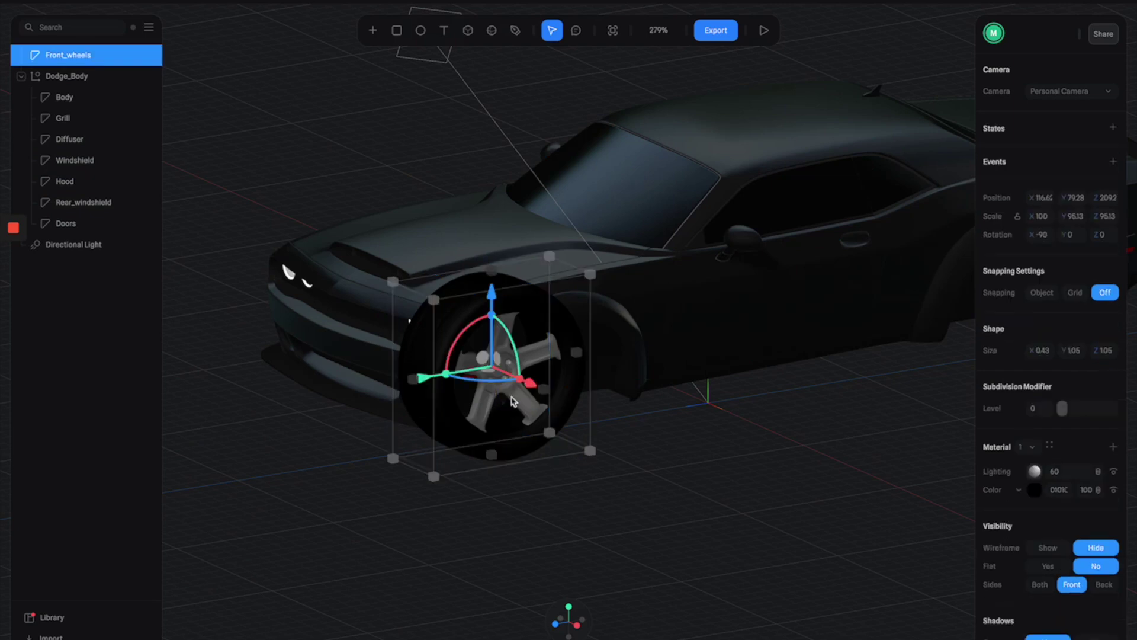
pyautogui.keyDown('alt'); pyautogui.moveTo(636, 438); pyautogui.dragTo(620, 433); pyautogui.keyUp('alt')
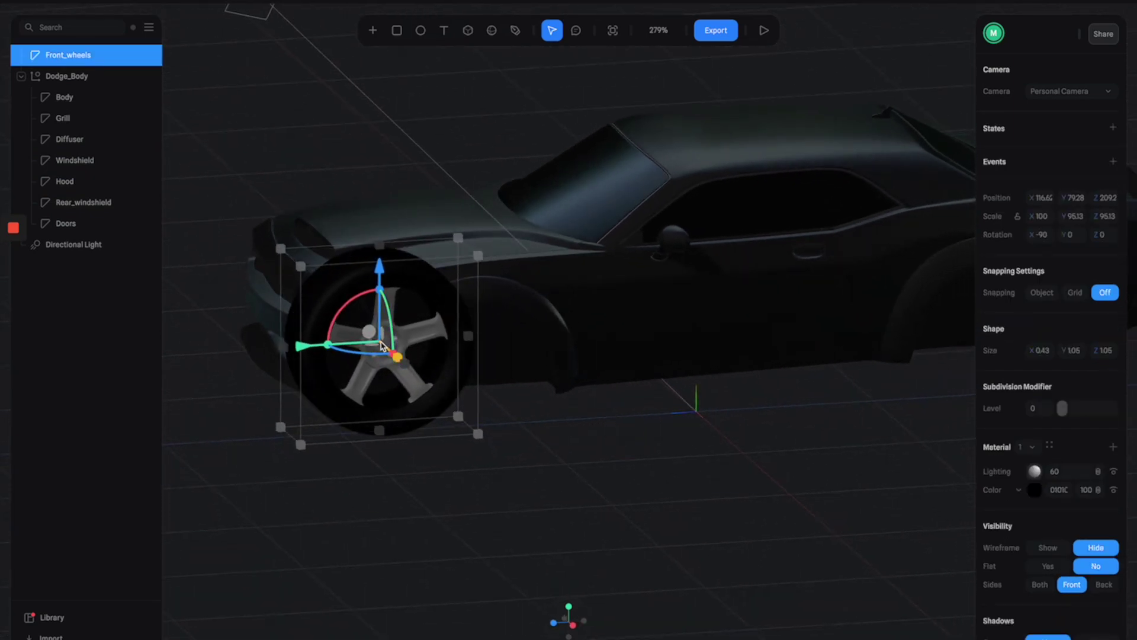
pyautogui.scroll(2, 299, 313)
pyautogui.moveTo(336, 291)
pyautogui.mouseDown()
pyautogui.moveTo(279, 315)
pyautogui.moveTo(381, 294)
pyautogui.moveTo(306, 296)
pyautogui.moveTo(343, 290)
pyautogui.mouseUp()
pyautogui.hotkey('ctrl', 'z')
pyautogui.scroll(-5, 544, 408)
pyautogui.keyDown('alt'); pyautogui.moveTo(544, 409); pyautogui.dragTo(541, 437); pyautogui.keyUp('alt')
pyautogui.scroll(-4, 499, 391)
pyautogui.scroll(5, 497, 386)
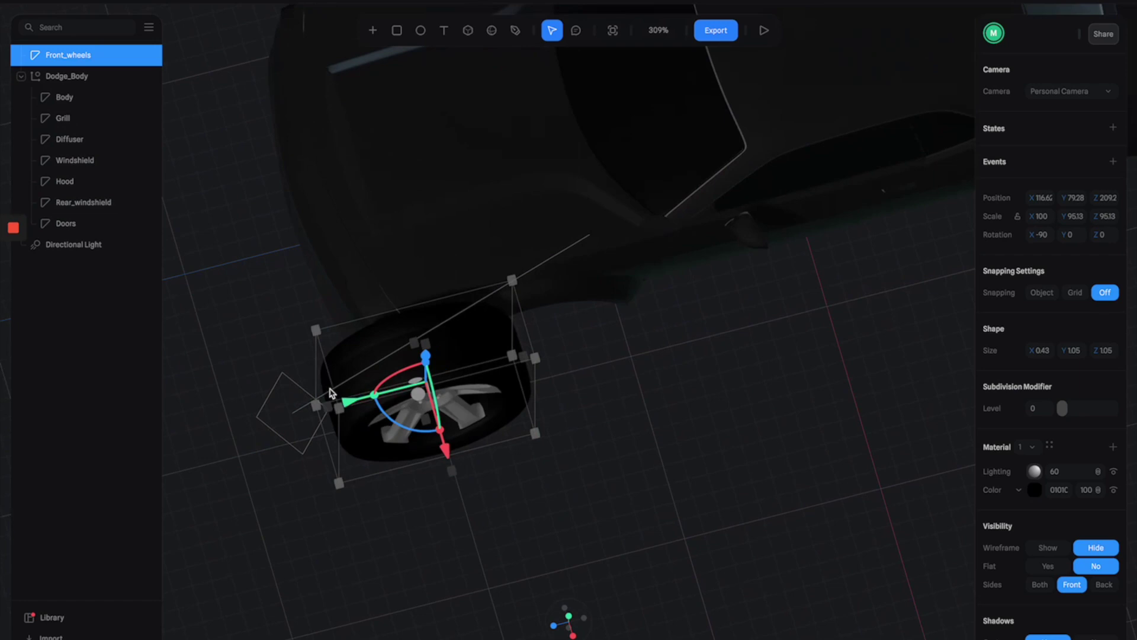
pyautogui.moveTo(357, 404); pyautogui.dragTo(489, 445)
pyautogui.moveTo(771, 411); pyautogui.dragTo(787, 379)
pyautogui.moveTo(675, 176); pyautogui.dragTo(634, 158)
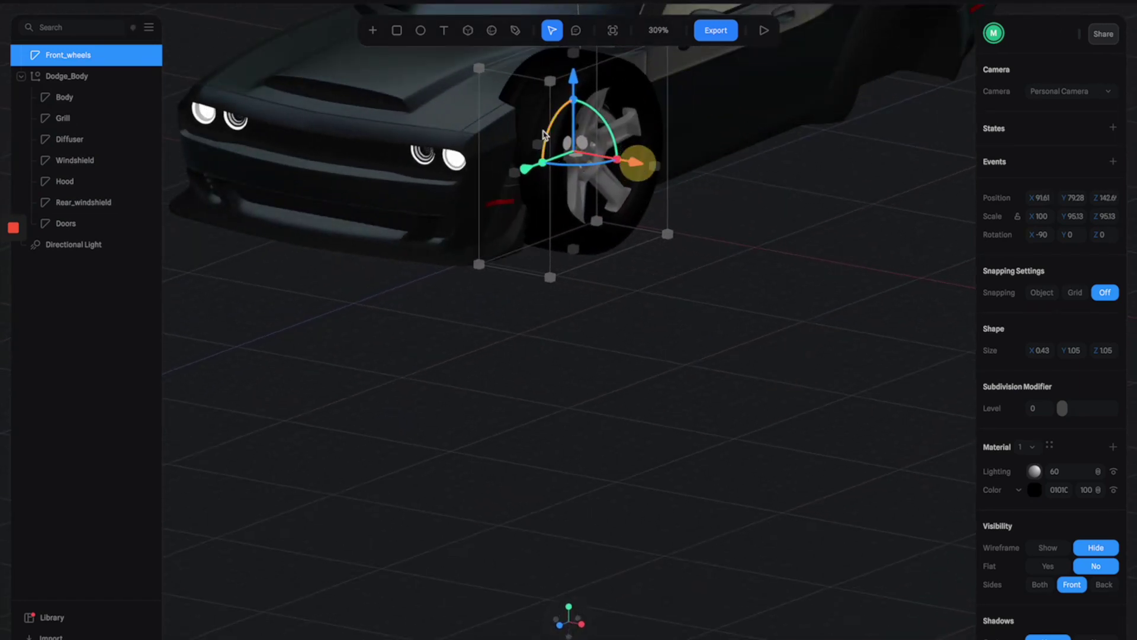
# Change the tyre colour, material 1 of Front_wheels, to mid grey
pyautogui.click(1035, 489)
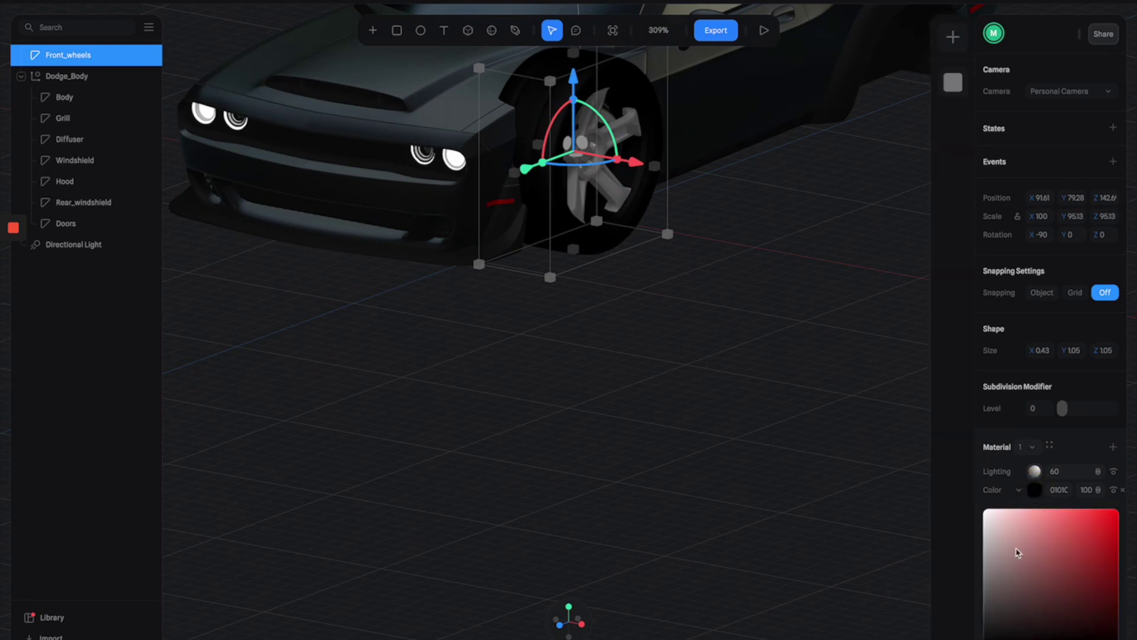
pyautogui.click(984, 568)
pyautogui.moveTo(762, 238); pyautogui.dragTo(754, 317, button='right')
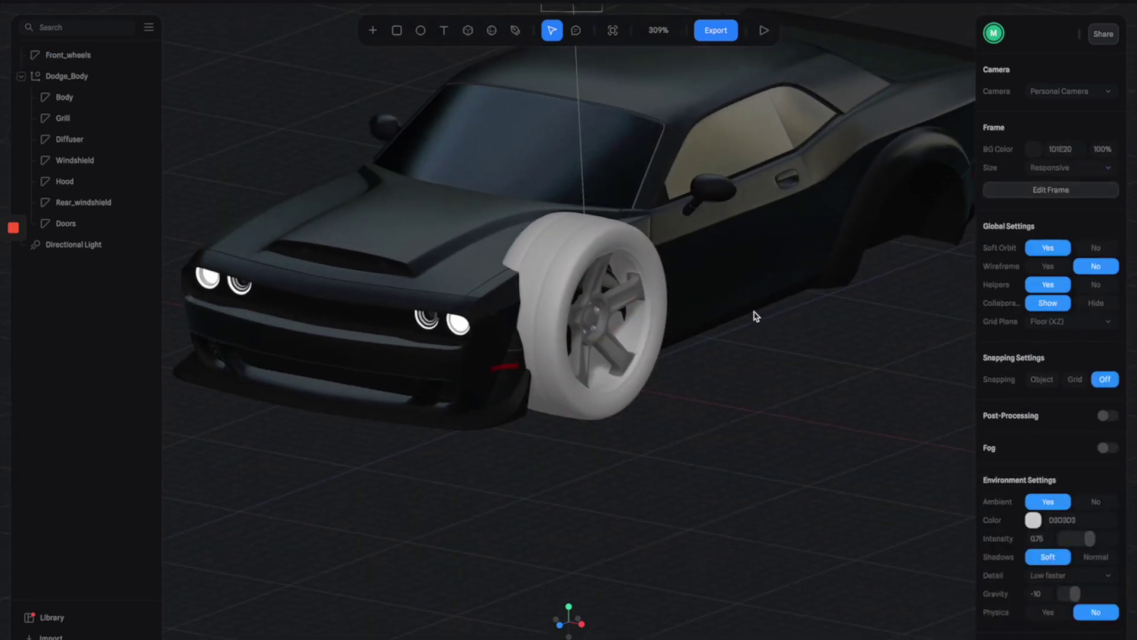
# Scale the front wheel to about 79, 75, 75 and seat it in the front wheel arch at about X 79, Y 53, Z 148
pyautogui.scroll(3, 754, 317)
pyautogui.click(617, 255)
pyautogui.keyDown('alt'); pyautogui.moveTo(754, 371); pyautogui.dragTo(670, 349); pyautogui.keyUp('alt')
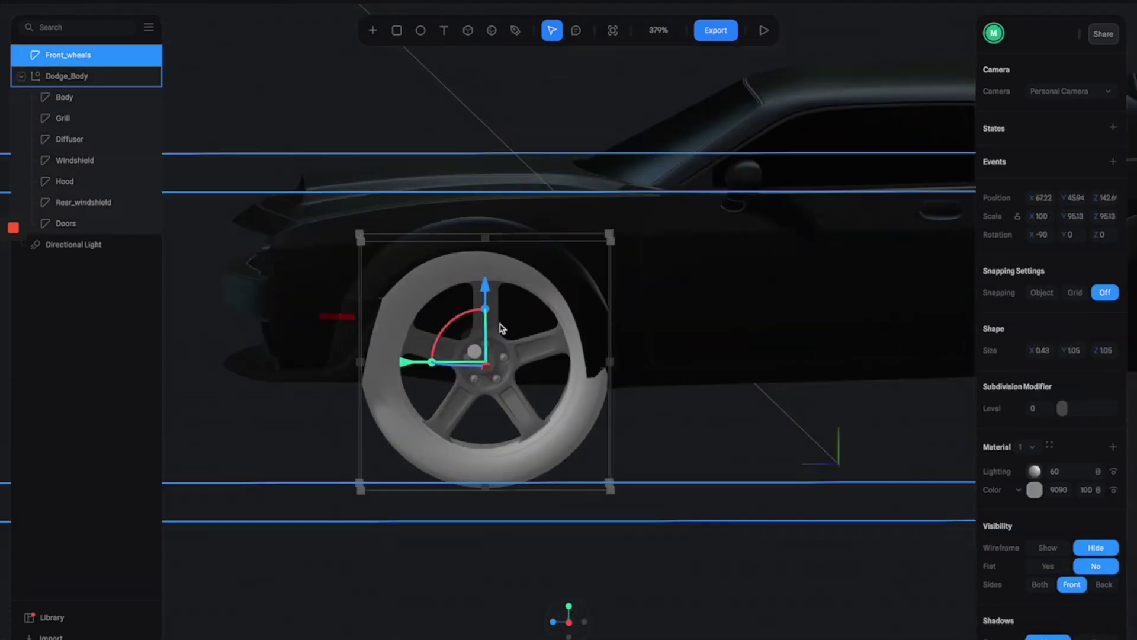
pyautogui.keyDown('shift'); pyautogui.moveTo(609, 485); pyautogui.dragTo(572, 450); pyautogui.keyUp('shift')
pyautogui.keyDown('alt'); pyautogui.moveTo(670, 438); pyautogui.dragTo(829, 436); pyautogui.keyUp('alt')
pyautogui.moveTo(637, 363); pyautogui.dragTo(607, 363)
pyautogui.keyDown('alt'); pyautogui.moveTo(830, 436); pyautogui.dragTo(669, 435); pyautogui.keyUp('alt')
pyautogui.moveTo(472, 272); pyautogui.dragTo(472, 266)
pyautogui.keyDown('alt'); pyautogui.moveTo(693, 438); pyautogui.dragTo(829, 475); pyautogui.keyUp('alt')
pyautogui.click(670, 433)
# Make the front wheel's tyre black and set its material 2 colour to light grey
pyautogui.click(456, 385)
pyautogui.click(1061, 471)
pyautogui.click(1028, 447)
pyautogui.click(1026, 471)
pyautogui.click(1035, 490)
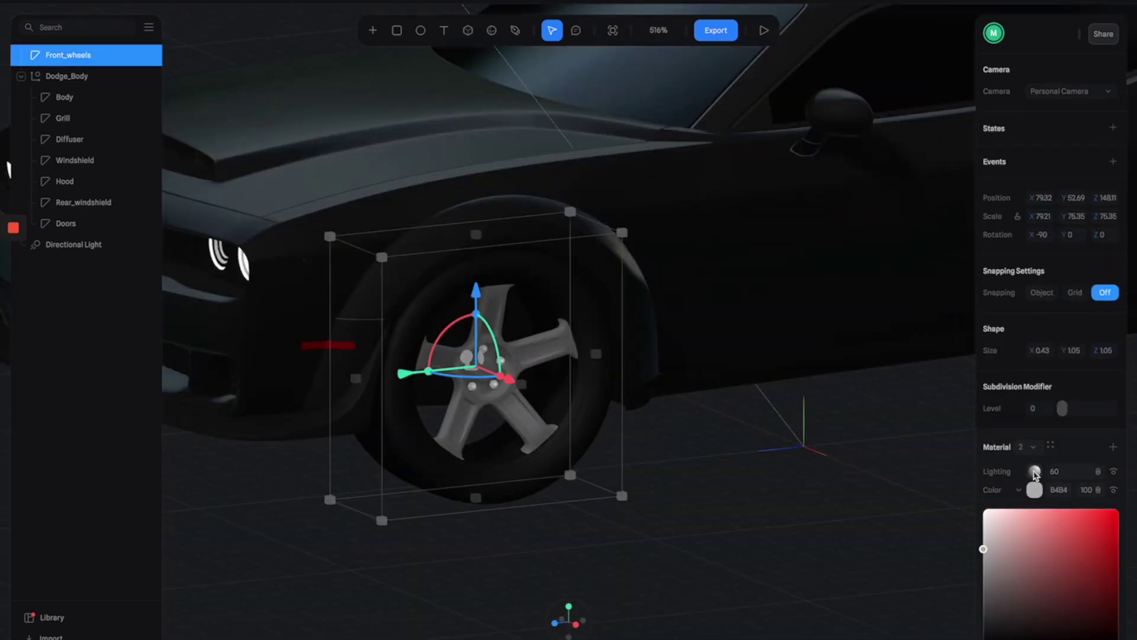
# Give the wheel's material 3 a dark reflective Matcap layer at 40 percent
pyautogui.scroll(1, 541, 325)
pyautogui.keyDown('alt'); pyautogui.moveTo(622, 379); pyautogui.dragTo(541, 325); pyautogui.keyUp('alt')
pyautogui.click(1036, 490)
pyautogui.click(1029, 447)
pyautogui.click(1035, 472)
pyautogui.click(950, 524)
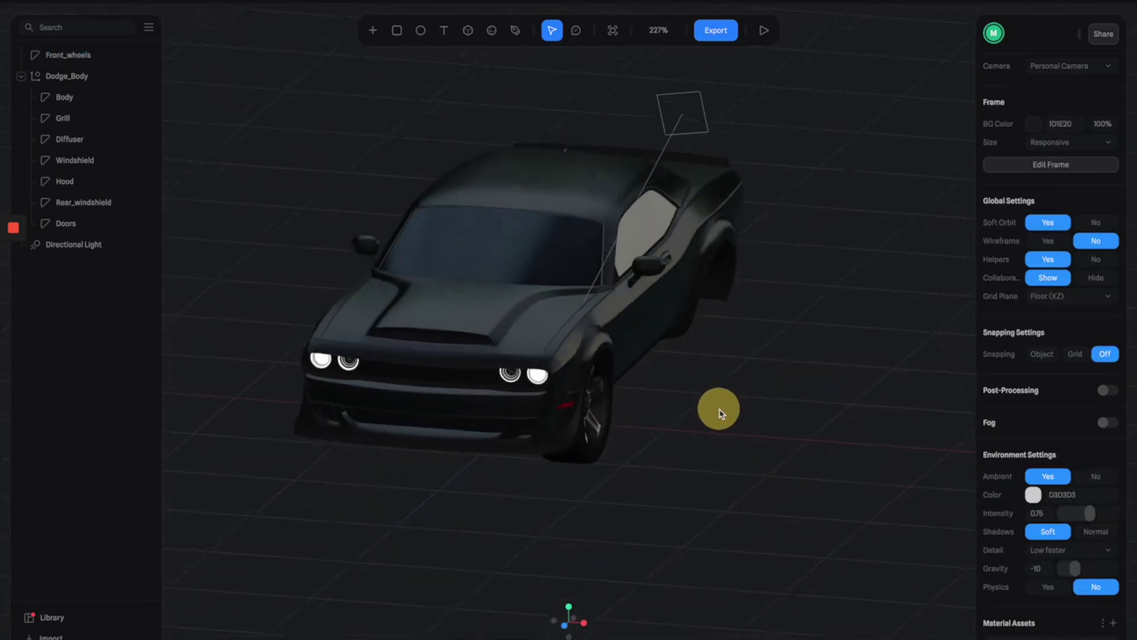
# Duplicate the front wheel into the rear wheel arch on the same side, at about Z -140
pyautogui.moveTo(719, 406)
pyautogui.mouseDown(button='middle')
pyautogui.moveTo(670, 411)
pyautogui.moveTo(698, 469)
pyautogui.moveTo(625, 461)
pyautogui.mouseUp(button='middle')
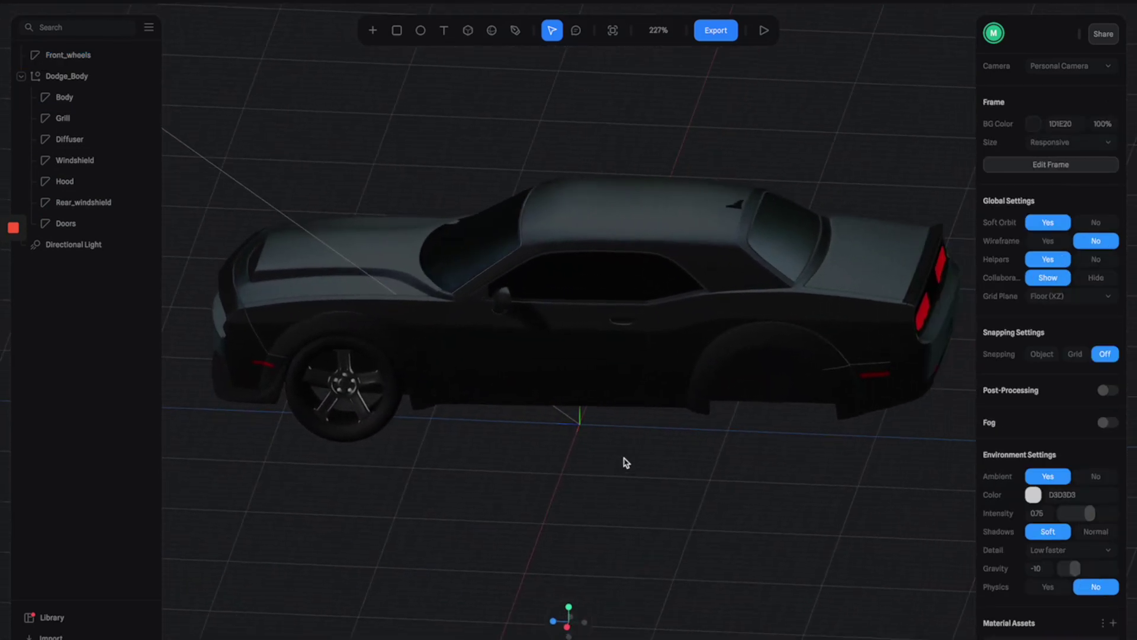
pyautogui.click(359, 392)
pyautogui.moveTo(428, 388); pyautogui.dragTo(850, 402)
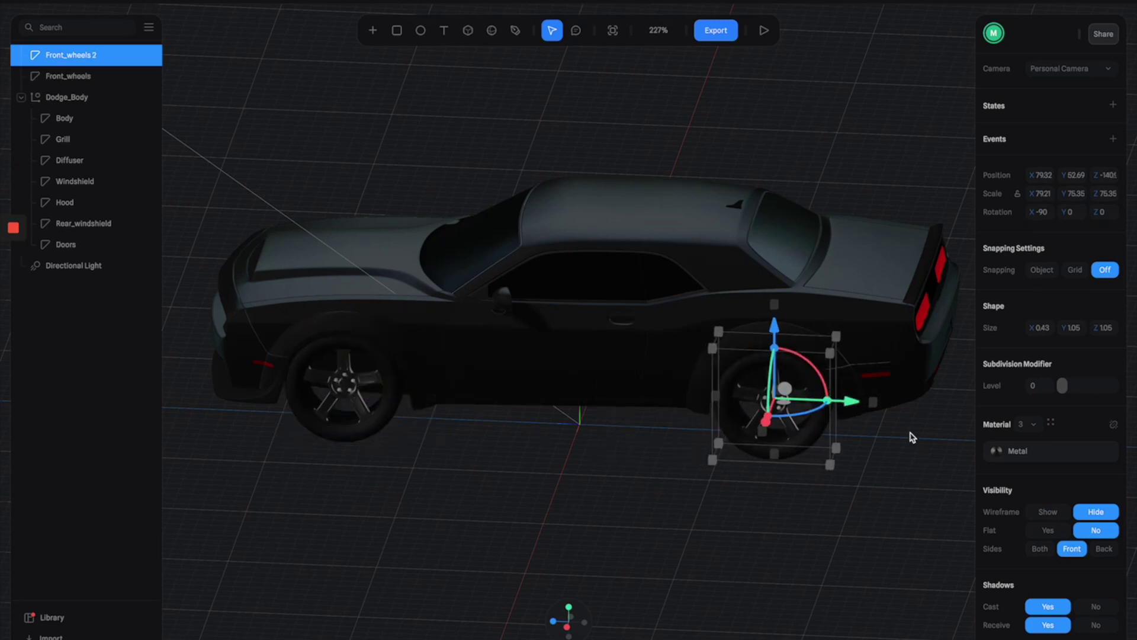
# Duplicate the front wheel to the car's opposite side at about X -107 and turn the copy 180 degrees to face outward
pyautogui.scroll(2, 912, 437)
pyautogui.scroll(3, 924, 454)
pyautogui.moveTo(764, 452); pyautogui.dragTo(673, 449, button='middle')
pyautogui.keyDown('alt'); pyautogui.moveTo(673, 450); pyautogui.dragTo(617, 460); pyautogui.keyUp('alt')
pyautogui.click(840, 467)
pyautogui.click(459, 491)
pyautogui.click(1069, 211)
pyautogui.keyDown('alt'); pyautogui.moveTo(510, 490); pyautogui.dragTo(236, 454); pyautogui.keyUp('alt')
pyautogui.write('180')
pyautogui.press('Return')
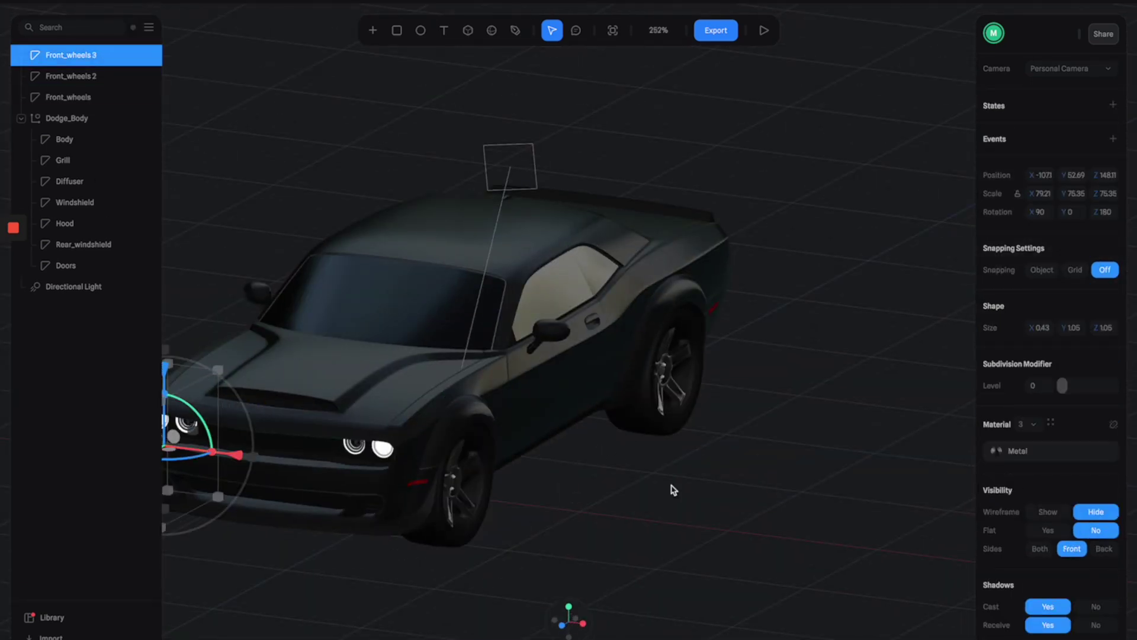
pyautogui.keyDown('alt'); pyautogui.moveTo(673, 490); pyautogui.dragTo(824, 533); pyautogui.keyUp('alt')
pyautogui.moveTo(406, 541); pyautogui.dragTo(423, 537)
# Duplicate the opposite-side front wheel and move the copy into the rear wheel arch on that side
pyautogui.keyDown('alt'); pyautogui.moveTo(331, 522); pyautogui.dragTo(428, 472); pyautogui.keyUp('alt')
pyautogui.press('super+d')
pyautogui.moveTo(718, 315); pyautogui.dragTo(244, 318)
pyautogui.click(500, 452)
pyautogui.keyDown('alt'); pyautogui.moveTo(500, 452); pyautogui.dragTo(804, 250); pyautogui.keyUp('alt')
# Add a cube at the rear of the car near the tail lights
pyautogui.scroll(-5, 805, 251)
pyautogui.keyDown('alt'); pyautogui.moveTo(841, 204); pyautogui.dragTo(788, 403); pyautogui.keyUp('alt')
pyautogui.scroll(4, 754, 257)
pyautogui.scroll(5, 724, 292)
pyautogui.click(468, 30)
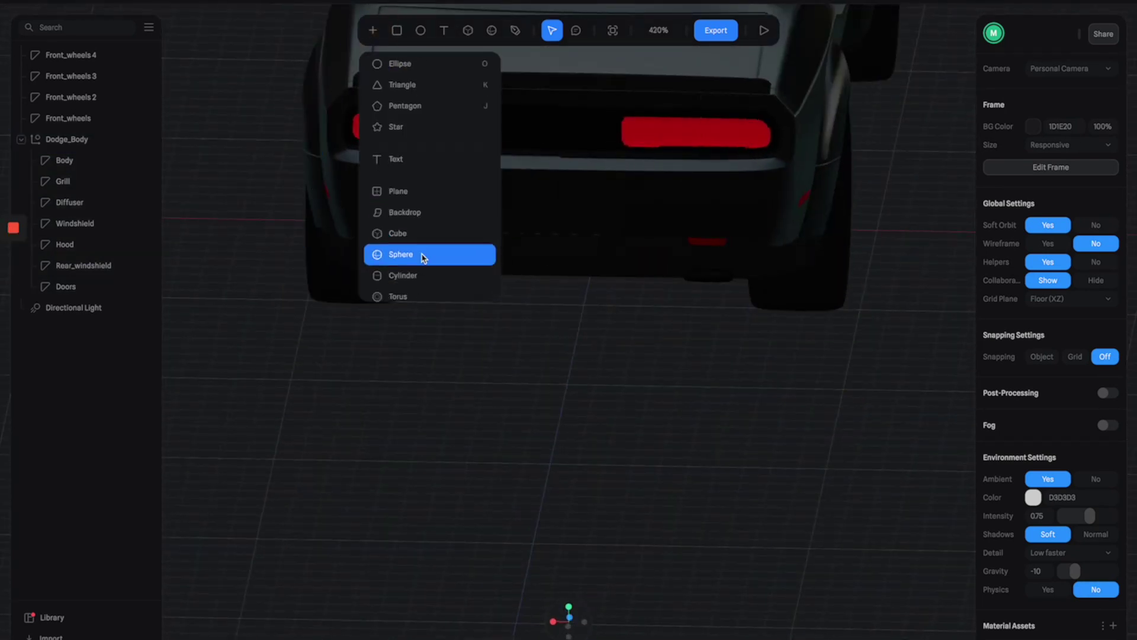
pyautogui.click(422, 254)
pyautogui.click(436, 343)
pyautogui.moveTo(510, 331); pyautogui.dragTo(550, 331)
# Fit the cube over one red tail light, with X scale about 4.42 and X rotation about 11.56 degrees
pyautogui.moveTo(411, 255); pyautogui.dragTo(557, 83)
pyautogui.moveTo(495, 208); pyautogui.dragTo(629, 281)
pyautogui.moveTo(585, 180); pyautogui.dragTo(584, 126)
pyautogui.moveTo(522, 210); pyautogui.dragTo(555, 200)
pyautogui.keyDown('alt'); pyautogui.moveTo(690, 322); pyautogui.dragTo(639, 325); pyautogui.keyUp('alt')
pyautogui.scroll(5, 545, 146)
pyautogui.moveTo(603, 184); pyautogui.dragTo(586, 188)
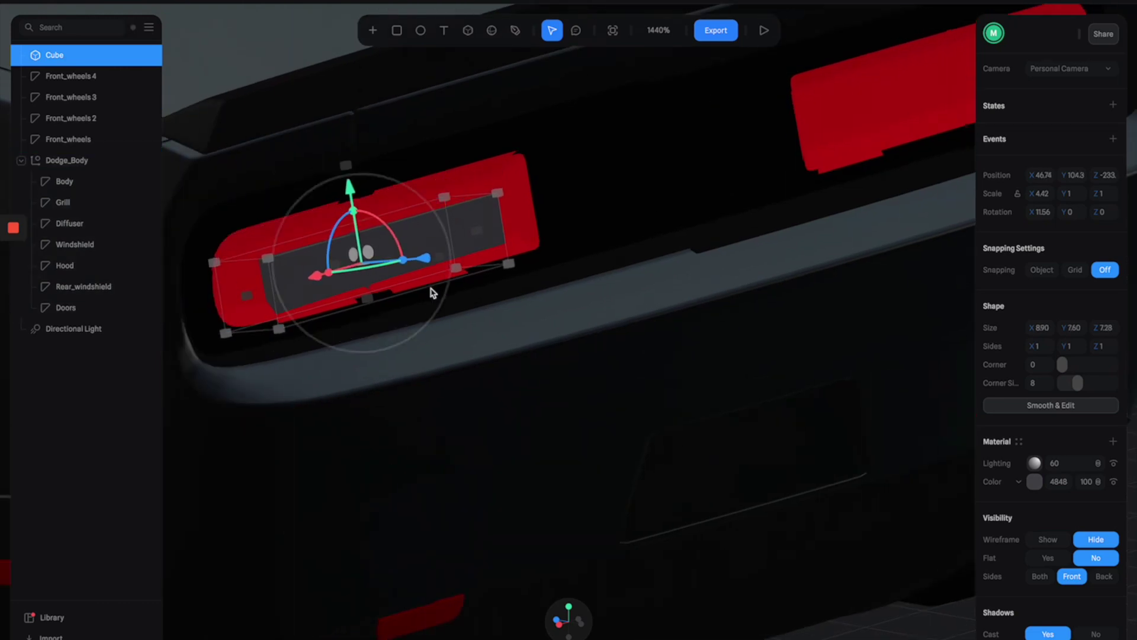
# Flatten the tail-light cube to a Y scale of about 0.65 and centre it within the light at about Y 106.2
pyautogui.keyDown('alt'); pyautogui.moveTo(434, 294); pyautogui.dragTo(581, 326); pyautogui.keyUp('alt')
pyautogui.moveTo(451, 191); pyautogui.dragTo(450, 166)
pyautogui.moveTo(575, 168); pyautogui.dragTo(576, 178)
pyautogui.hotkey('ctrl', 'z')
pyautogui.moveTo(447, 193); pyautogui.dragTo(457, 227)
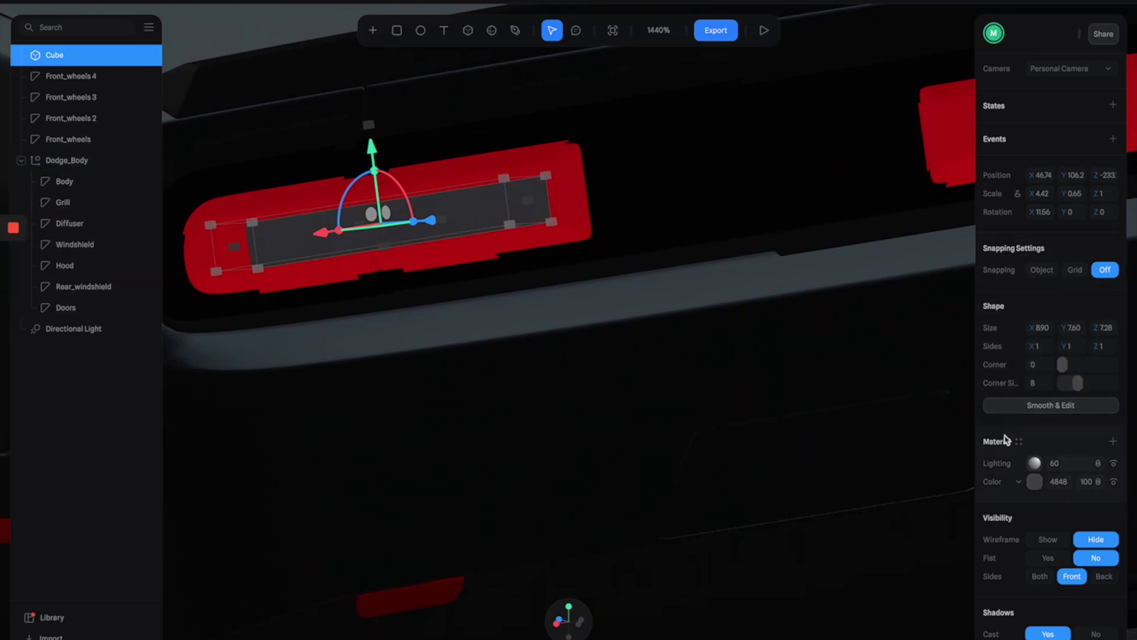
# Place a copy of the cube on the car's other tail light
pyautogui.click(638, 214)
pyautogui.moveTo(650, 279); pyautogui.dragTo(707, 296)
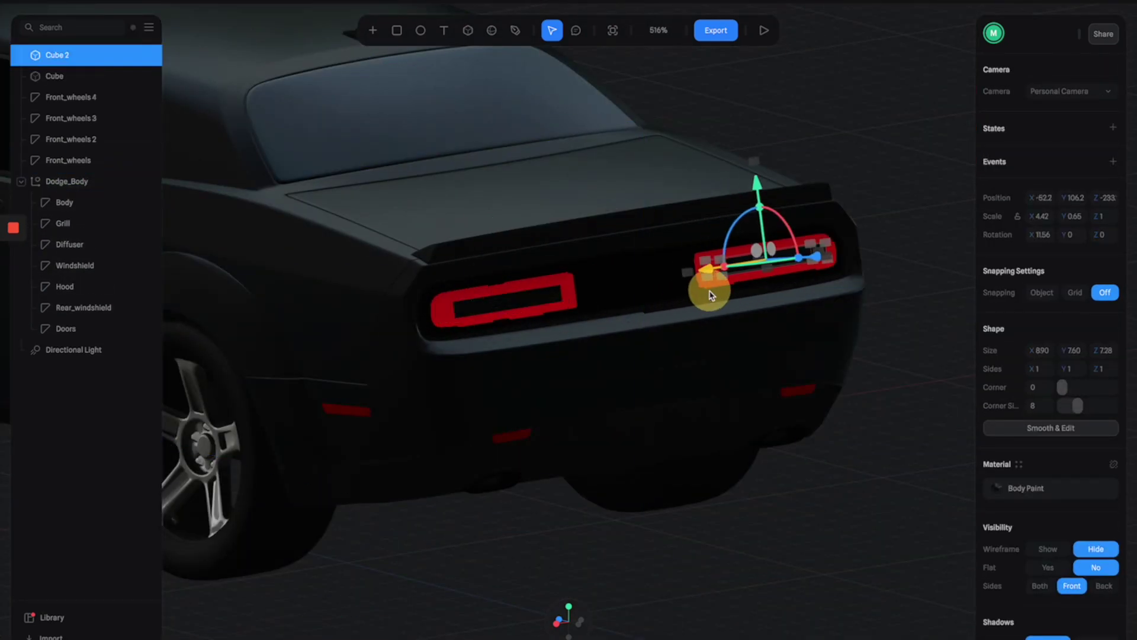
pyautogui.click(919, 142)
pyautogui.moveTo(829, 251)
pyautogui.keyDown('alt'); pyautogui.mouseDown()
pyautogui.moveTo(714, 254)
pyautogui.moveTo(838, 252)
pyautogui.mouseUp(); pyautogui.keyUp('alt')
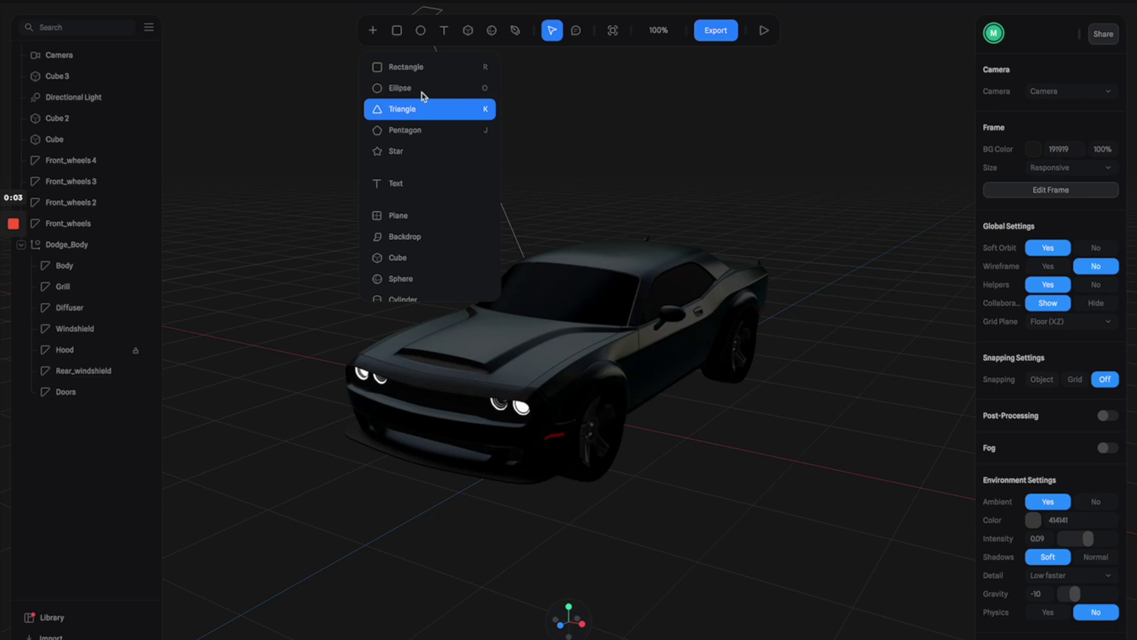
# Add a flat 100 by 100 rectangle at the car as a floor
pyautogui.click(429, 74)
pyautogui.moveTo(426, 69); pyautogui.dragTo(555, 283)
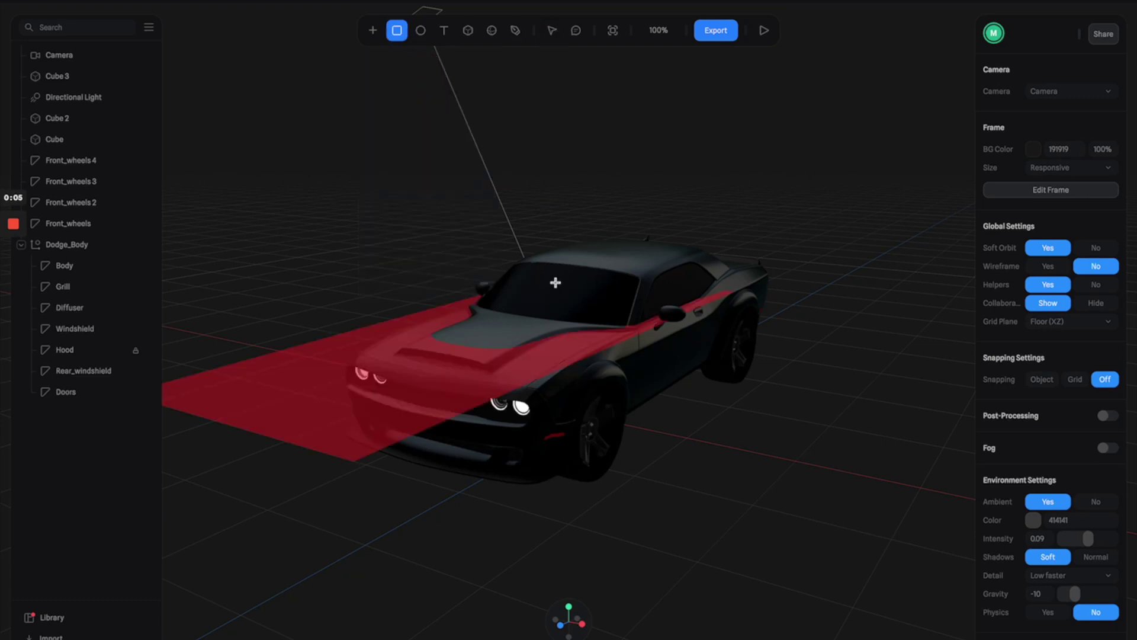
pyautogui.click(554, 282)
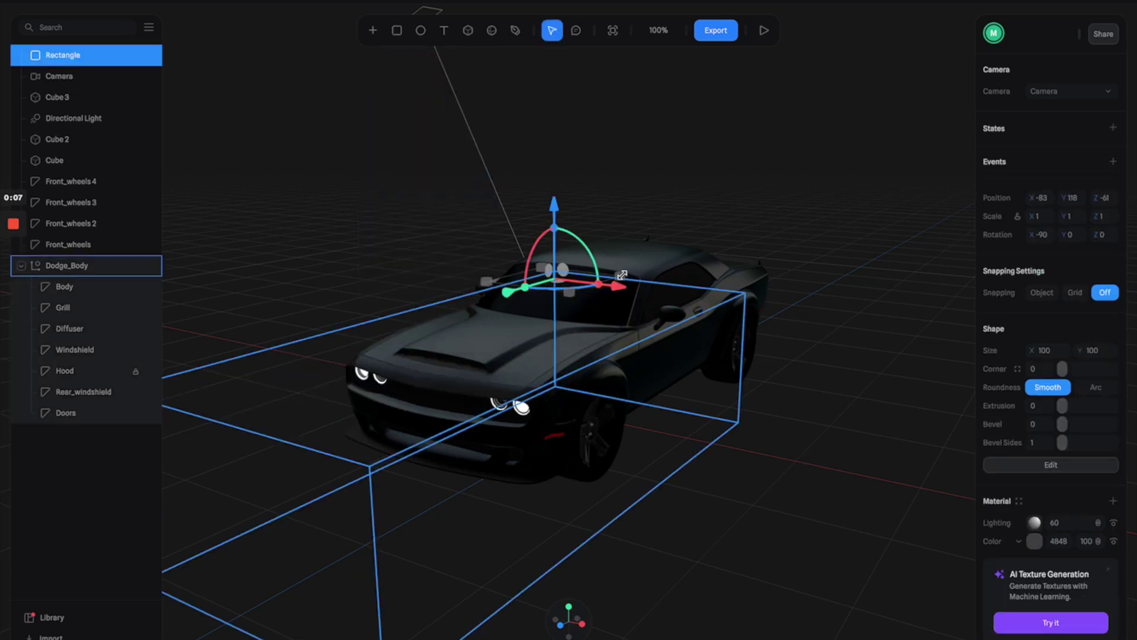
pyautogui.moveTo(711, 244); pyautogui.dragTo(778, 279)
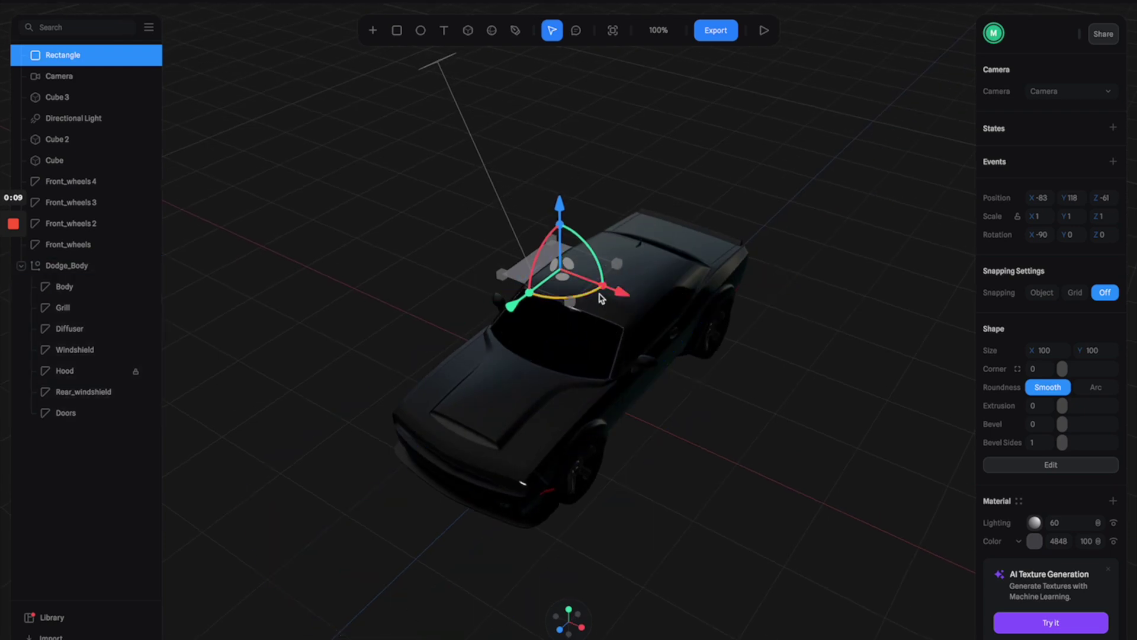
# Scale the floor rectangle to about 20.39 and lower it beneath the wheels to about Y 15.86
pyautogui.moveTo(604, 292); pyautogui.dragTo(610, 324)
pyautogui.scroll(-3, 609, 324)
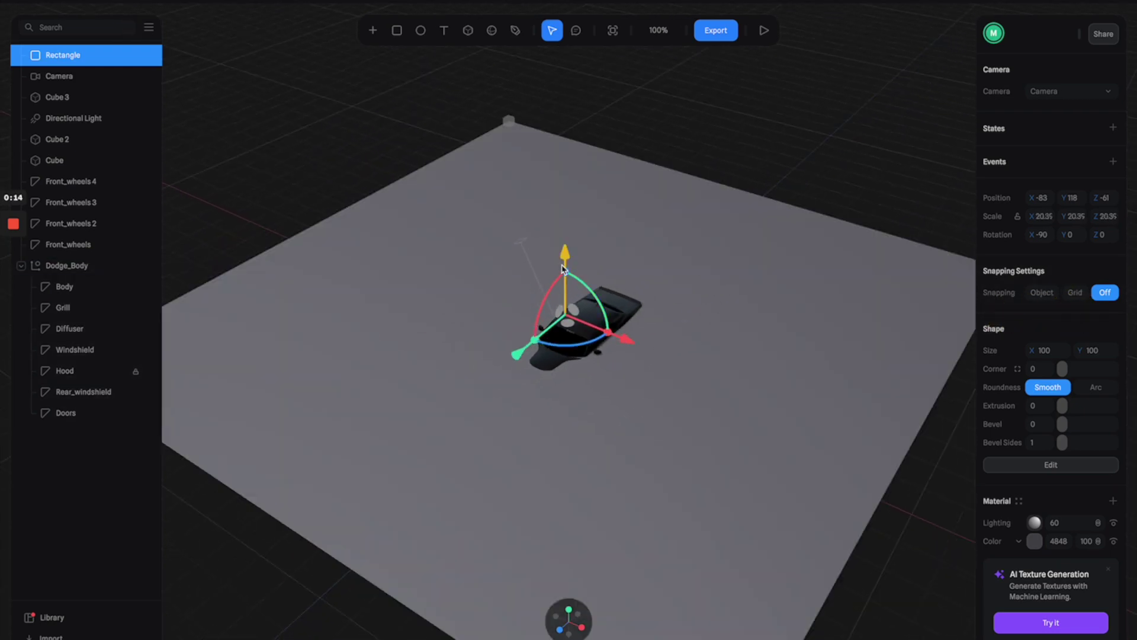
pyautogui.moveTo(563, 260); pyautogui.dragTo(569, 292)
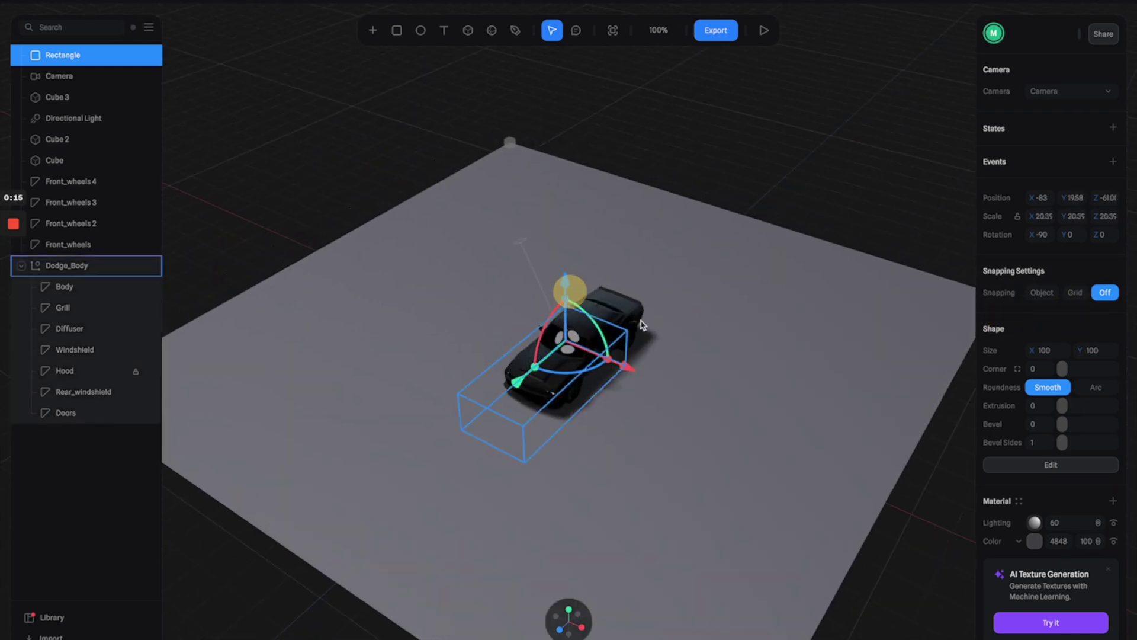
pyautogui.scroll(5, 702, 310)
pyautogui.keyDown('alt'); pyautogui.moveTo(701, 306); pyautogui.dragTo(775, 269); pyautogui.keyUp('alt')
pyautogui.scroll(5, 561, 334)
pyautogui.moveTo(573, 306)
pyautogui.mouseDown()
pyautogui.moveTo(573, 291)
pyautogui.moveTo(576, 307)
pyautogui.mouseUp()
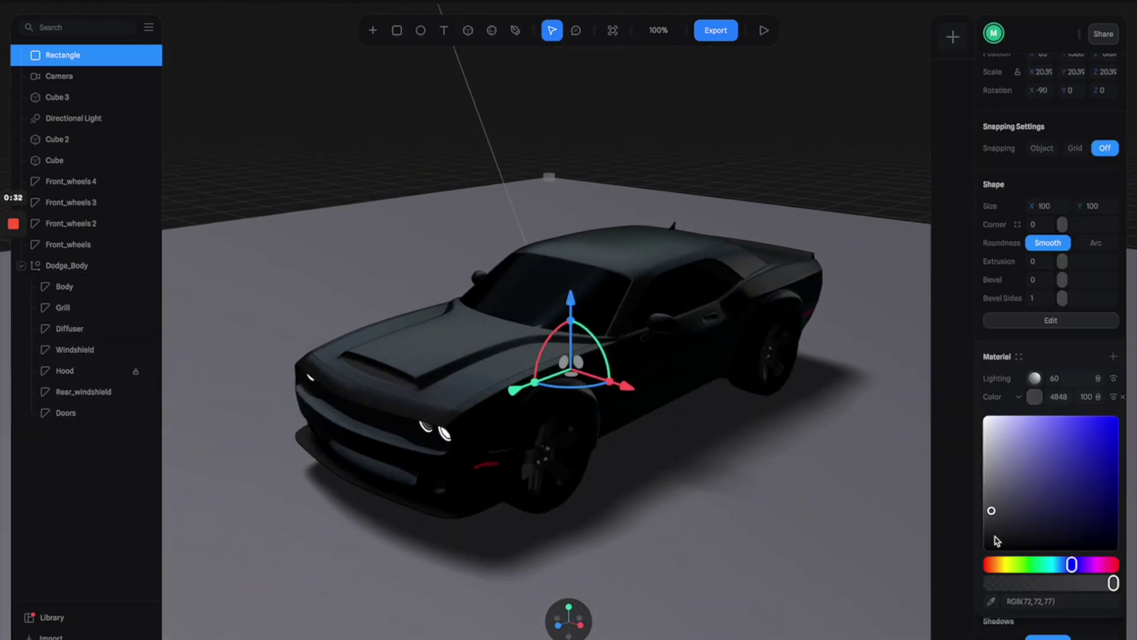
# Set the floor rectangle's colour to near-black RGB(10,10,11)
pyautogui.scroll(-3, 783, 247)
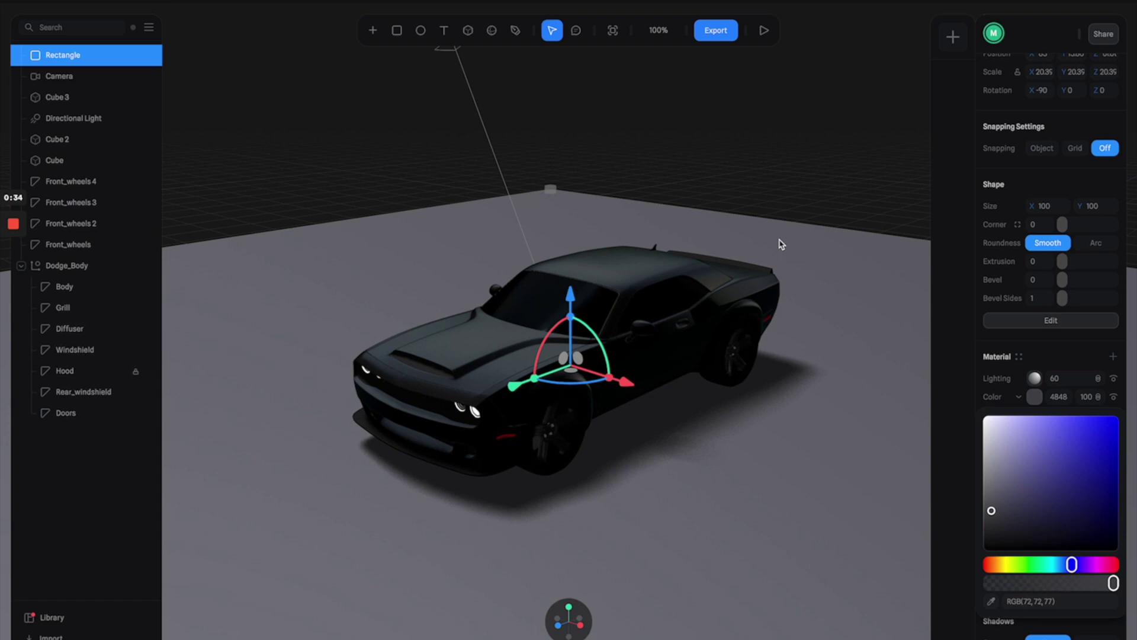
pyautogui.moveTo(1008, 527); pyautogui.dragTo(990, 542)
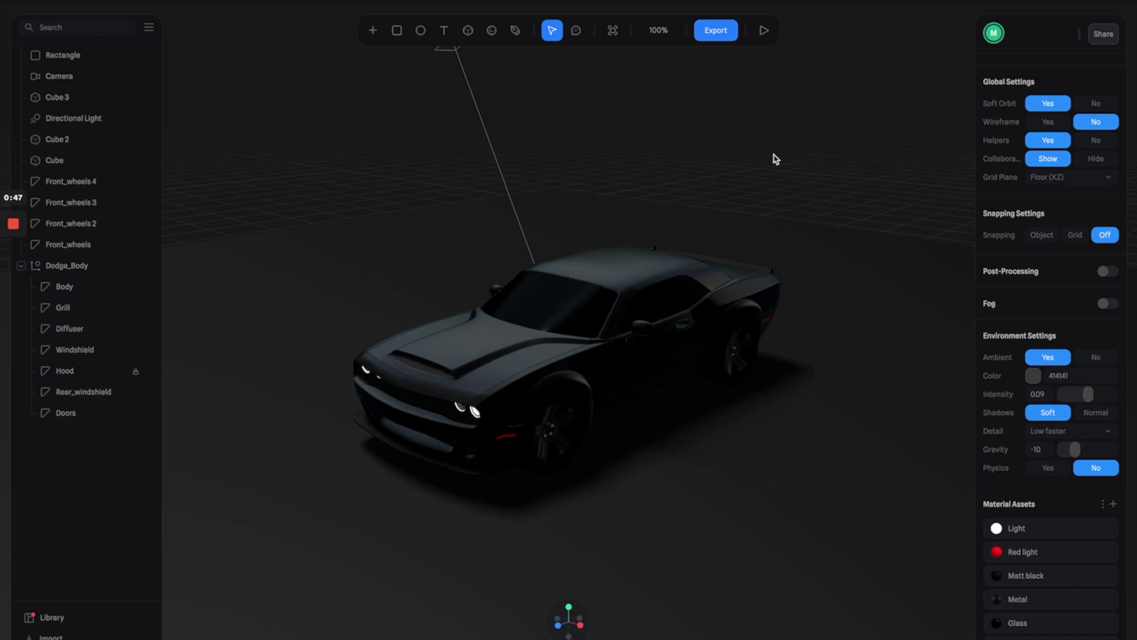
pyautogui.click(772, 155)
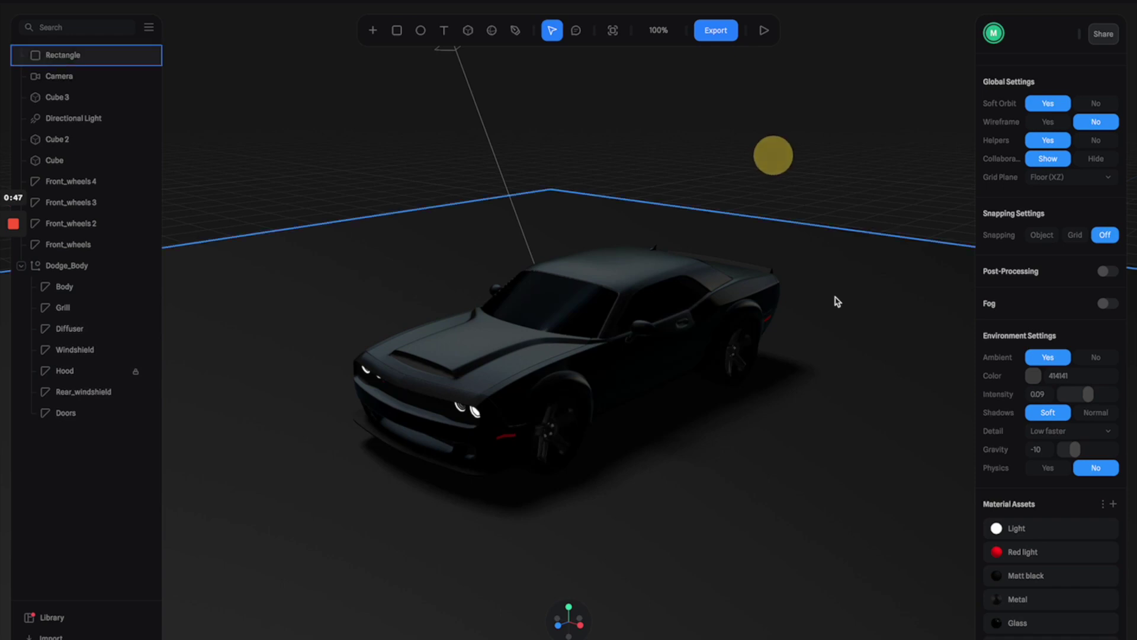
# Set the frame's background colour to dark grey 121212
pyautogui.click(840, 304)
pyautogui.click(794, 167)
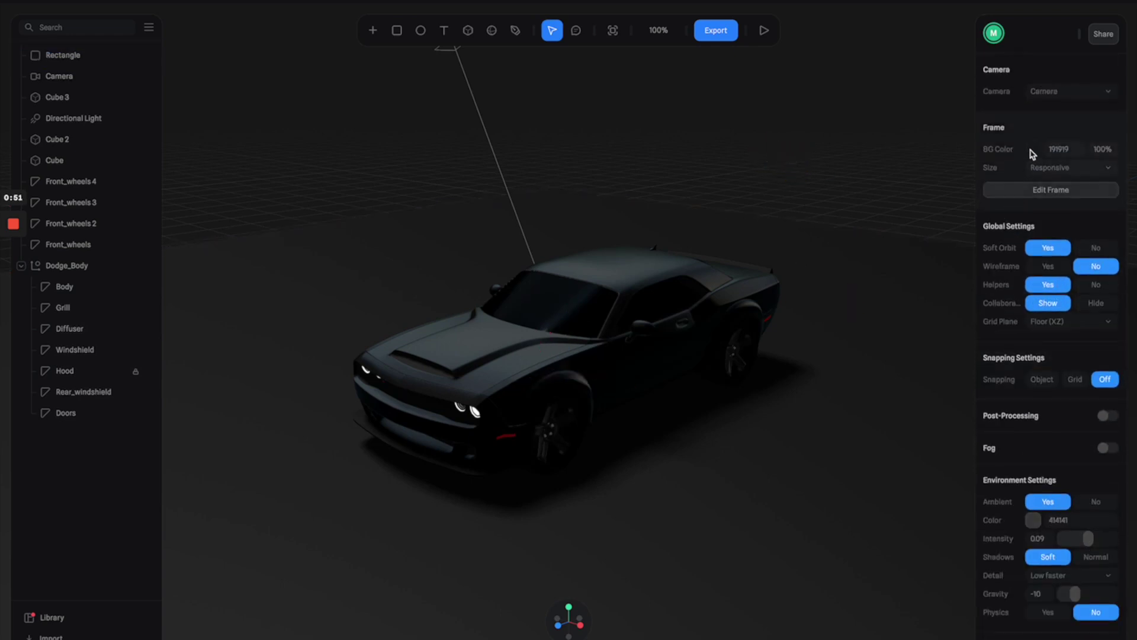
pyautogui.click(1031, 150)
pyautogui.click(984, 294)
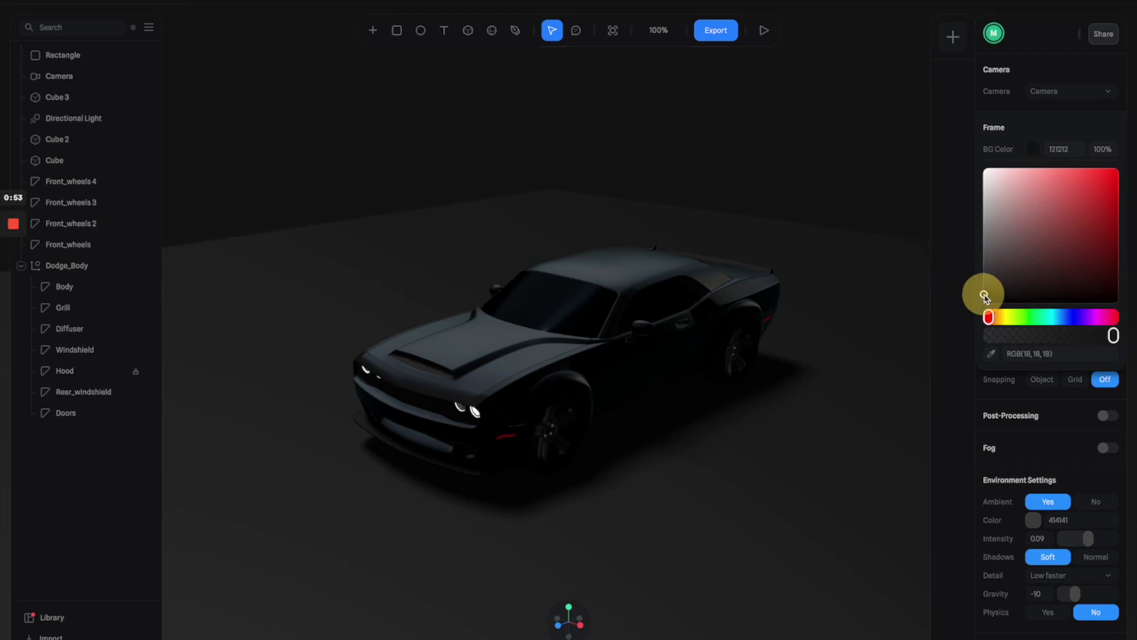
# Darken the floor rectangle's colour to RGB(6,6,7)
pyautogui.click(889, 301)
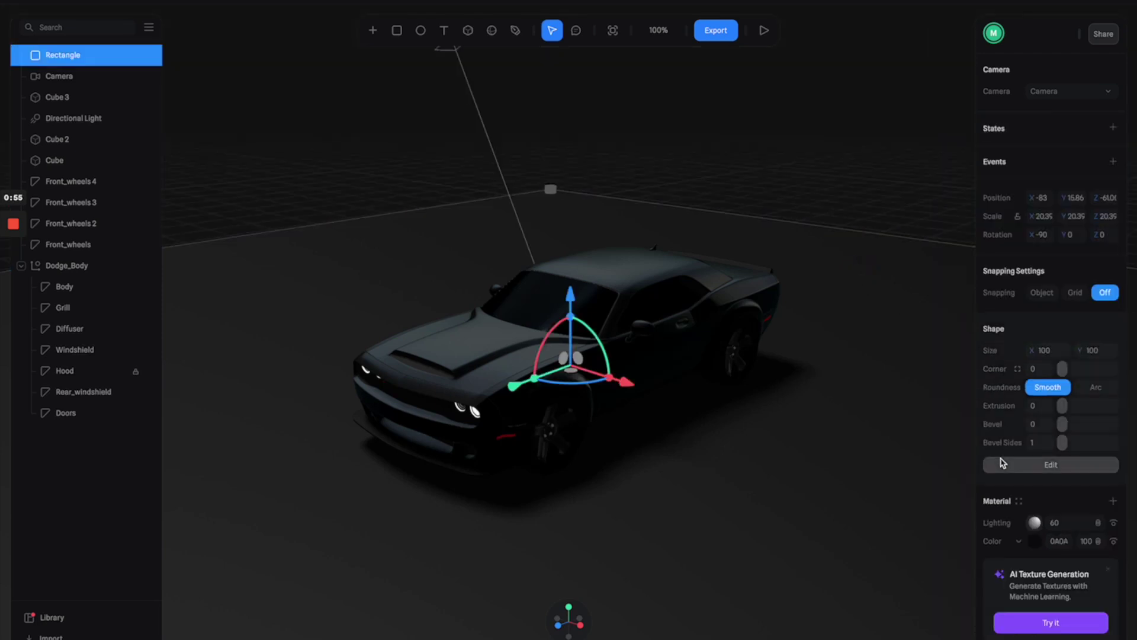
pyautogui.click(1034, 540)
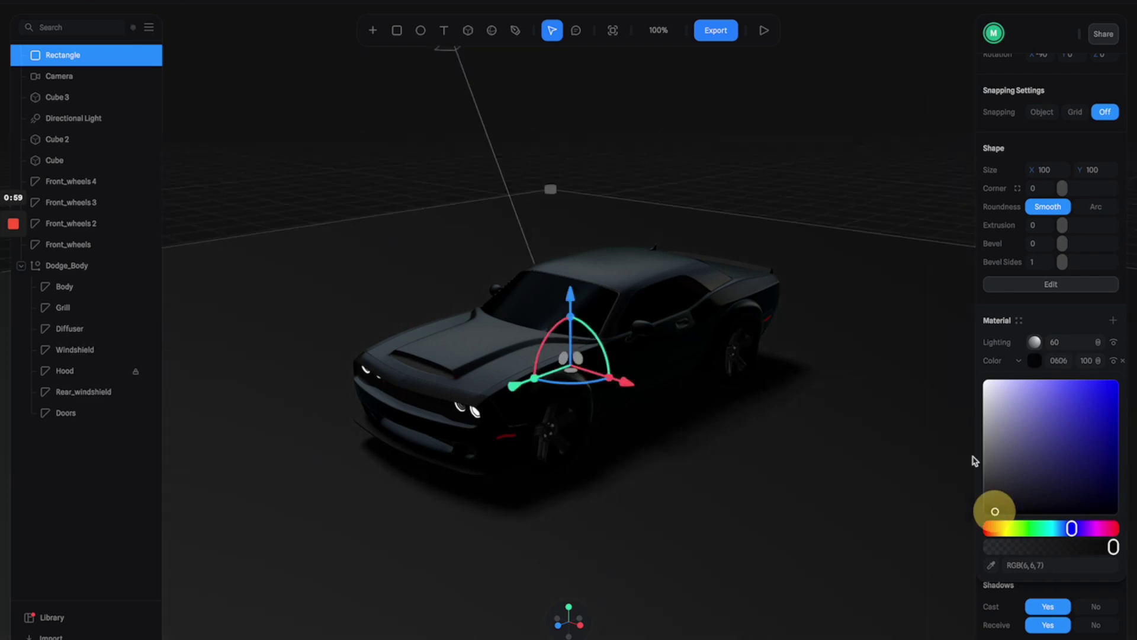
pyautogui.click(881, 209)
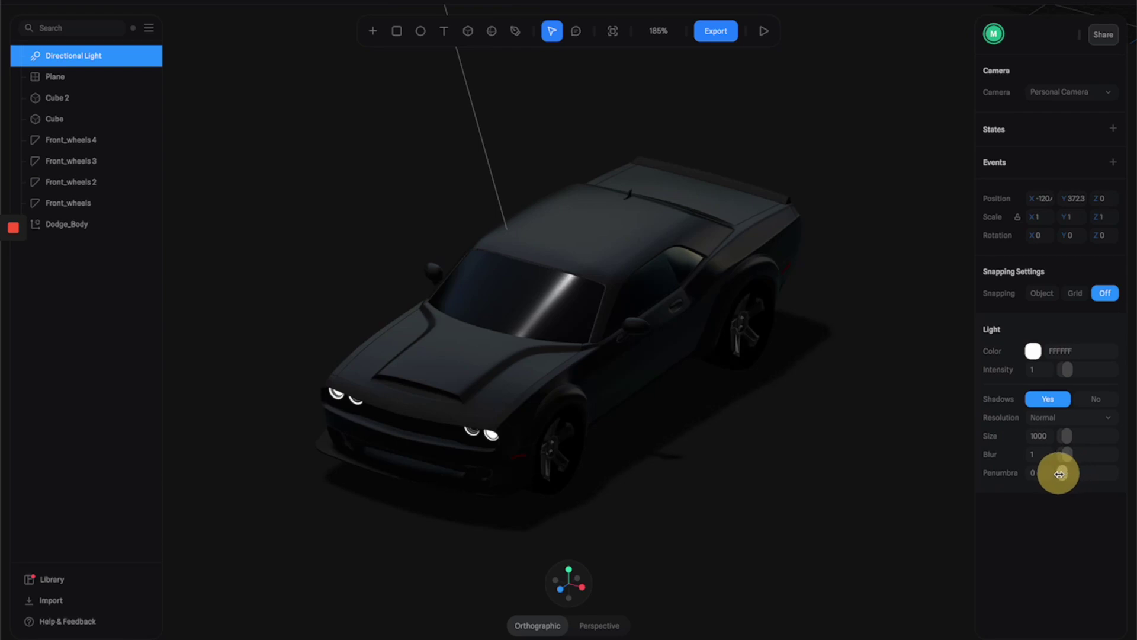
pyautogui.scroll(-3, 693, 314)
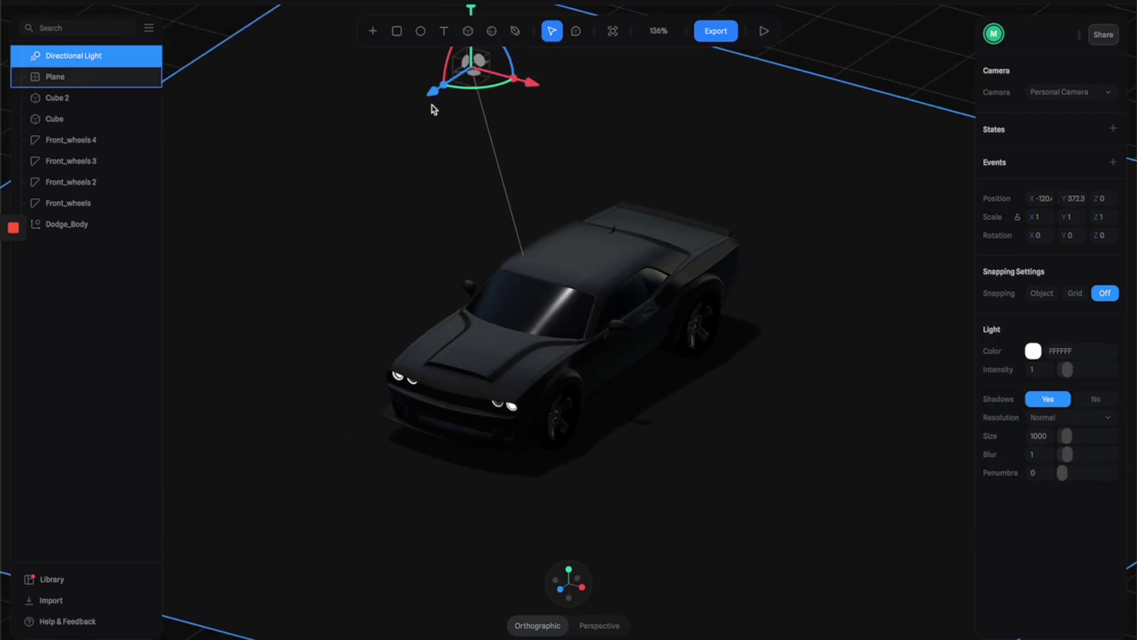
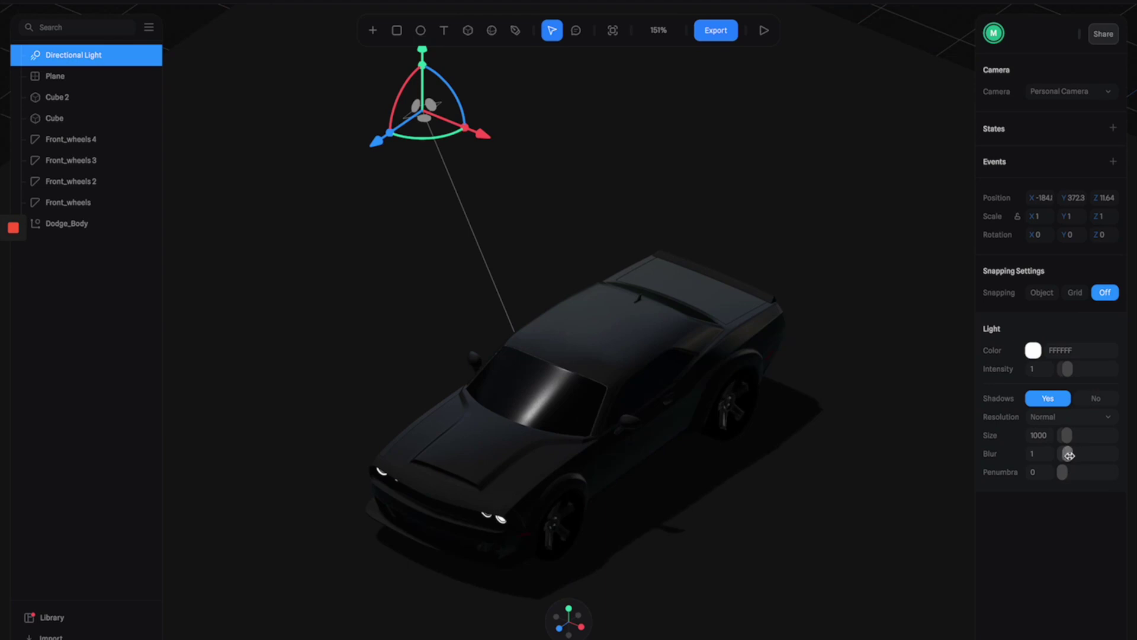
# Soften the directional light's shadow by raising its penumbra to about 5.88
pyautogui.moveTo(1073, 478); pyautogui.dragTo(1095, 477)
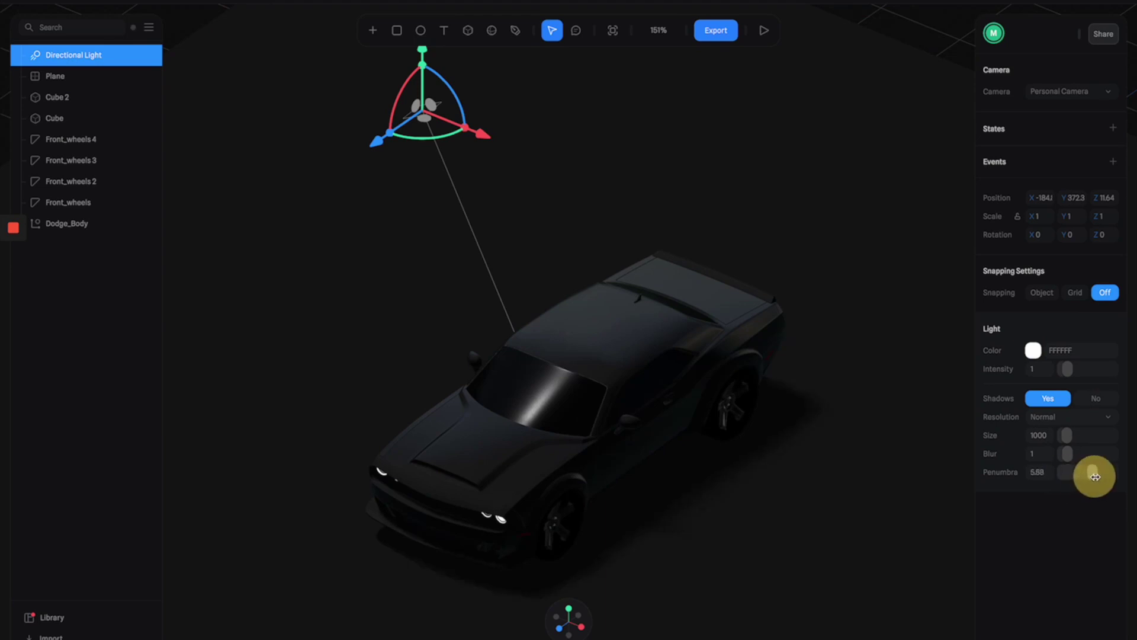
pyautogui.moveTo(824, 409)
pyautogui.mouseDown()
pyautogui.moveTo(810, 389)
pyautogui.moveTo(828, 393)
pyautogui.mouseUp()
pyautogui.click(865, 203)
pyautogui.scroll(3, 774, 363)
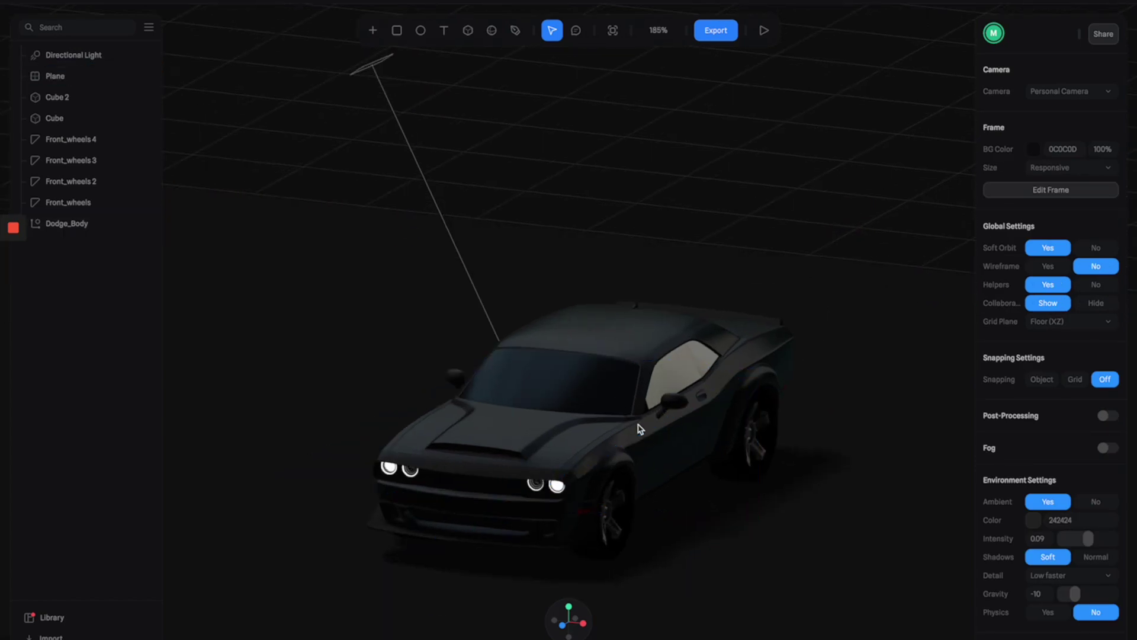
# Add a spot light, raise it above the floor and turn its shadows off
pyautogui.click(368, 34)
pyautogui.scroll(-5, 433, 207)
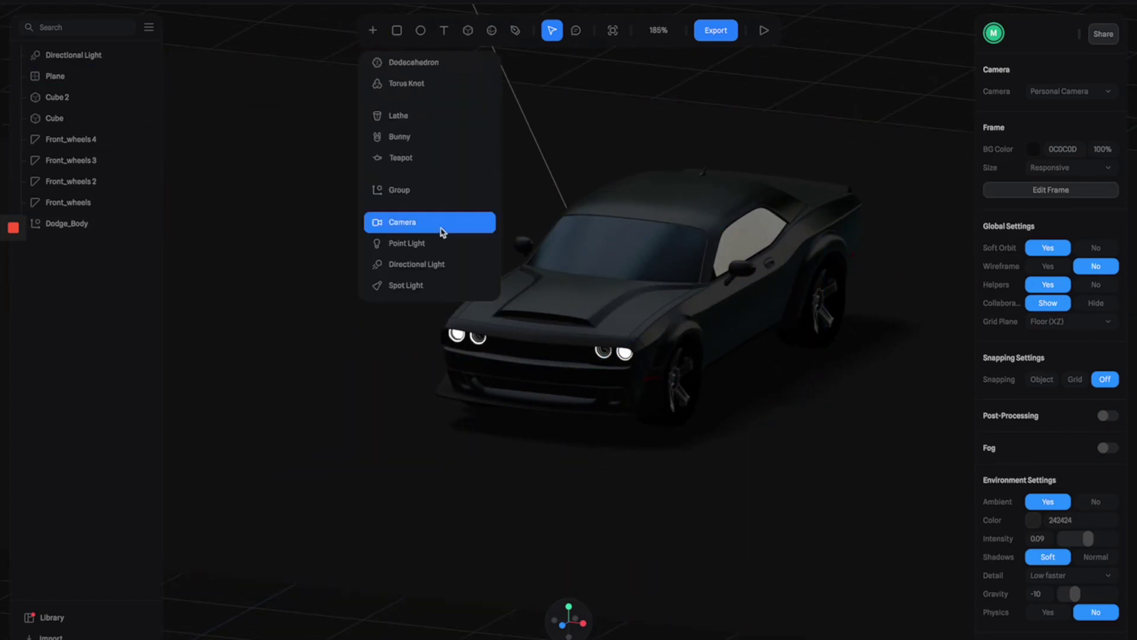
pyautogui.click(432, 286)
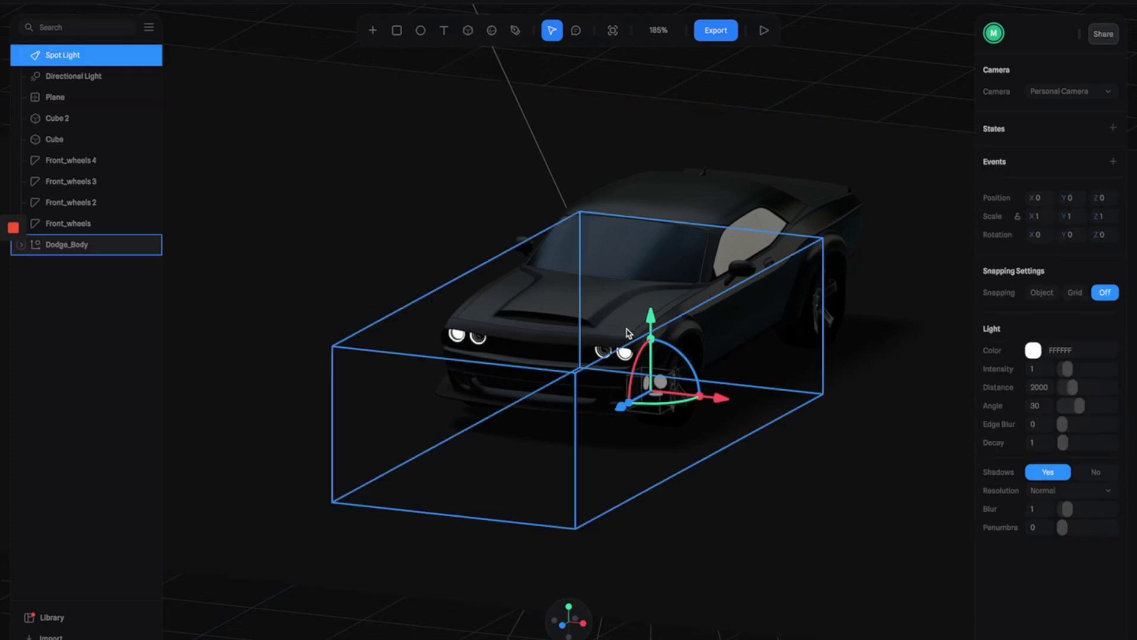
pyautogui.moveTo(656, 304); pyautogui.dragTo(683, 150)
pyautogui.scroll(-8, 709, 169)
pyautogui.moveTo(583, 236); pyautogui.dragTo(596, 193)
pyautogui.moveTo(574, 284); pyautogui.dragTo(711, 439)
pyautogui.scroll(8, 841, 470)
pyautogui.scroll(-2, 841, 470)
pyautogui.click(1096, 474)
# Position the spot light at the car's right headlight, about X -68.4, Y 87.48, Z 237.9, aimed forward with X rotation about -76.5
pyautogui.moveTo(521, 392); pyautogui.dragTo(409, 394)
pyautogui.keyDown('alt'); pyautogui.moveTo(474, 462); pyautogui.dragTo(691, 429); pyautogui.keyUp('alt')
pyautogui.moveTo(815, 409); pyautogui.dragTo(731, 316)
pyautogui.keyDown('alt'); pyautogui.moveTo(663, 367); pyautogui.dragTo(823, 237); pyautogui.keyUp('alt')
pyautogui.moveTo(897, 95); pyautogui.dragTo(875, 138)
pyautogui.moveTo(841, 145); pyautogui.dragTo(823, 148)
pyautogui.moveTo(770, 181); pyautogui.dragTo(563, 203)
pyautogui.click(567, 609)
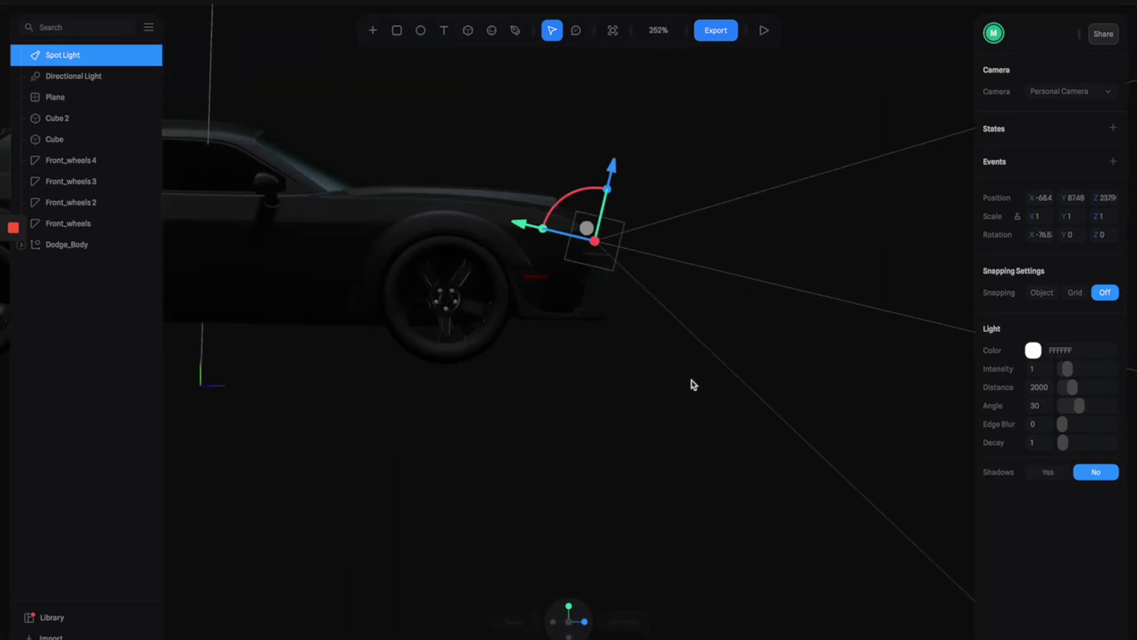
# Lower the spot light to about Y 83.4, Z 216.5, and set intensity 5.32, angle 19, edge blur 0.4 and decay 3
pyautogui.keyDown('alt'); pyautogui.moveTo(691, 383); pyautogui.dragTo(549, 358); pyautogui.keyUp('alt')
pyautogui.scroll(3, 549, 358)
pyautogui.moveTo(1069, 369); pyautogui.dragTo(1083, 365)
pyautogui.click(508, 148)
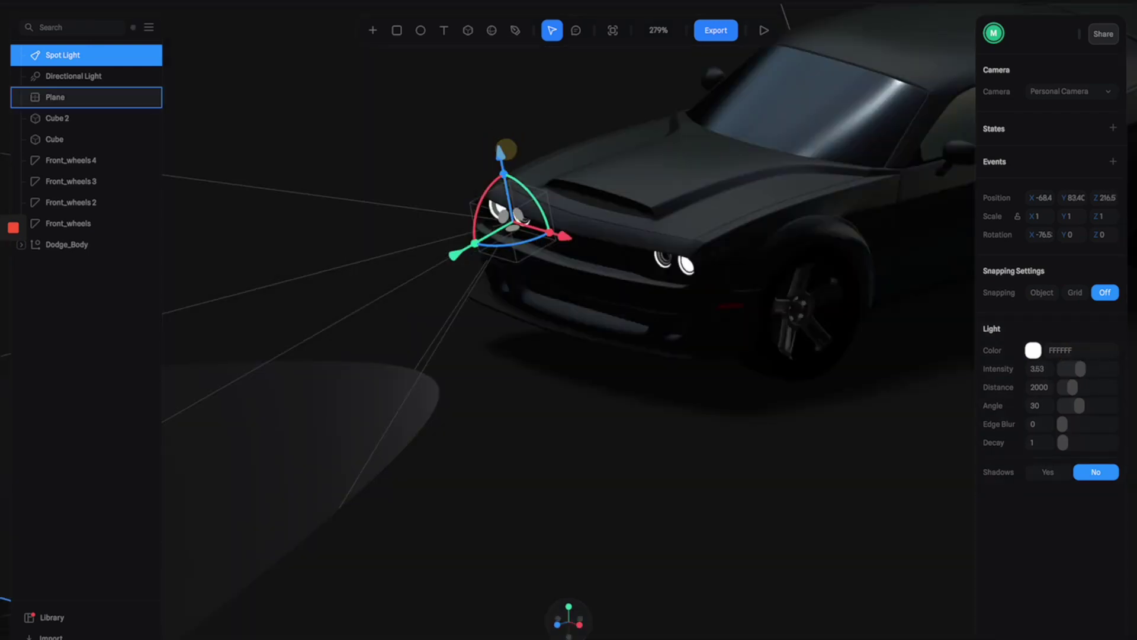
pyautogui.moveTo(1060, 428); pyautogui.dragTo(1082, 426)
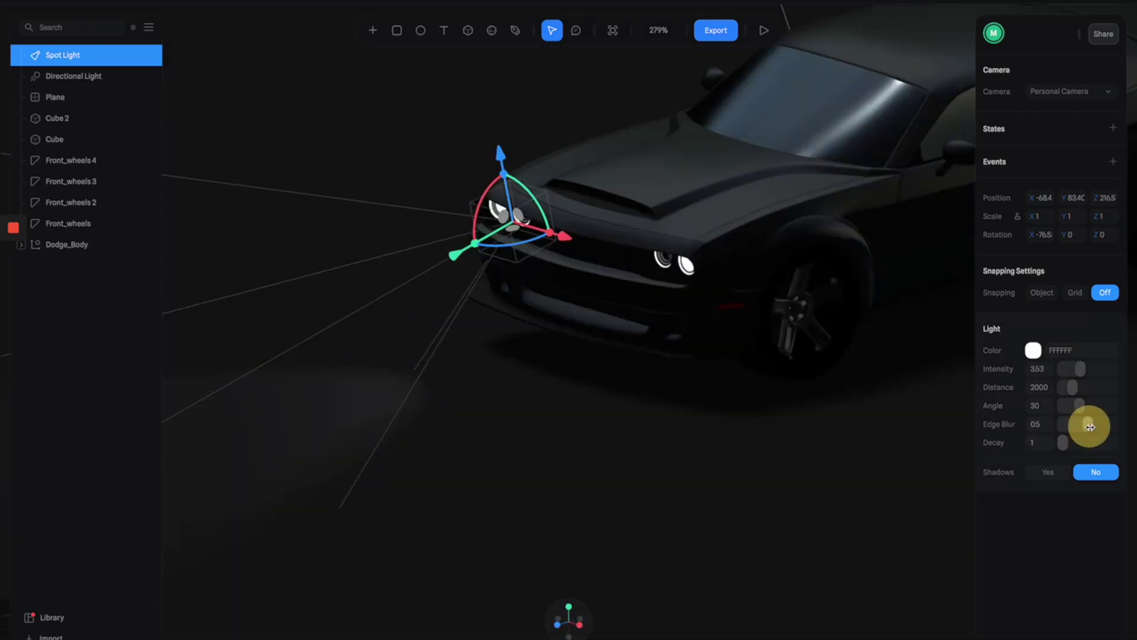
pyautogui.moveTo(683, 376); pyautogui.dragTo(629, 435)
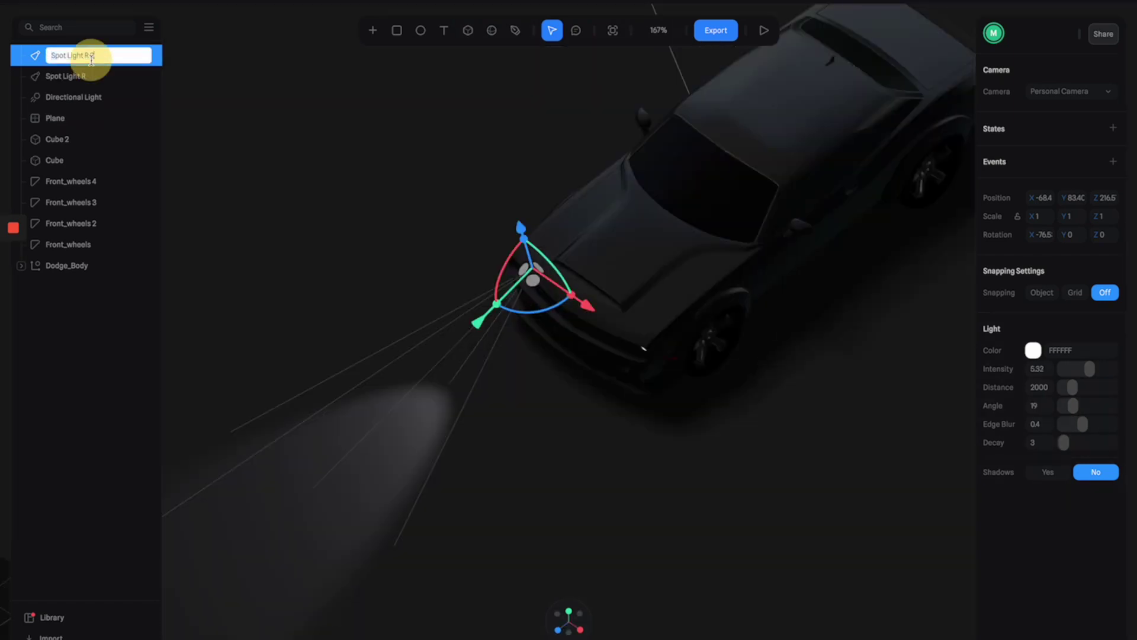
# Rename the duplicated spot light Spot Light L and move it across to the left headlight at about X 68.52
pyautogui.moveTo(87, 55); pyautogui.dragTo(119, 55)
pyautogui.press('Return')
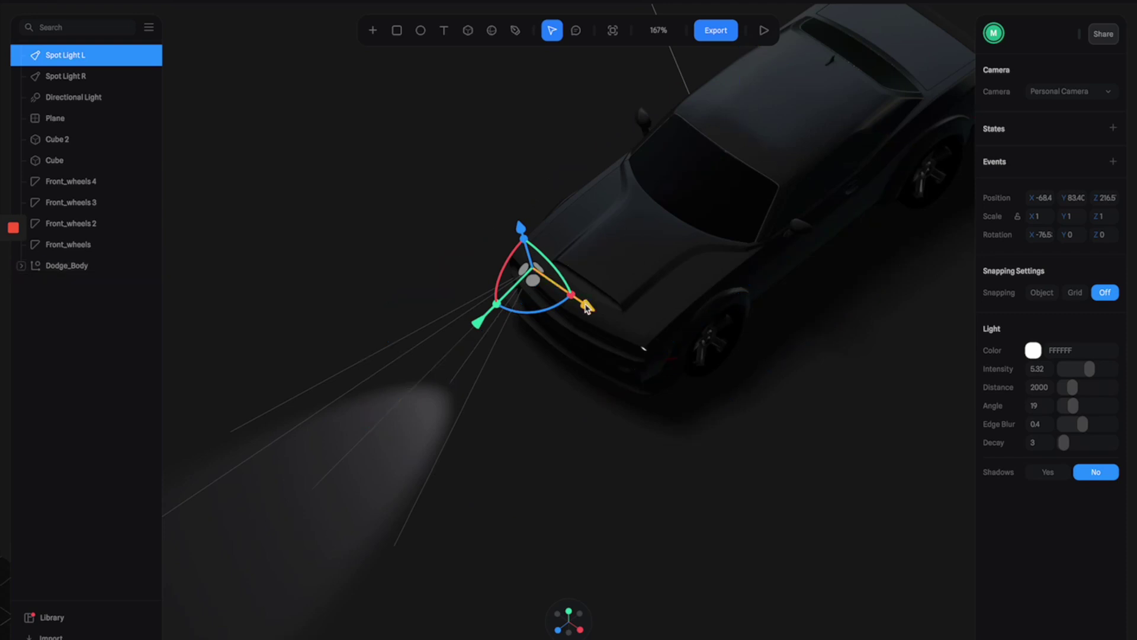
pyautogui.moveTo(589, 305); pyautogui.dragTo(685, 398)
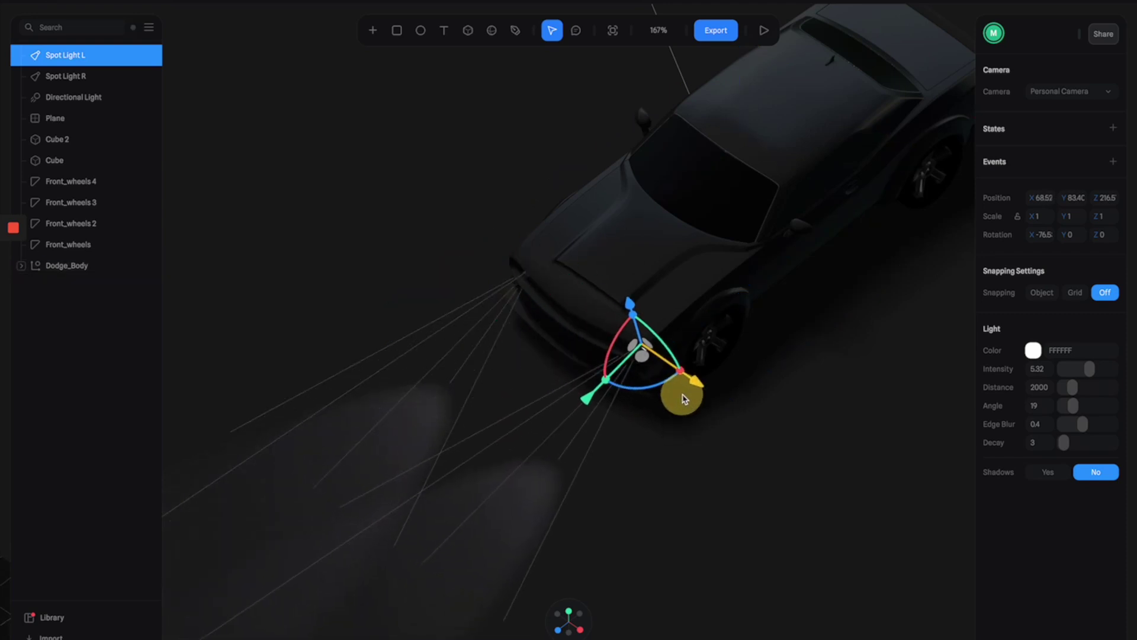
pyautogui.click(882, 453)
# Add a point light and move it in front of the right headlight, about Y 95.54 and Z 268.5
pyautogui.keyDown('alt'); pyautogui.moveTo(810, 437); pyautogui.dragTo(832, 419); pyautogui.keyUp('alt')
pyautogui.moveTo(829, 417)
pyautogui.mouseDown(button='right')
pyautogui.moveTo(802, 414)
pyautogui.moveTo(790, 442)
pyautogui.moveTo(801, 462)
pyautogui.moveTo(830, 437)
pyautogui.moveTo(834, 414)
pyautogui.mouseUp(button='right')
pyautogui.keyDown('alt'); pyautogui.moveTo(834, 411); pyautogui.dragTo(828, 417); pyautogui.keyUp('alt')
pyautogui.keyDown('alt'); pyautogui.moveTo(832, 306); pyautogui.dragTo(827, 326); pyautogui.keyUp('alt')
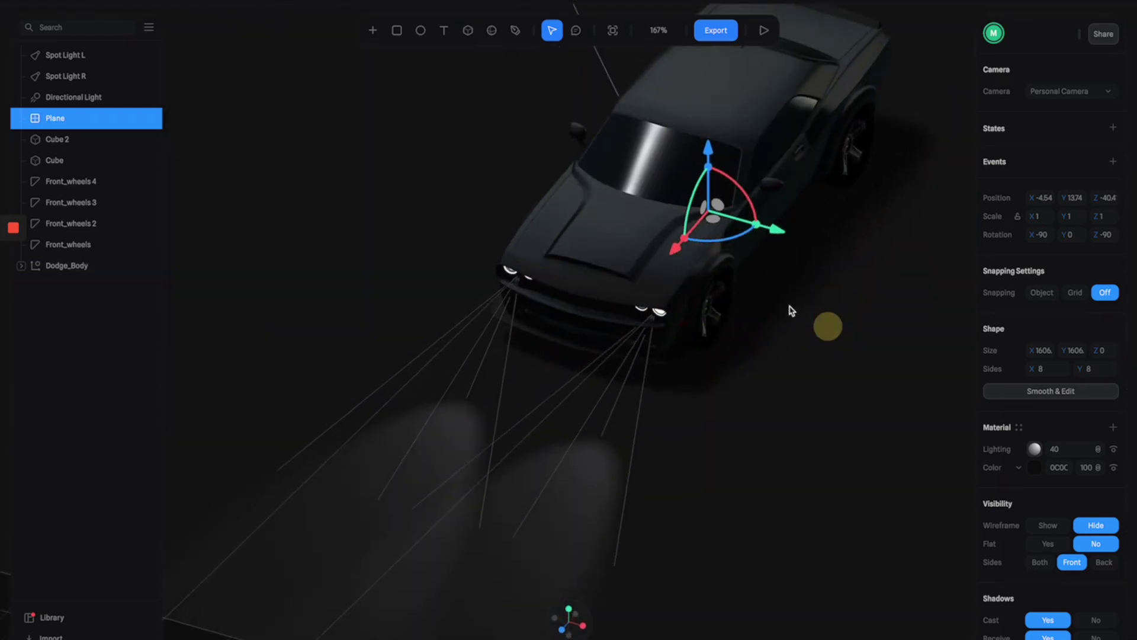
pyautogui.scroll(5, 802, 312)
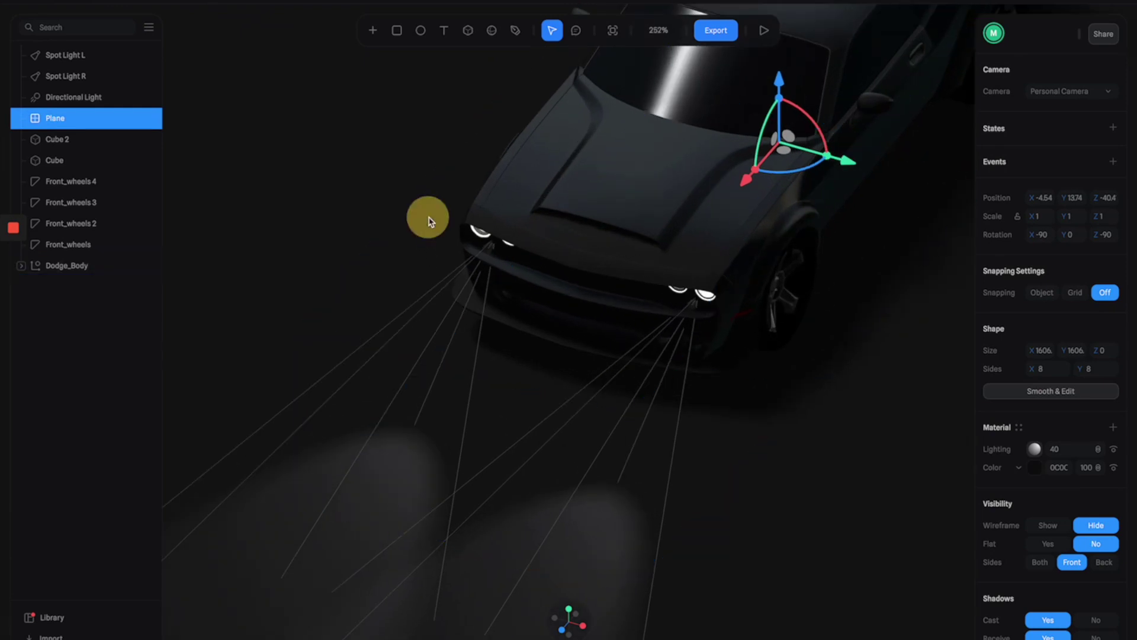
pyautogui.click(373, 31)
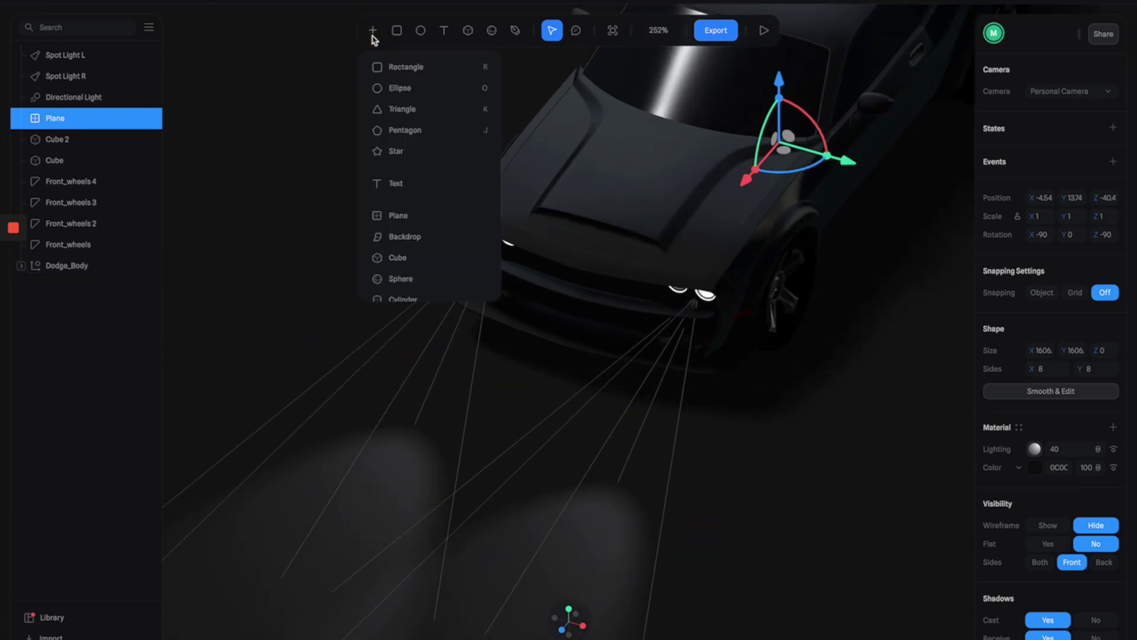
pyautogui.scroll(-5, 445, 181)
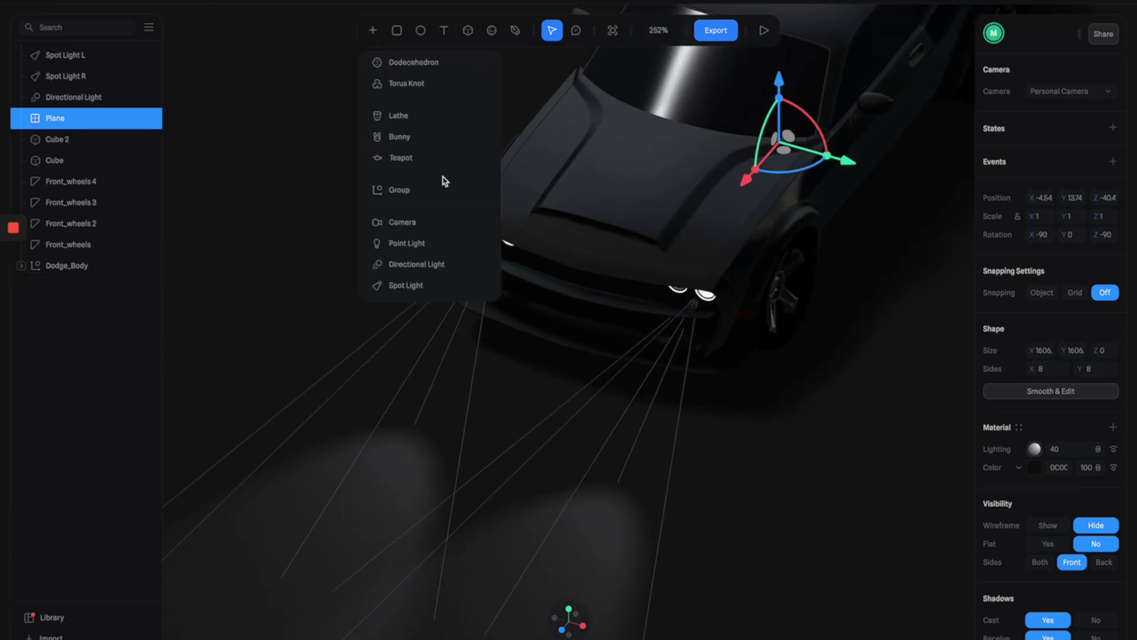
pyautogui.click(417, 243)
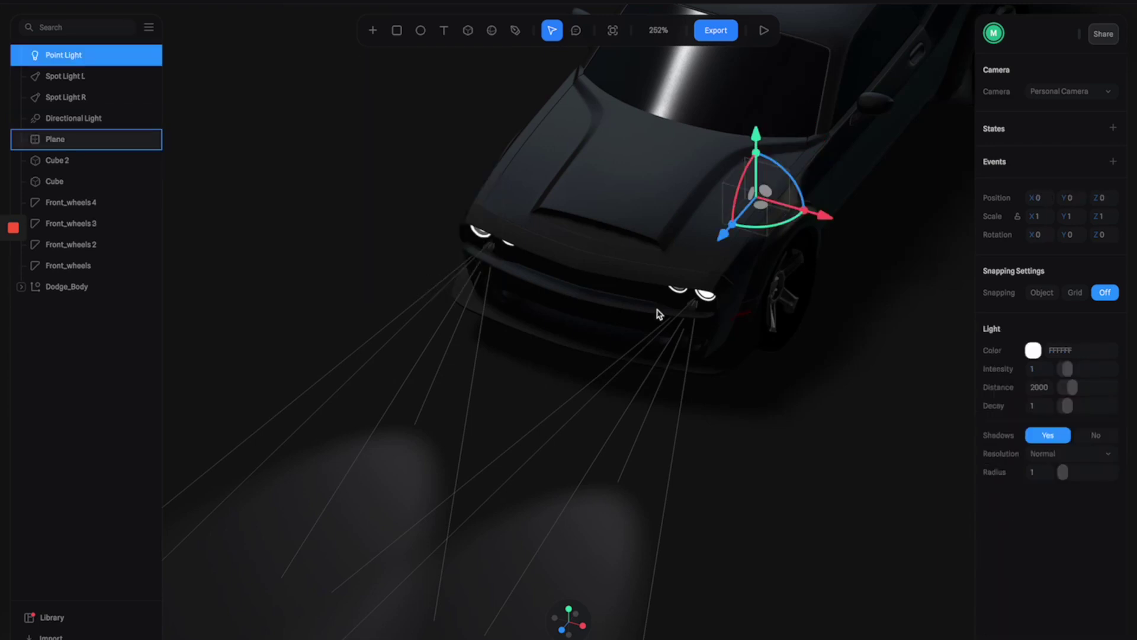
pyautogui.moveTo(726, 239); pyautogui.dragTo(508, 380)
pyautogui.moveTo(439, 324); pyautogui.dragTo(427, 201)
pyautogui.scroll(3, 503, 183)
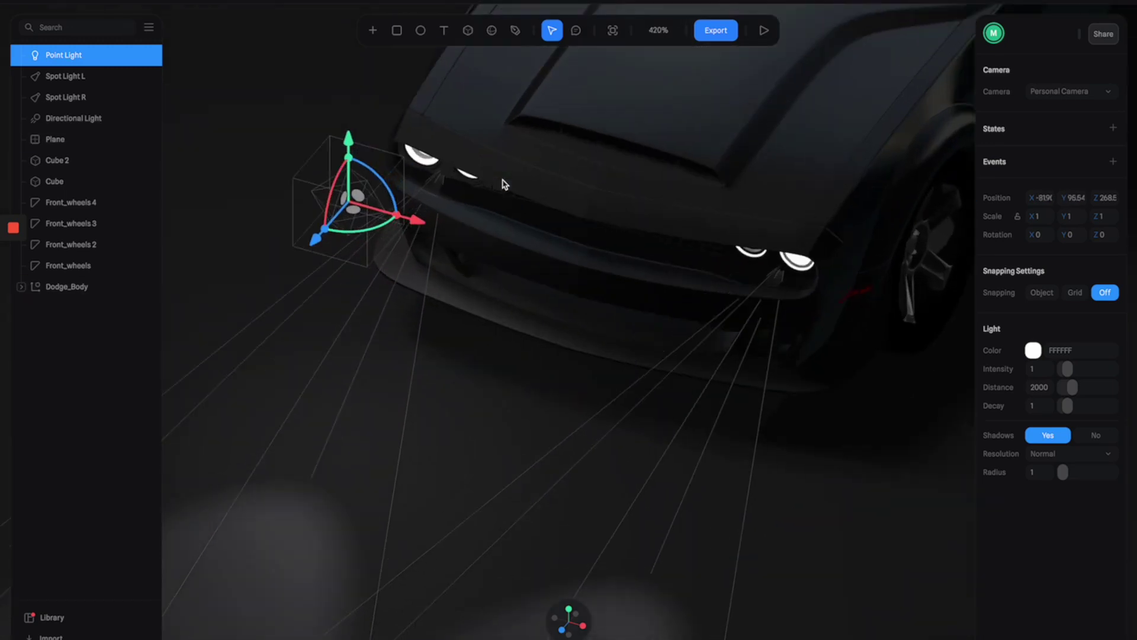
# Turn off the point light's shadows and move it into the right headlight at about X -71.2, Y 89.50, Z 227.3
pyautogui.scroll(3, 629, 348)
pyautogui.scroll(2, 640, 355)
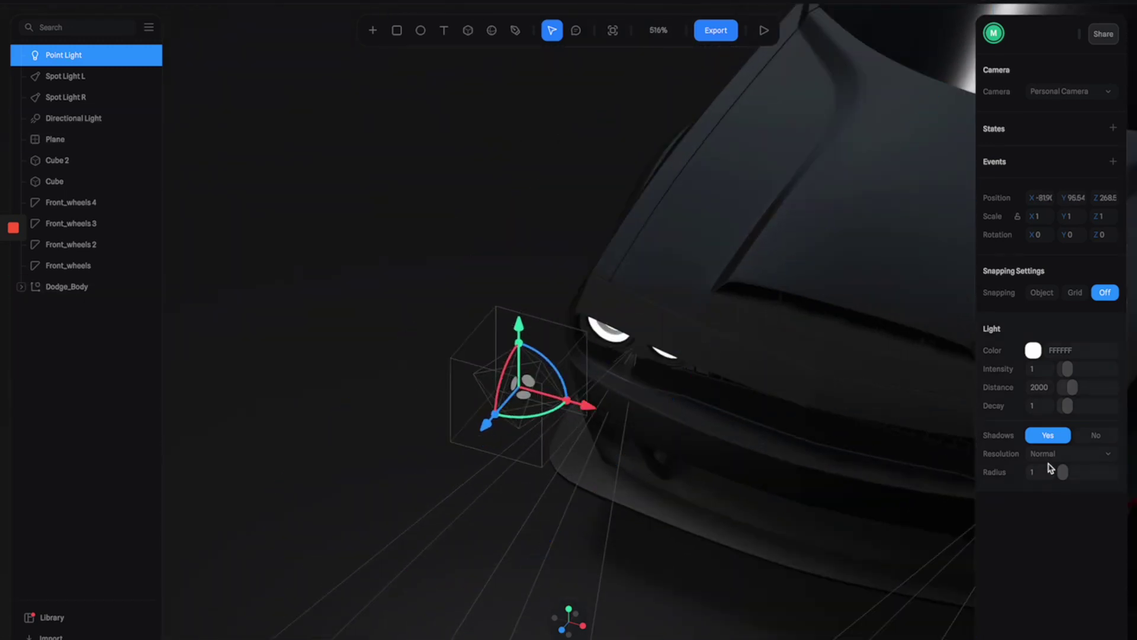
pyautogui.click(1092, 437)
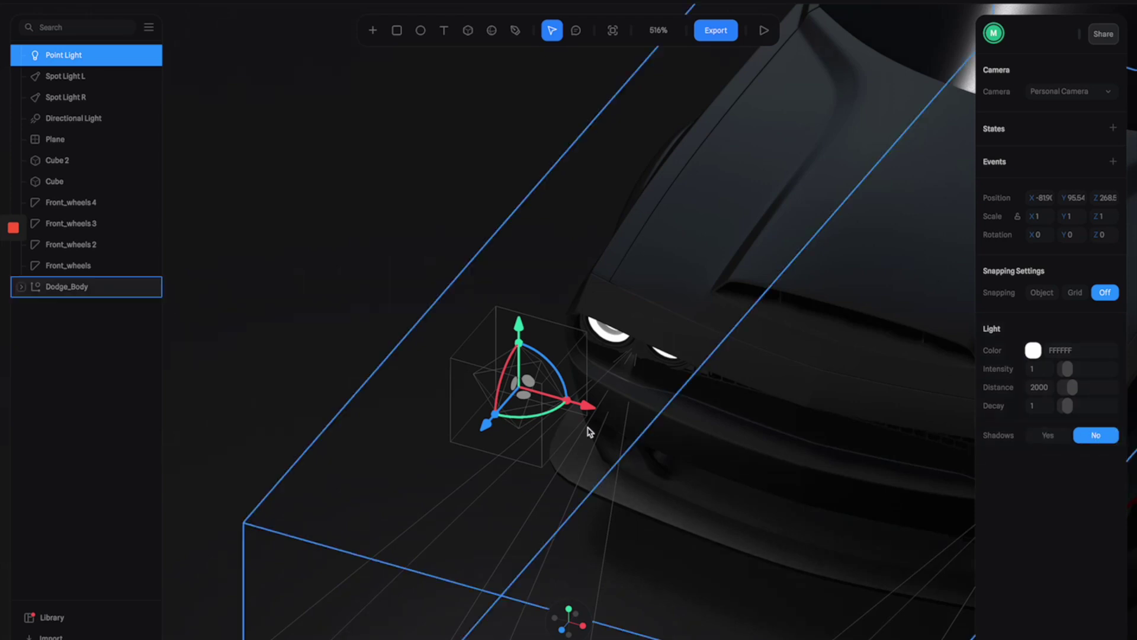
pyautogui.moveTo(668, 427); pyautogui.dragTo(501, 343, button='middle')
pyautogui.scroll(1, 498, 345)
pyautogui.keyDown('alt'); pyautogui.moveTo(481, 355); pyautogui.dragTo(466, 348); pyautogui.keyUp('alt')
pyautogui.moveTo(351, 201); pyautogui.dragTo(375, 201)
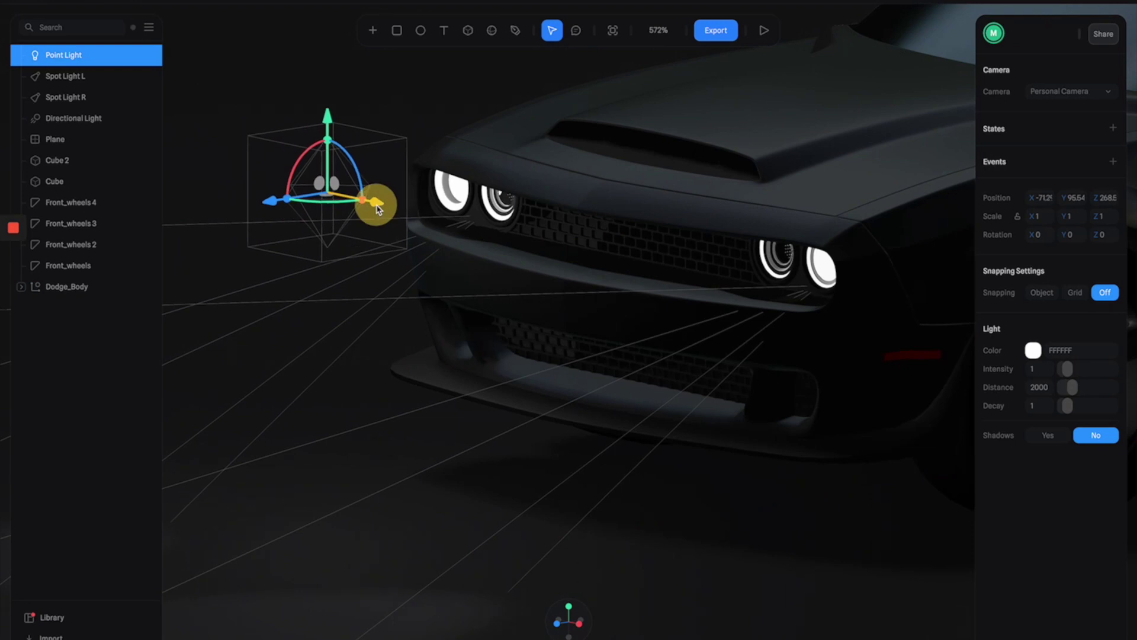
pyautogui.moveTo(269, 194); pyautogui.dragTo(386, 190)
pyautogui.moveTo(450, 135); pyautogui.dragTo(452, 122)
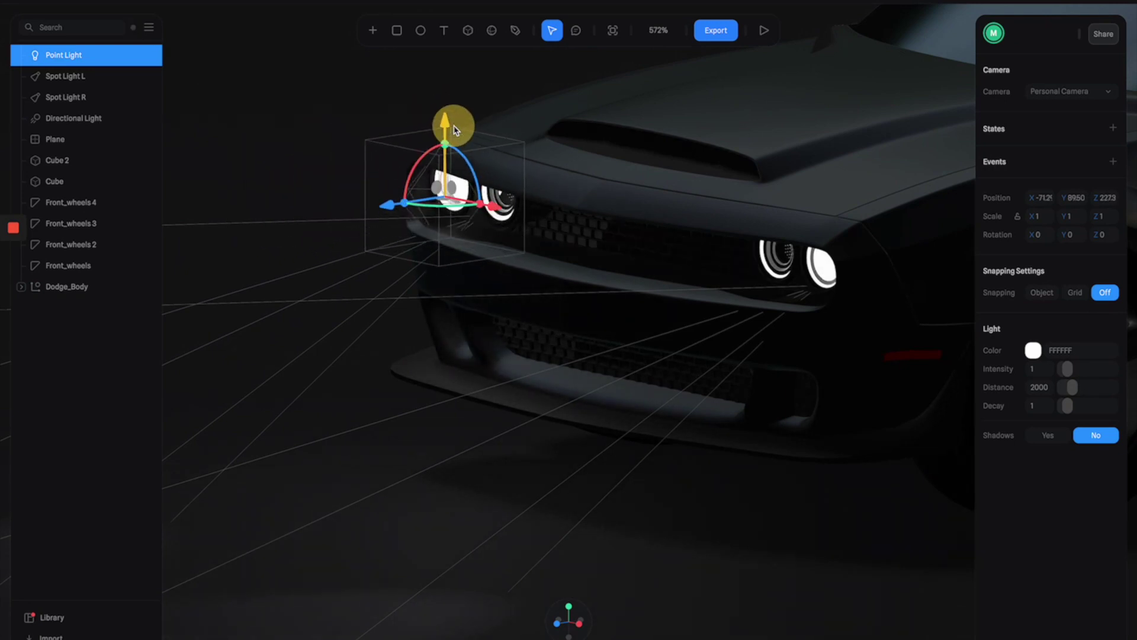
pyautogui.moveTo(604, 280); pyautogui.dragTo(619, 298, button='right')
# Set the headlight point light's intensity to 4.95, distance to 552 and decay to 10, and rename it Headline R
pyautogui.moveTo(1067, 368); pyautogui.dragTo(1087, 373)
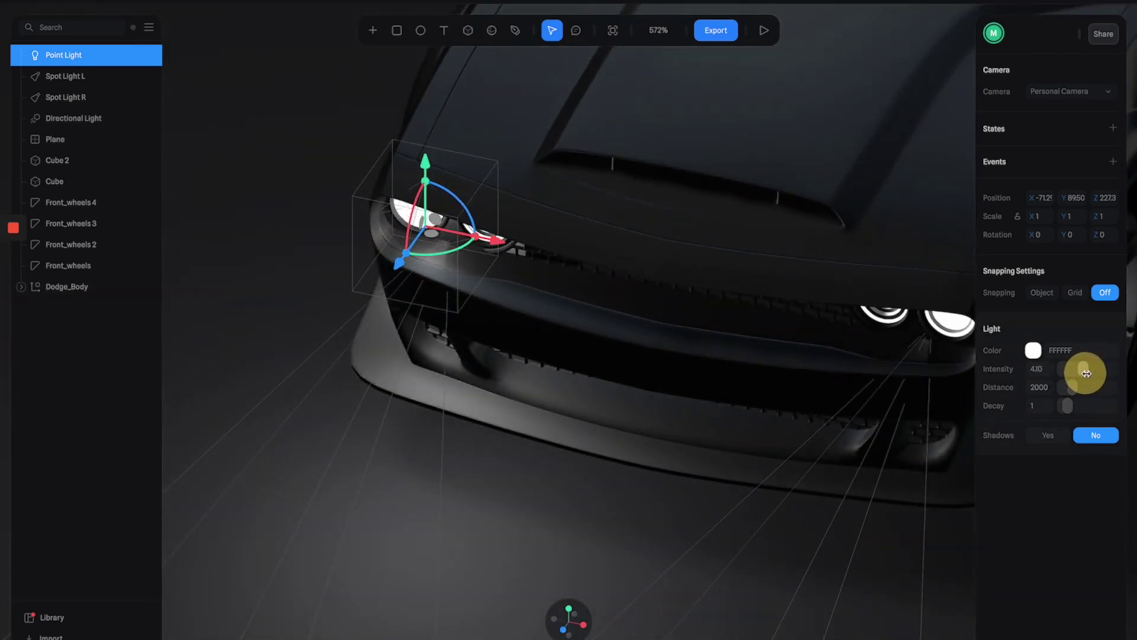
pyautogui.scroll(-5, 391, 483)
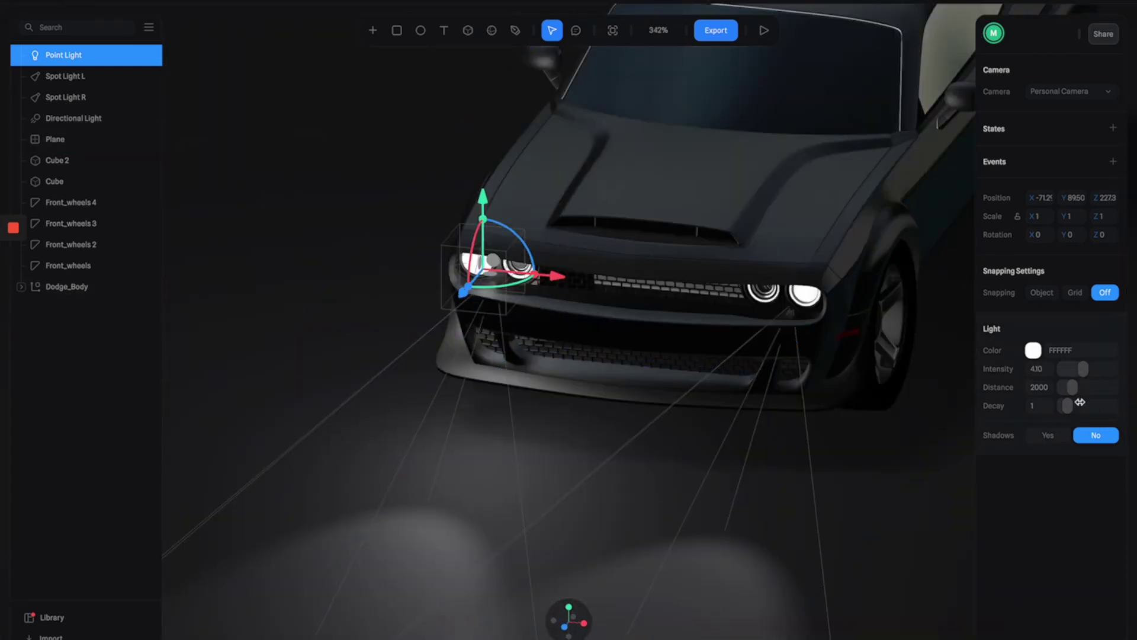
pyautogui.moveTo(1078, 388)
pyautogui.mouseDown()
pyautogui.moveTo(1087, 388)
pyautogui.moveTo(1069, 389)
pyautogui.moveTo(1061, 406)
pyautogui.moveTo(1083, 407)
pyautogui.mouseUp()
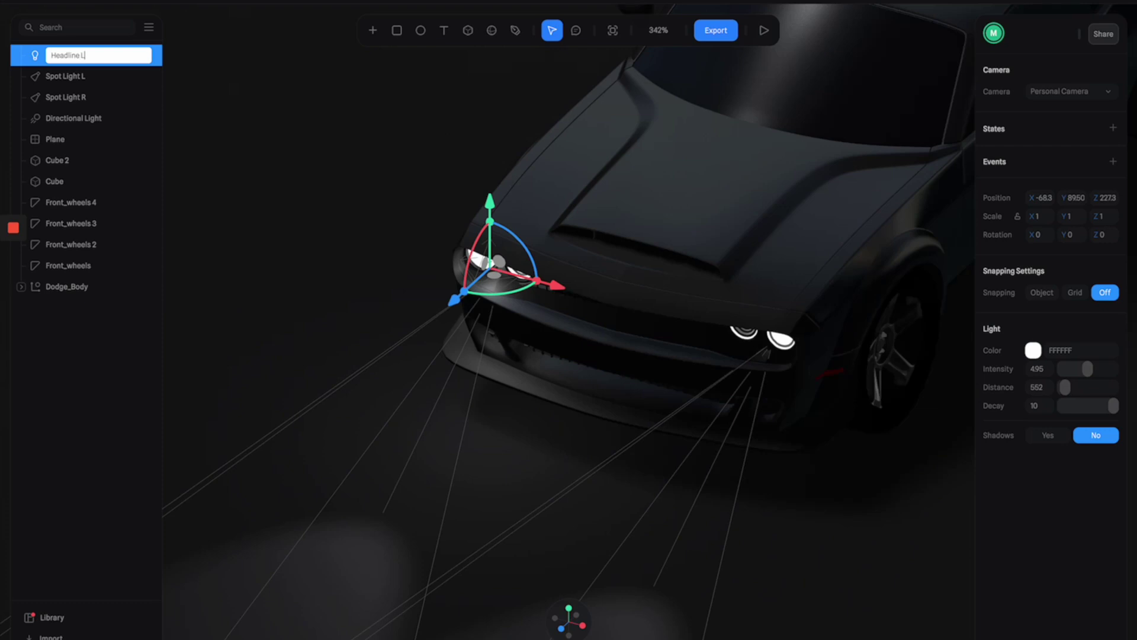
pyautogui.press('Return')
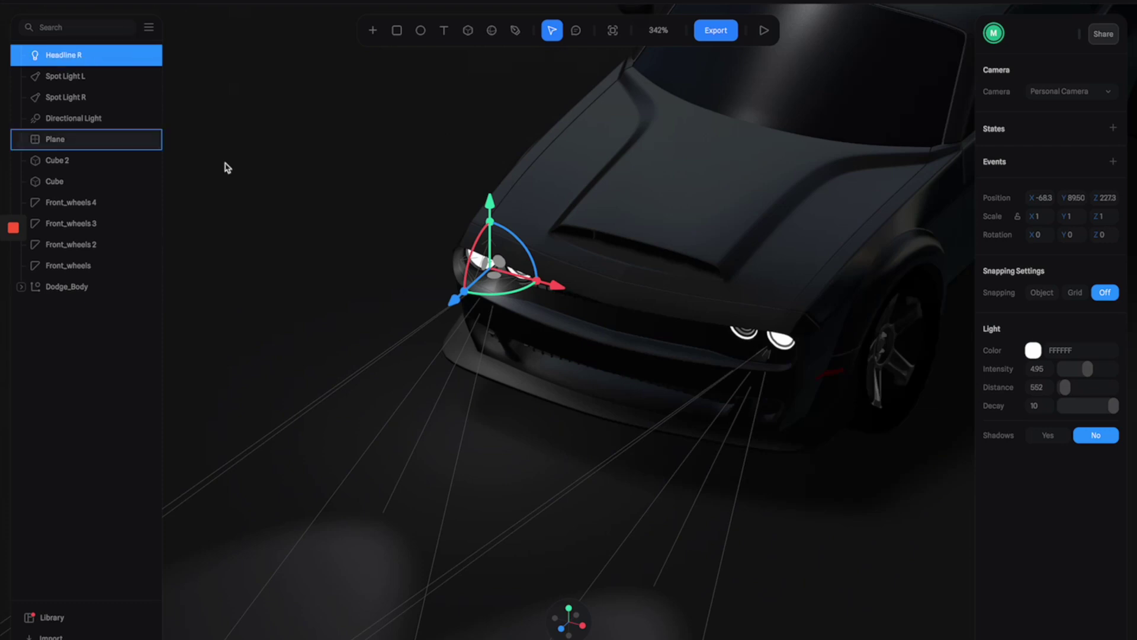
# Duplicate Headline R into the left headlight at about X 69.59 and name the copy Headline L
pyautogui.hotkey('ctrl', 'd')
pyautogui.moveTo(562, 294); pyautogui.dragTo(827, 381)
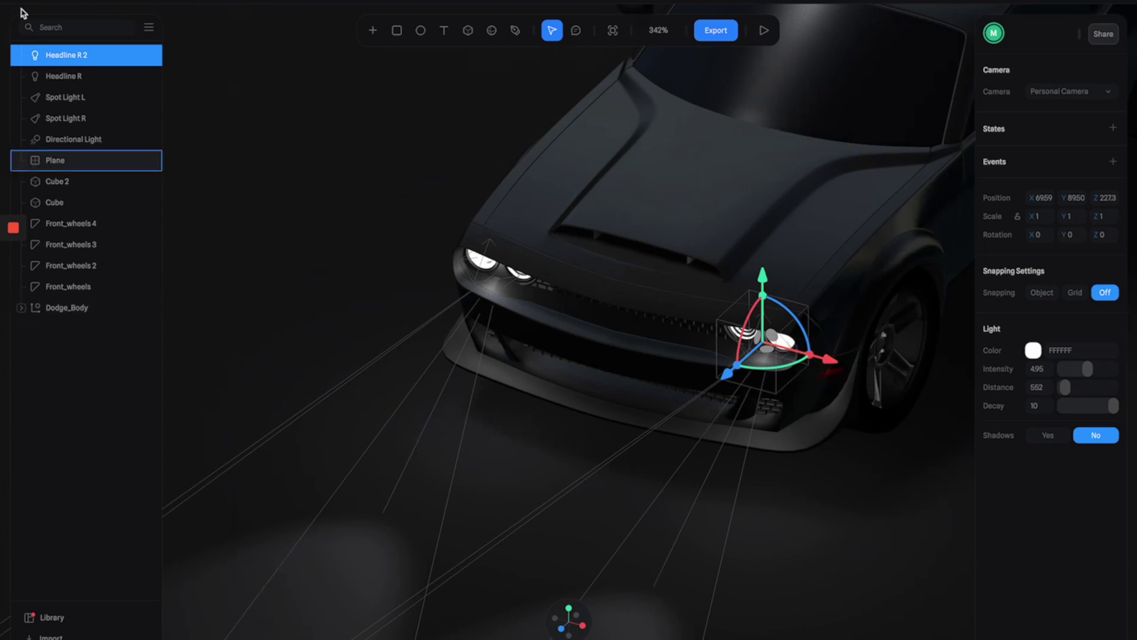
pyautogui.doubleClick(63, 54)
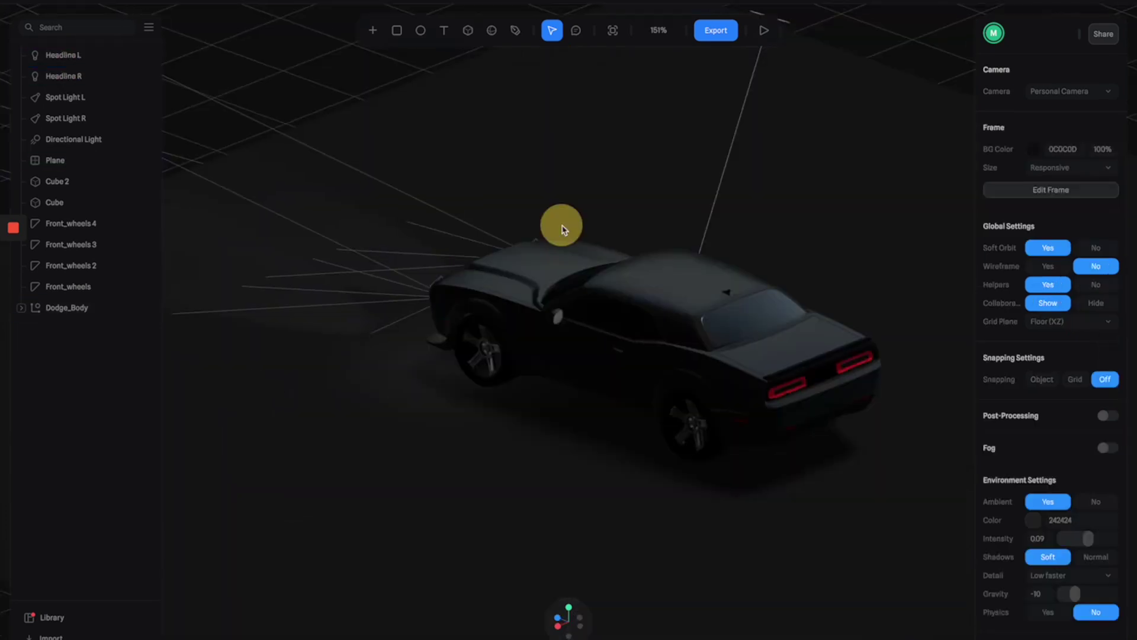
# Add a point light and place it behind the car between the tail lights, about Y 88.09 and Z -219.5
pyautogui.scroll(3, 762, 241)
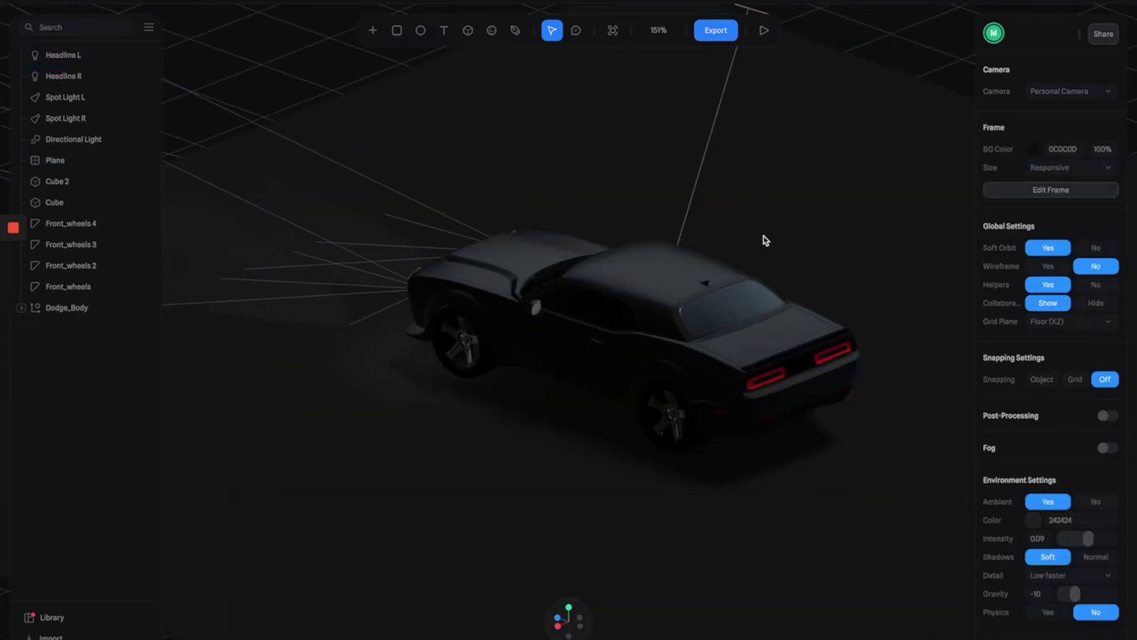
pyautogui.scroll(3, 592, 196)
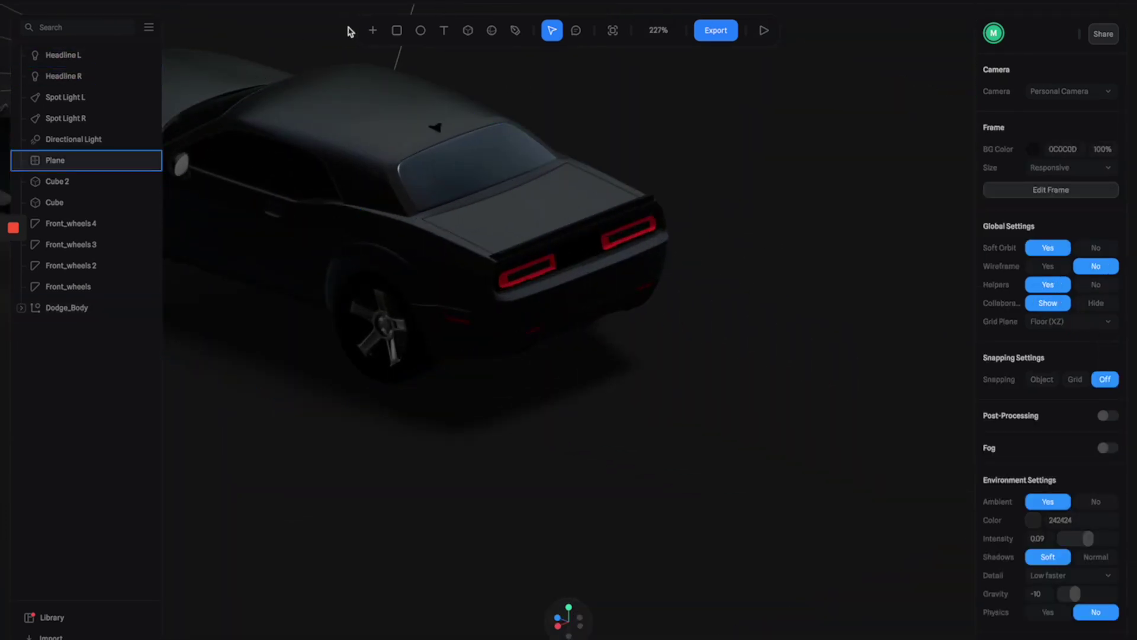
pyautogui.click(395, 25)
pyautogui.click(377, 31)
pyautogui.scroll(-5, 439, 252)
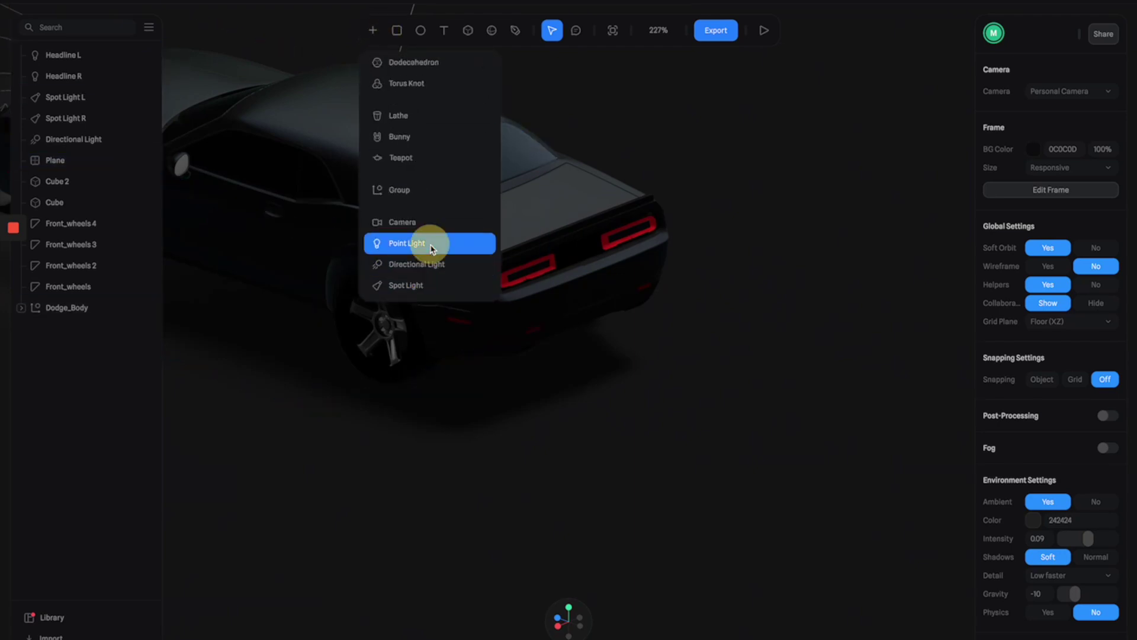
pyautogui.moveTo(393, 336); pyautogui.dragTo(617, 420)
pyautogui.moveTo(561, 334); pyautogui.dragTo(603, 214)
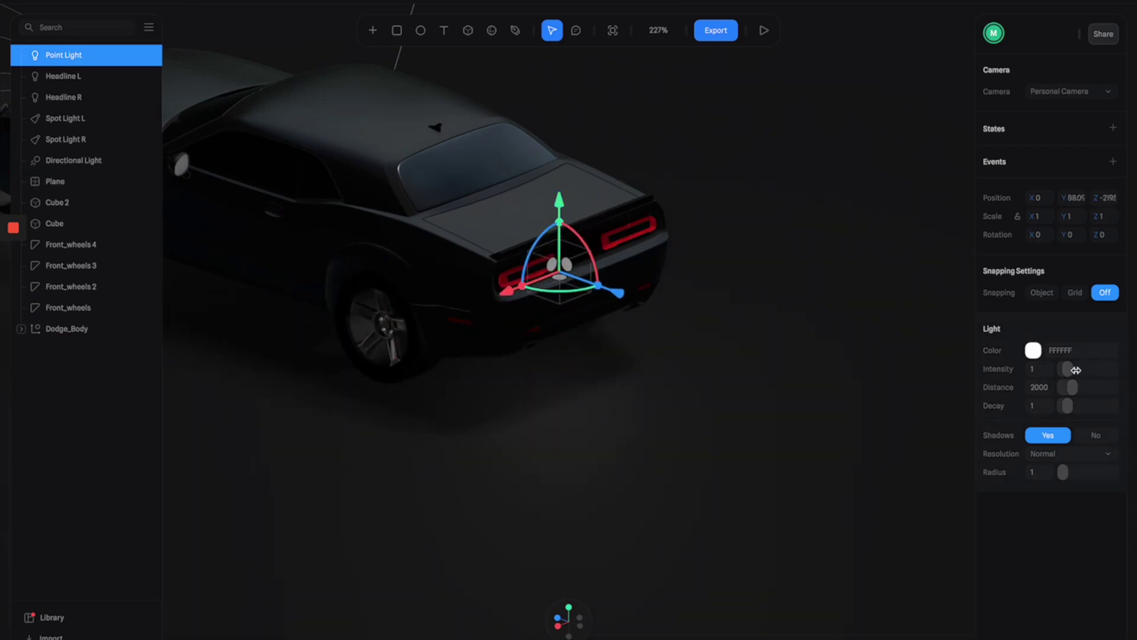
# Set the rear point light's intensity to about 4.81 and its colour to red DF0A0A
pyautogui.moveTo(1079, 368); pyautogui.dragTo(1089, 369)
pyautogui.click(1034, 350)
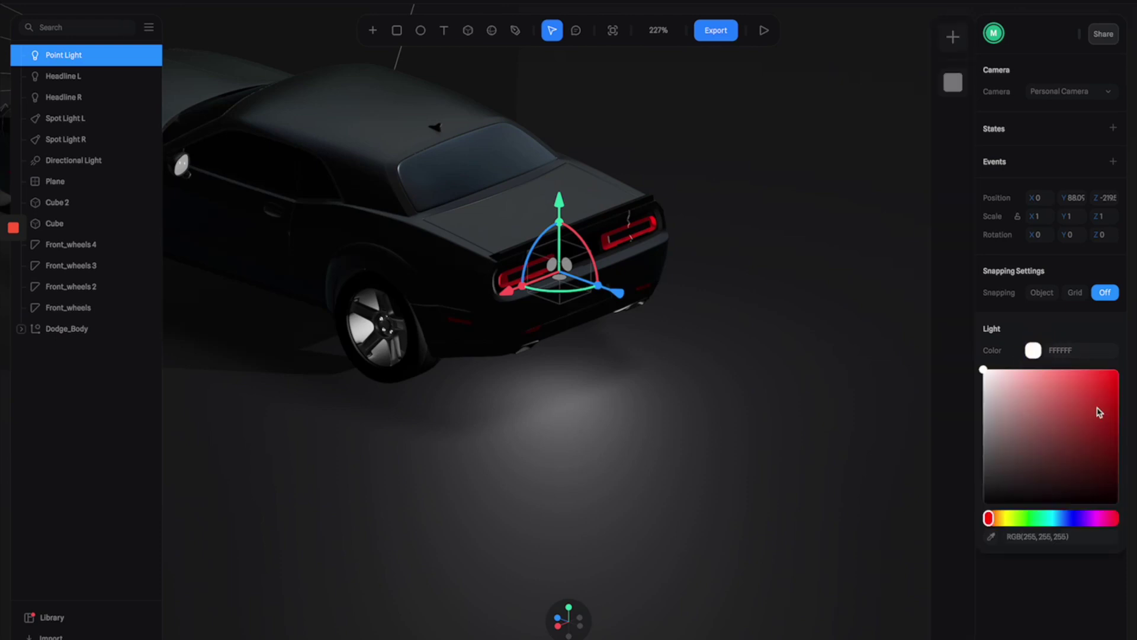
pyautogui.click(1107, 382)
# Move the red point light sideways to the left tail light at about X 39.74
pyautogui.moveTo(853, 408); pyautogui.dragTo(807, 411)
pyautogui.moveTo(415, 319); pyautogui.dragTo(353, 323)
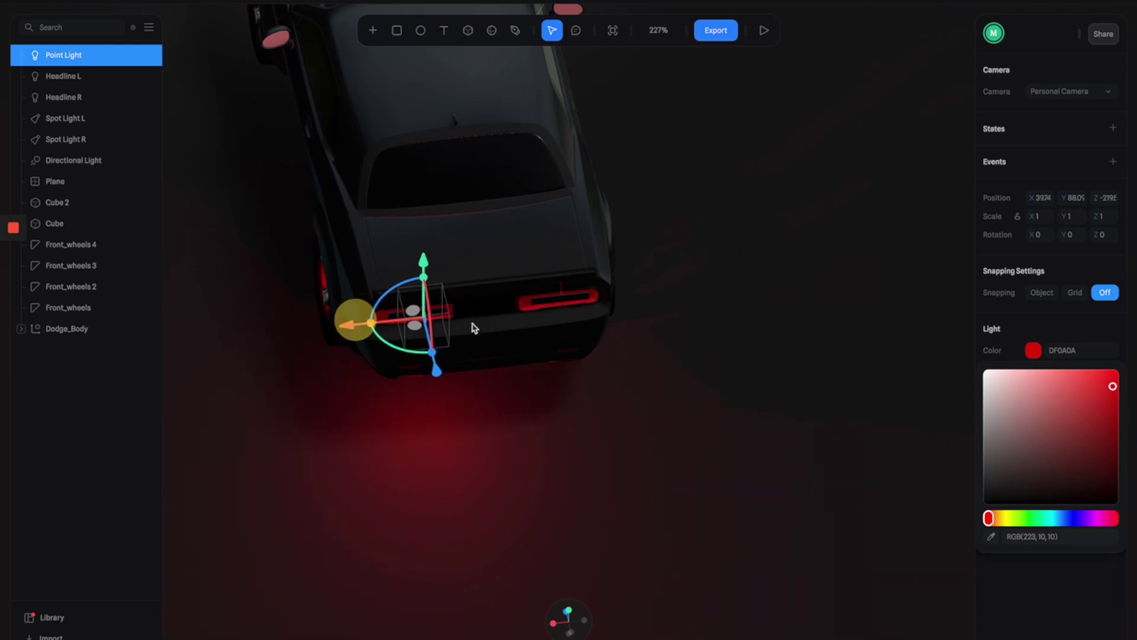
pyautogui.click(1031, 353)
# Set the red light's distance to 1016 and decay to 10, and reposition it to about X 52.64, Y 129.3, Z -303
pyautogui.click(1084, 370)
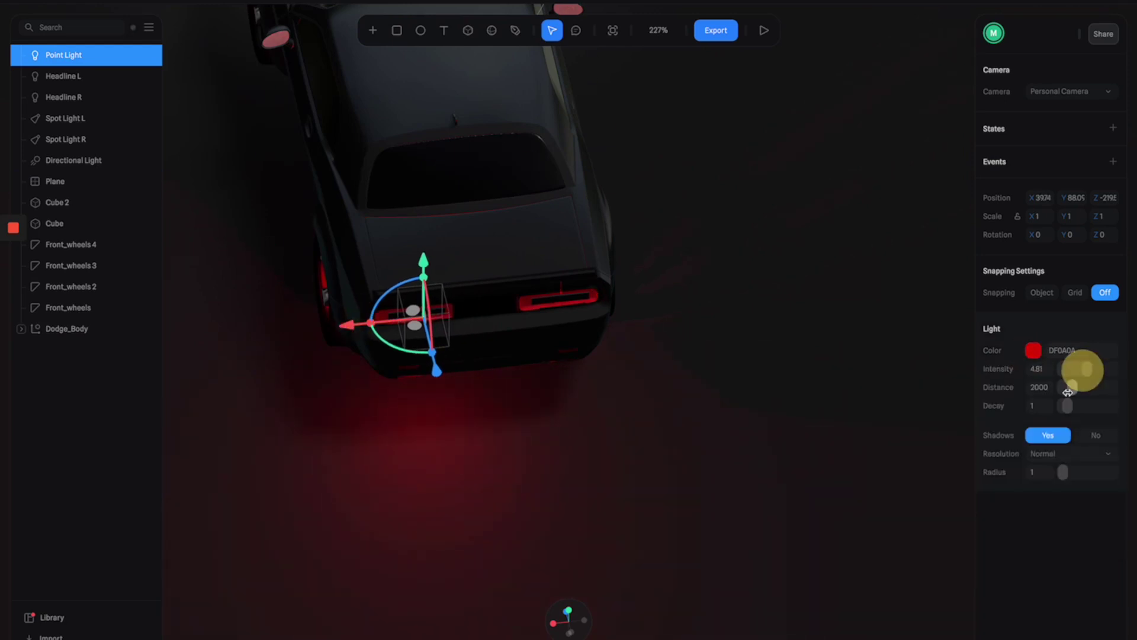
pyautogui.moveTo(1066, 388); pyautogui.dragTo(1068, 387)
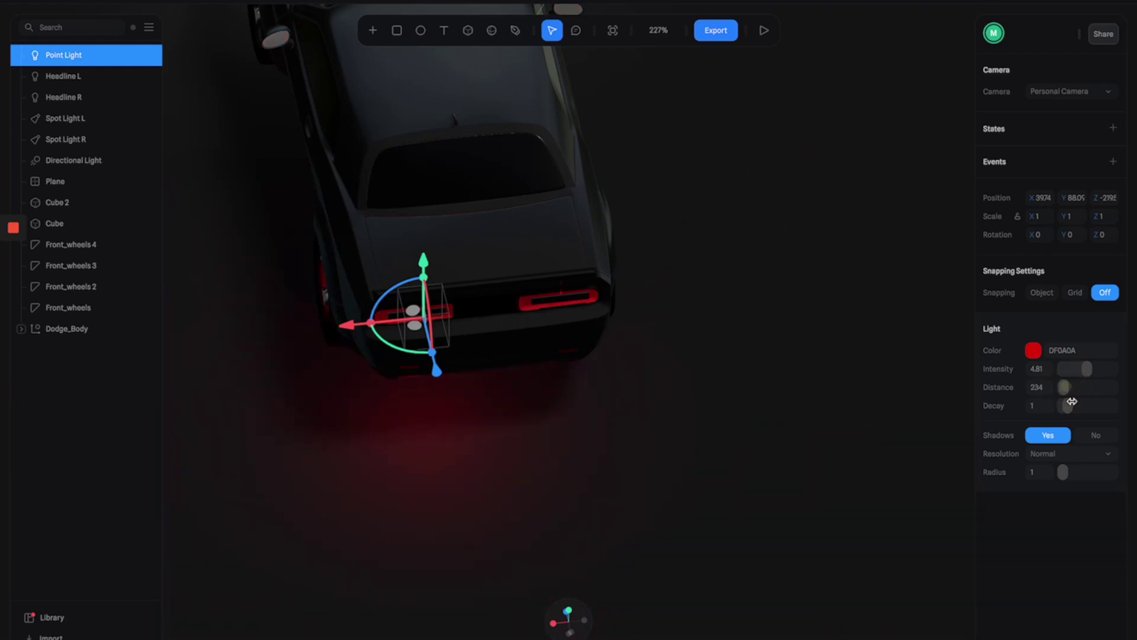
pyautogui.click(1066, 402)
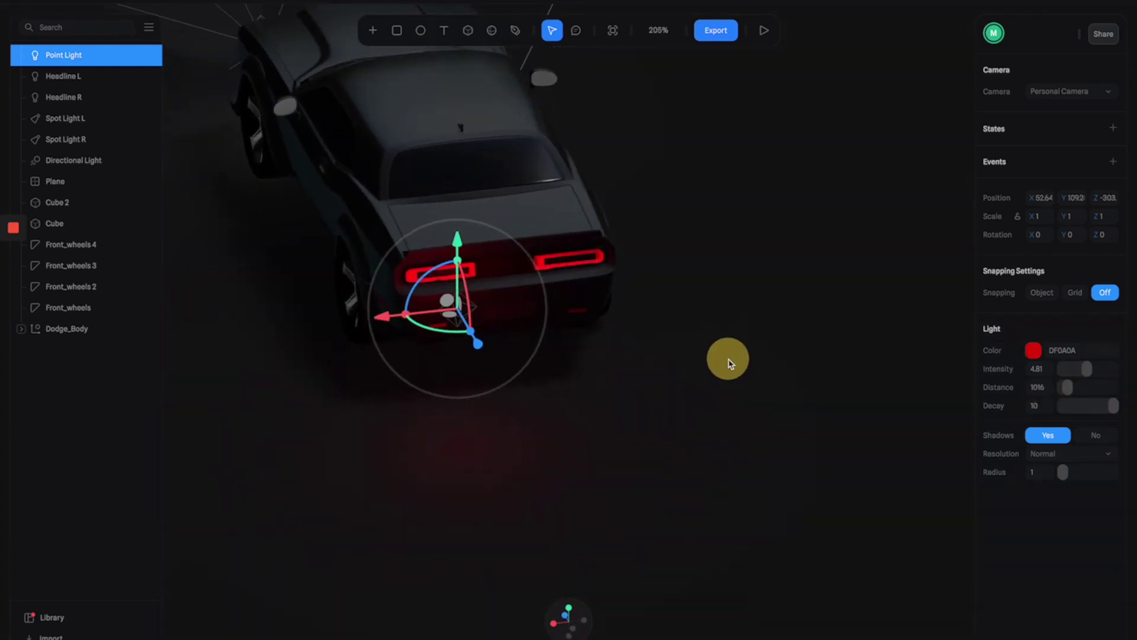
pyautogui.moveTo(466, 246)
pyautogui.mouseDown()
pyautogui.moveTo(463, 268)
pyautogui.moveTo(477, 197)
pyautogui.mouseUp()
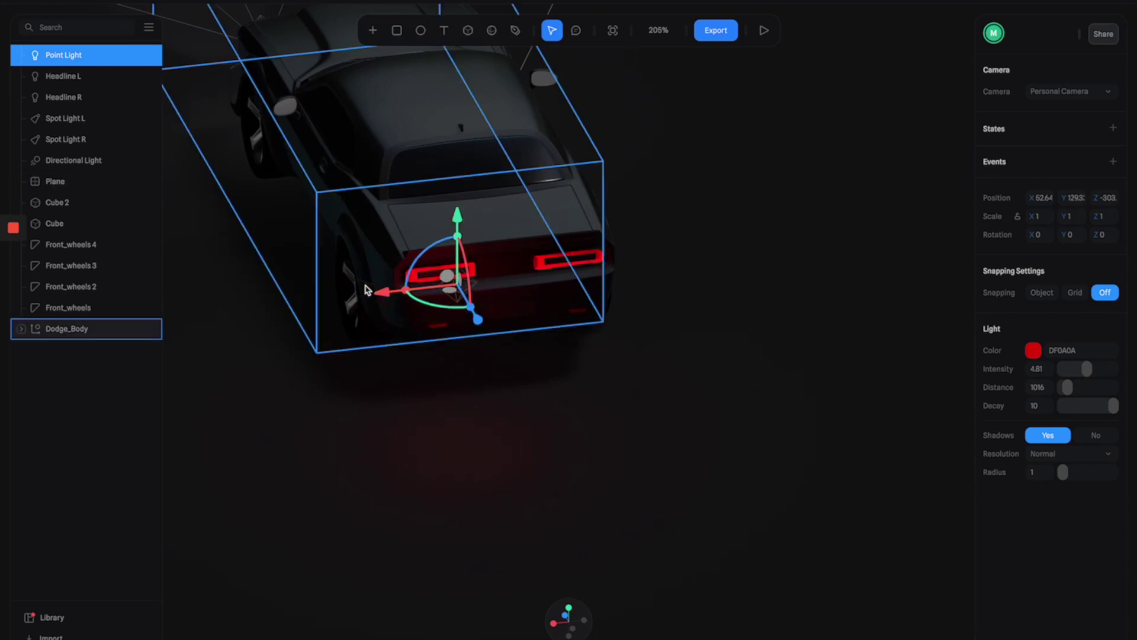
# Duplicate the red tail-light point light and move the copy across to the other tail light, at about X -53
pyautogui.hotkey('ctrl', 'd')
pyautogui.moveTo(389, 296); pyautogui.dragTo(532, 292)
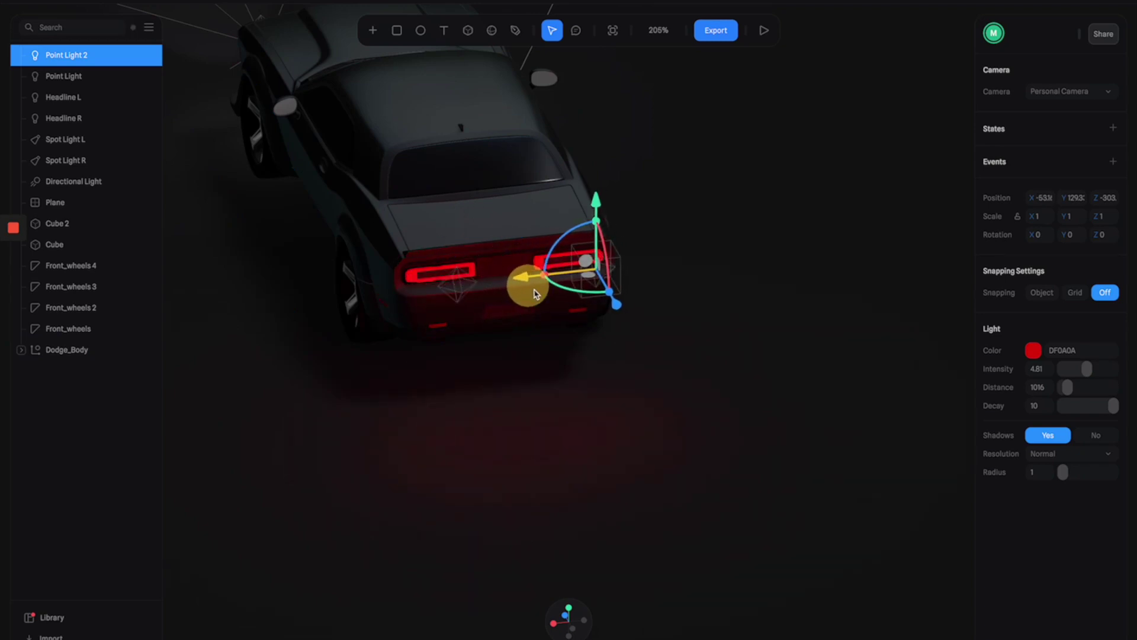
pyautogui.click(686, 307)
# Preview the scene in play mode and examine the headlight and tail-light glow from the car's side
pyautogui.scroll(-3, 667, 325)
pyautogui.moveTo(667, 323)
pyautogui.mouseDown()
pyautogui.moveTo(634, 309)
pyautogui.moveTo(686, 309)
pyautogui.mouseUp()
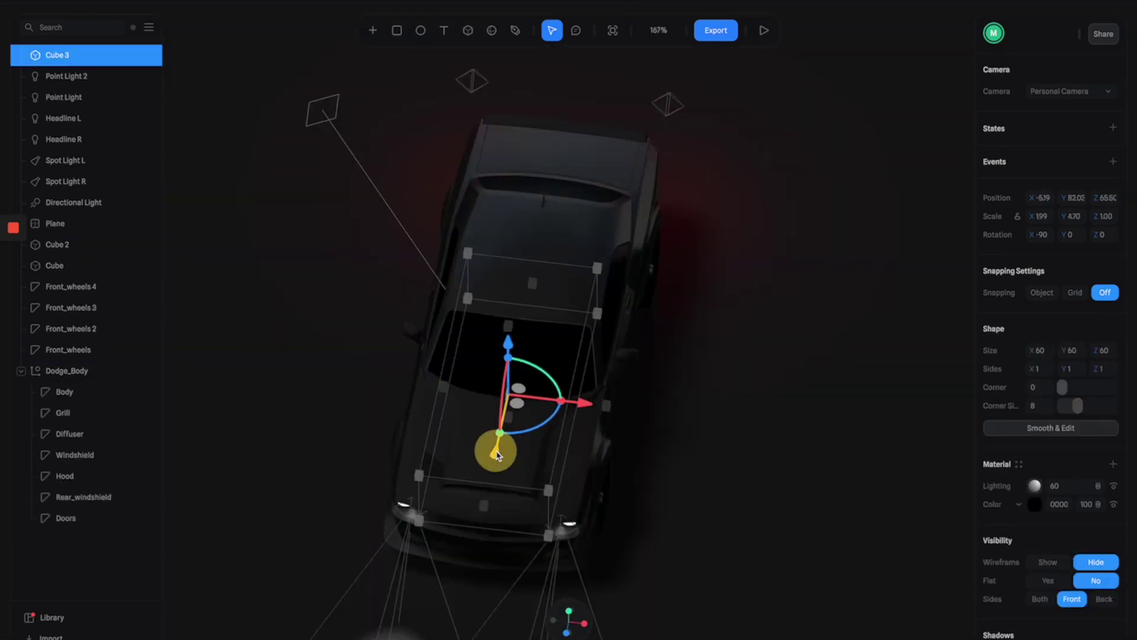
pyautogui.click(764, 30)
pyautogui.moveTo(740, 370); pyautogui.dragTo(705, 340)
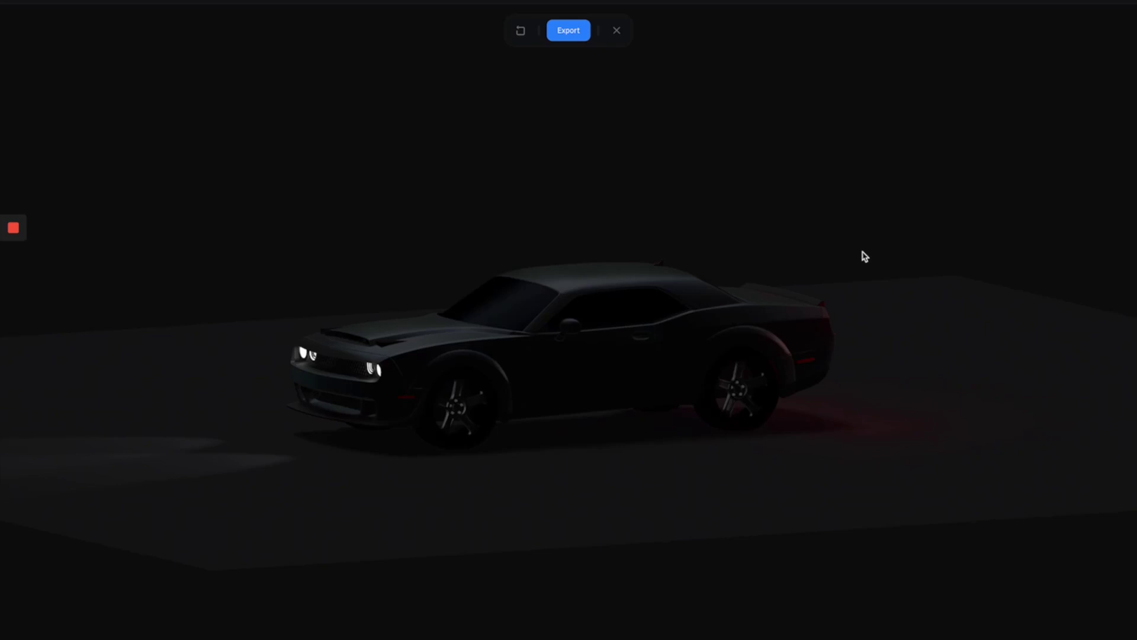
pyautogui.click(613, 33)
# Select the Front_wheels object at the front of the car and add a new state to it
pyautogui.click(676, 124)
pyautogui.scroll(-3, 750, 210)
pyautogui.keyDown('alt'); pyautogui.moveTo(725, 230); pyautogui.dragTo(705, 213); pyautogui.keyUp('alt')
pyautogui.scroll(5, 687, 204)
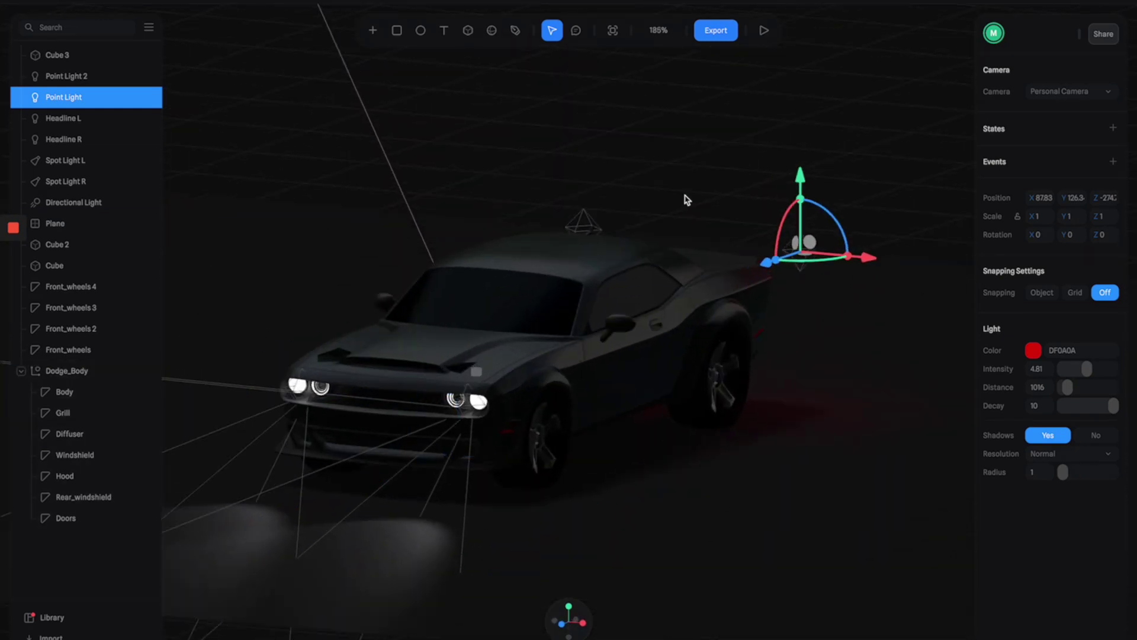
pyautogui.click(770, 180)
pyautogui.moveTo(772, 181); pyautogui.dragTo(764, 204)
pyautogui.click(1067, 90)
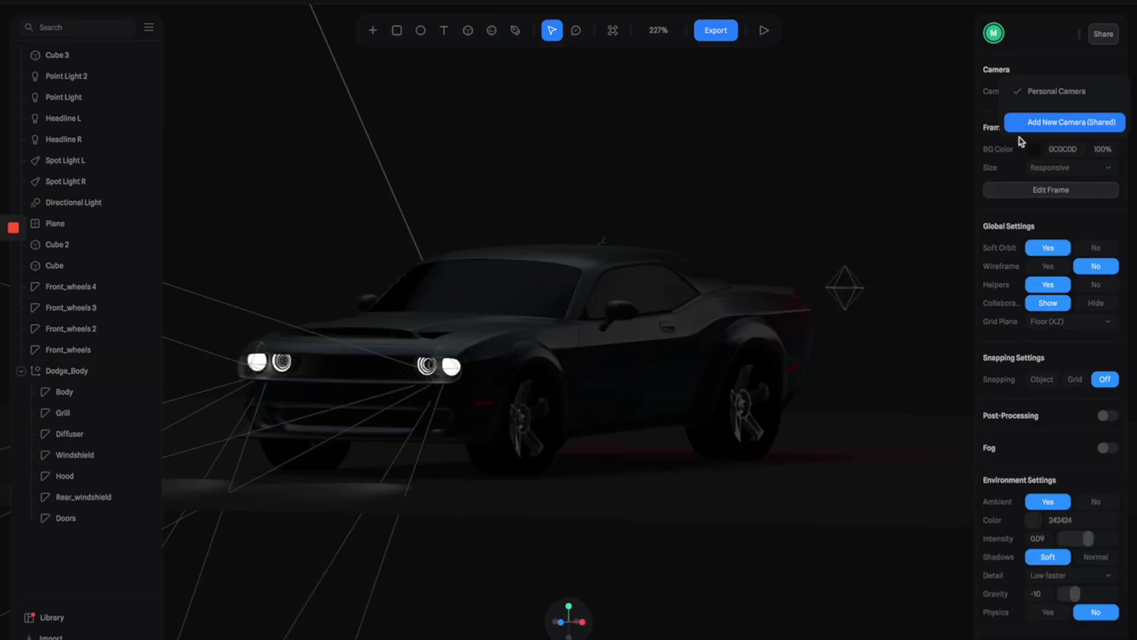
pyautogui.moveTo(863, 159); pyautogui.dragTo(849, 181)
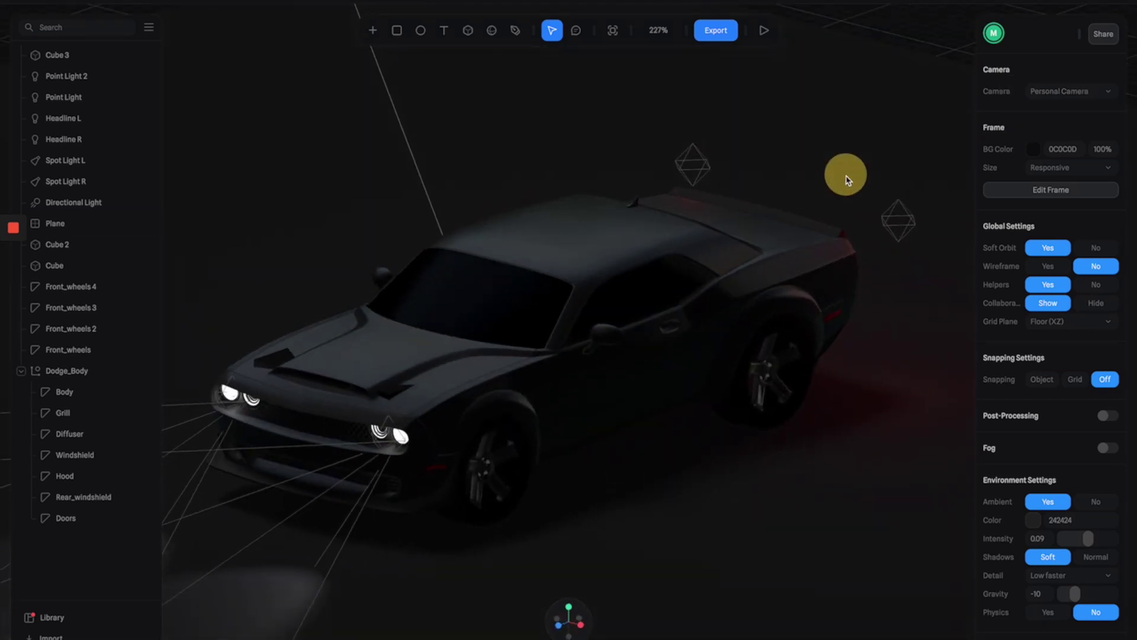
pyautogui.click(504, 462)
pyautogui.moveTo(664, 498)
pyautogui.mouseDown()
pyautogui.moveTo(642, 497)
pyautogui.moveTo(657, 501)
pyautogui.mouseUp()
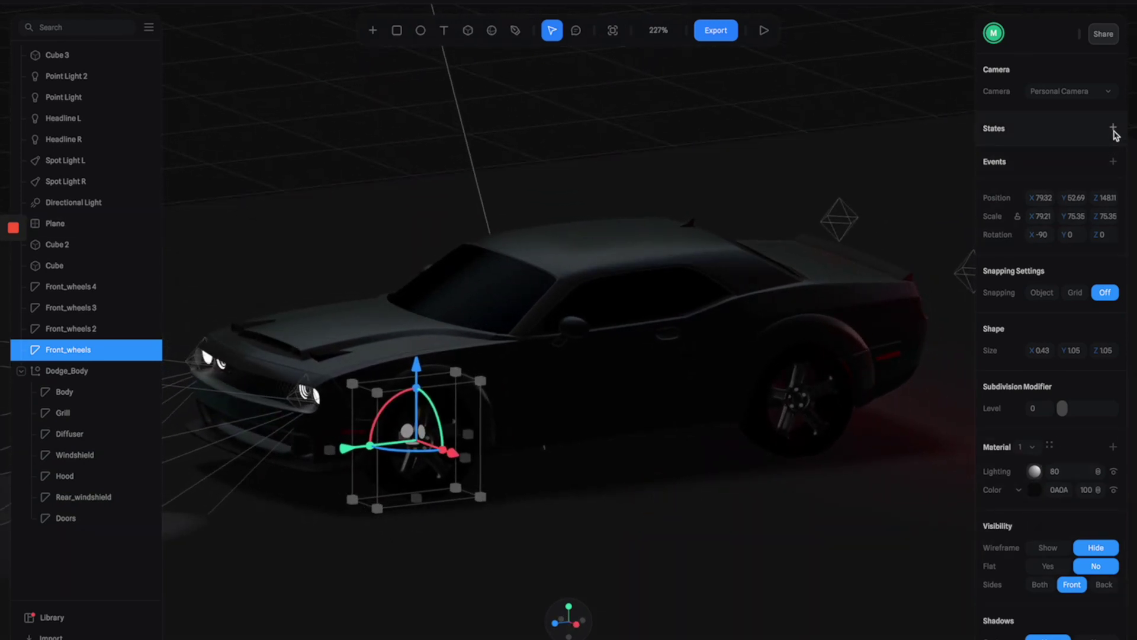
pyautogui.click(1114, 129)
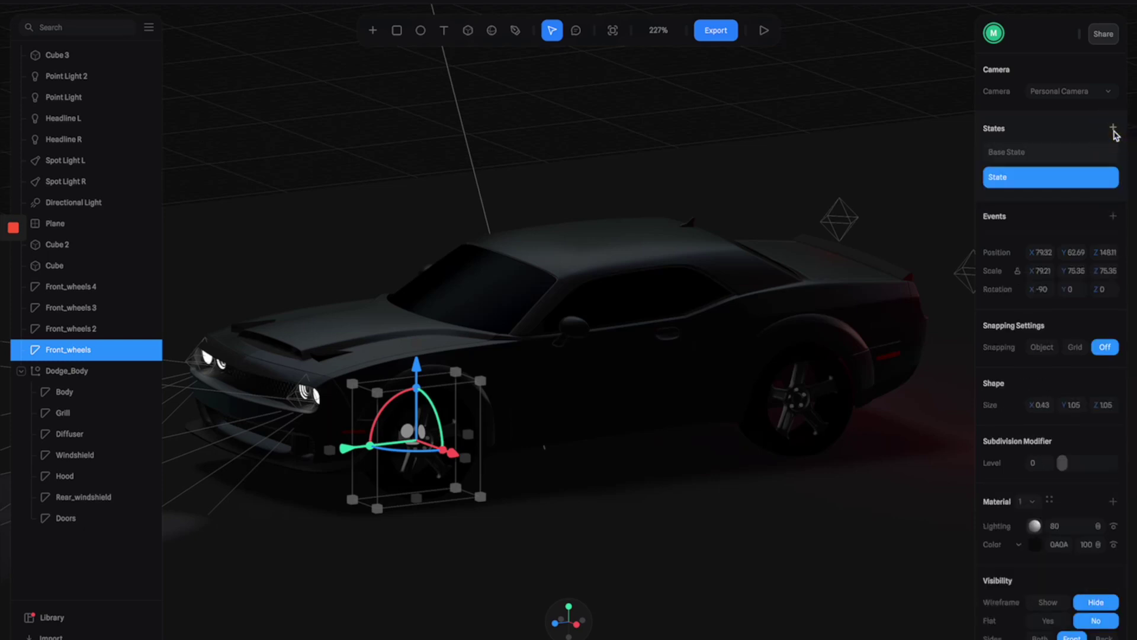
# Set the Front_wheels X rotation to 270 in the new state and compare that state with the Base State
pyautogui.click(1092, 153)
pyautogui.click(1053, 176)
pyautogui.click(1061, 152)
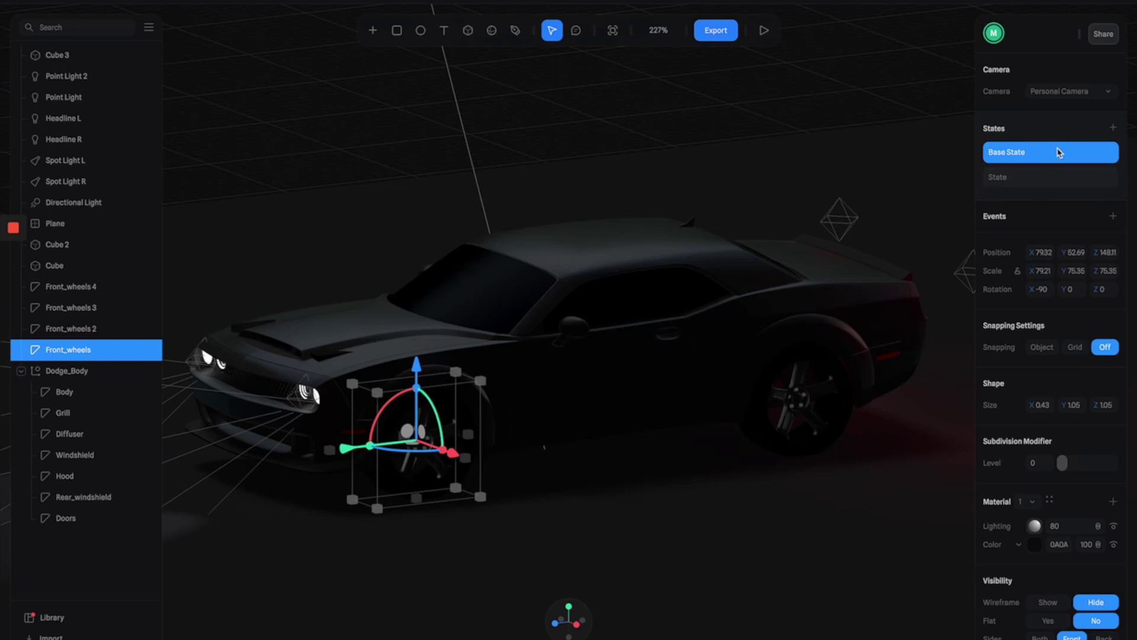
pyautogui.click(1052, 180)
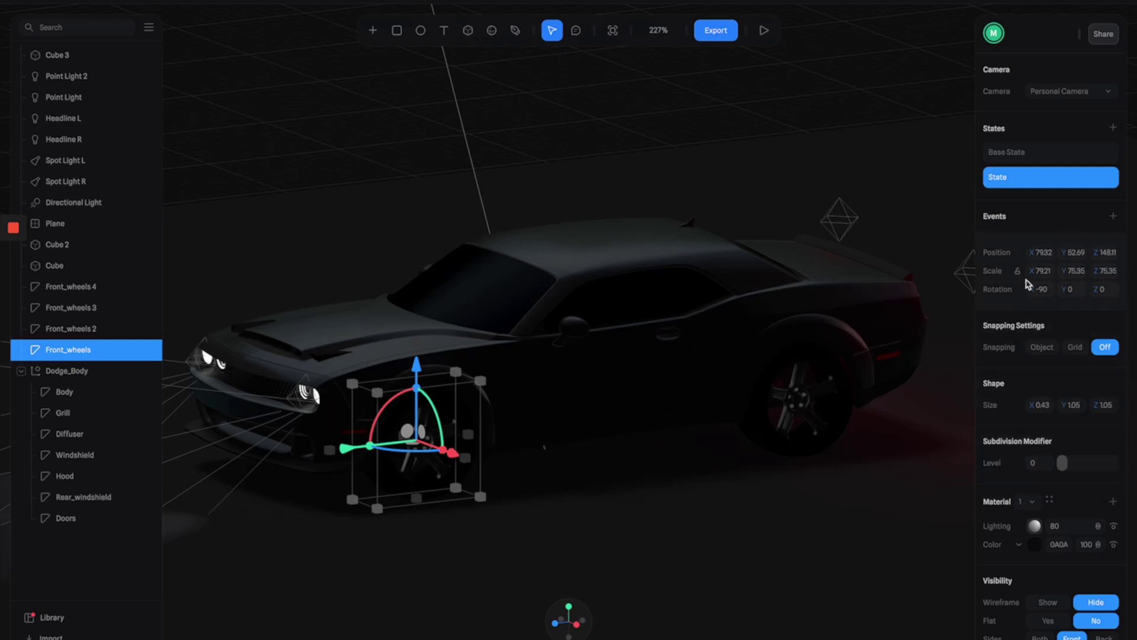
pyautogui.click(1044, 290)
pyautogui.scroll(5, 485, 411)
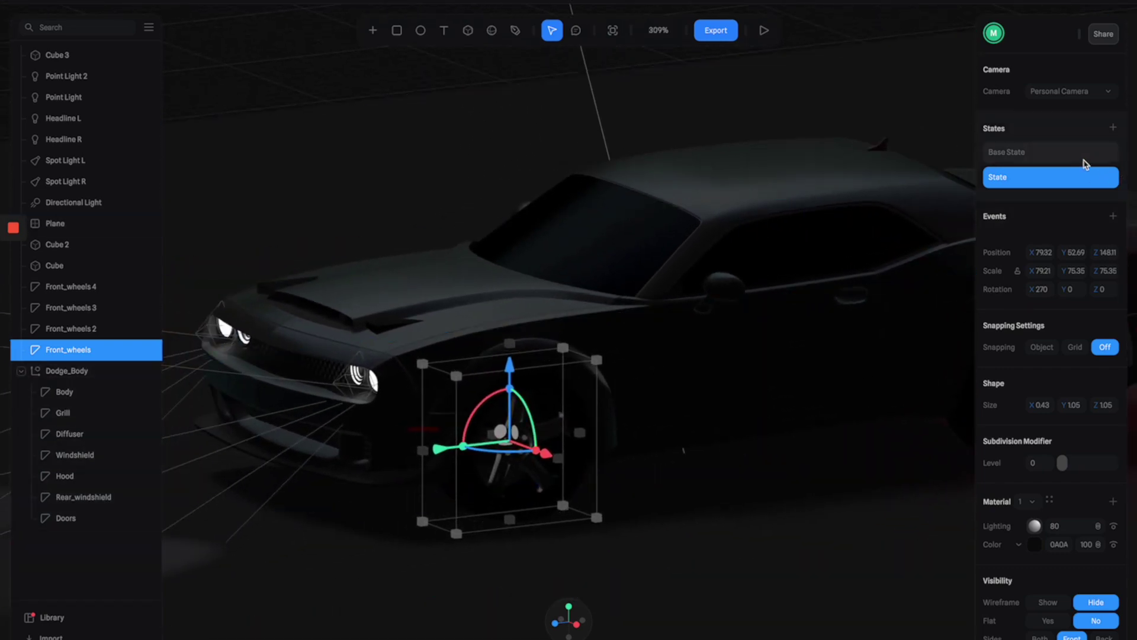
pyautogui.click(1084, 152)
pyautogui.click(1069, 178)
pyautogui.click(1067, 152)
pyautogui.click(1064, 179)
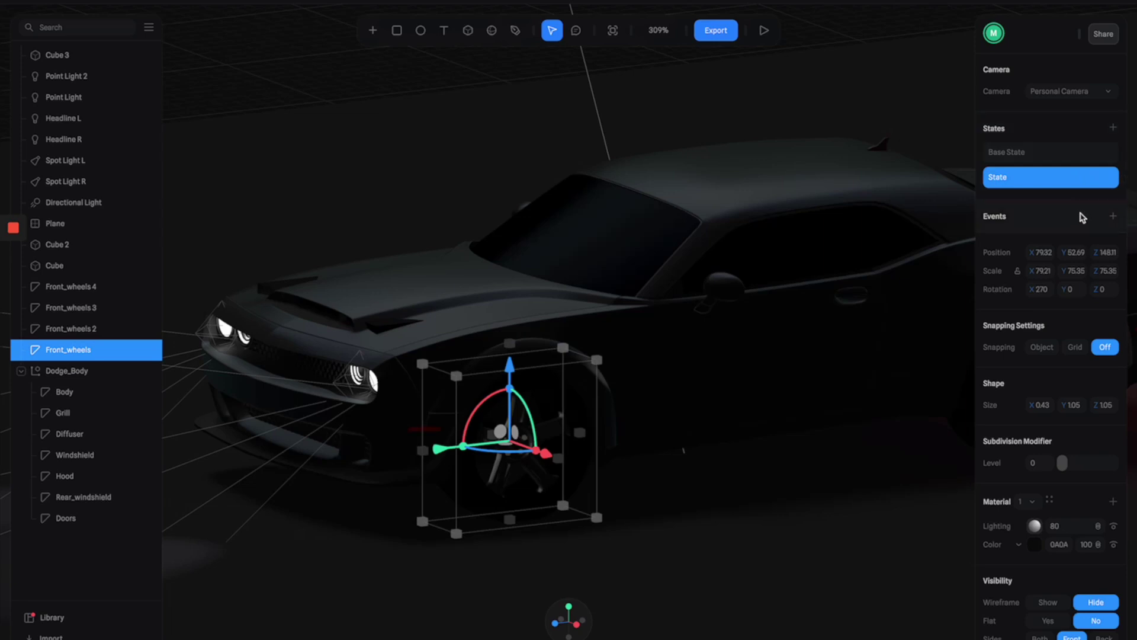
# Add a Start event with a Transition action to Front_wheels and expand the action's settings
pyautogui.click(1113, 218)
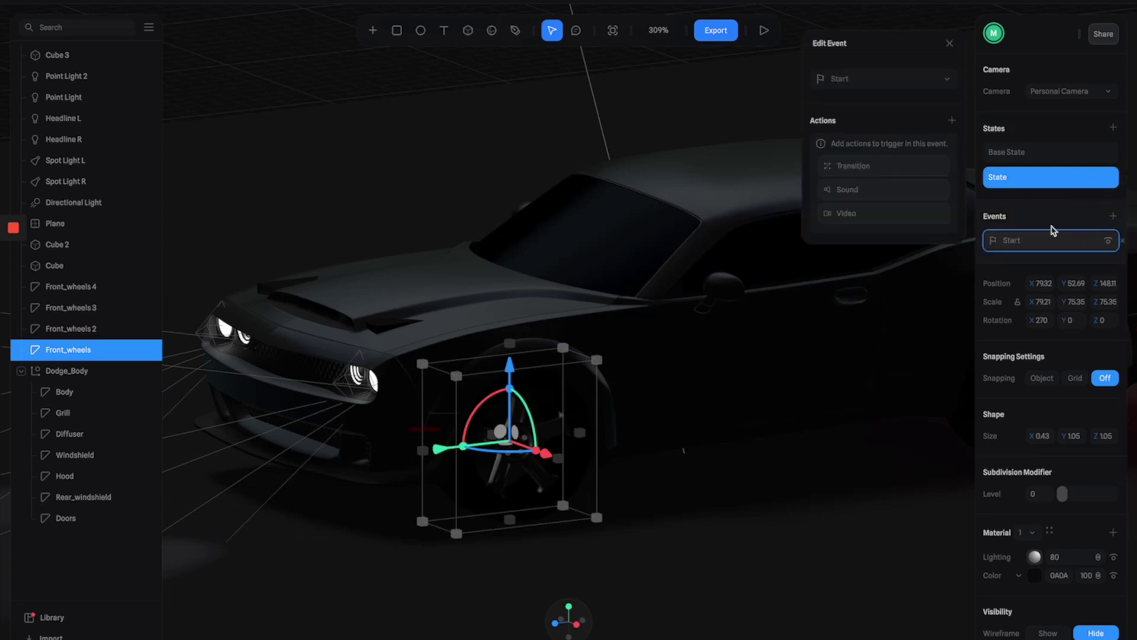
pyautogui.click(908, 81)
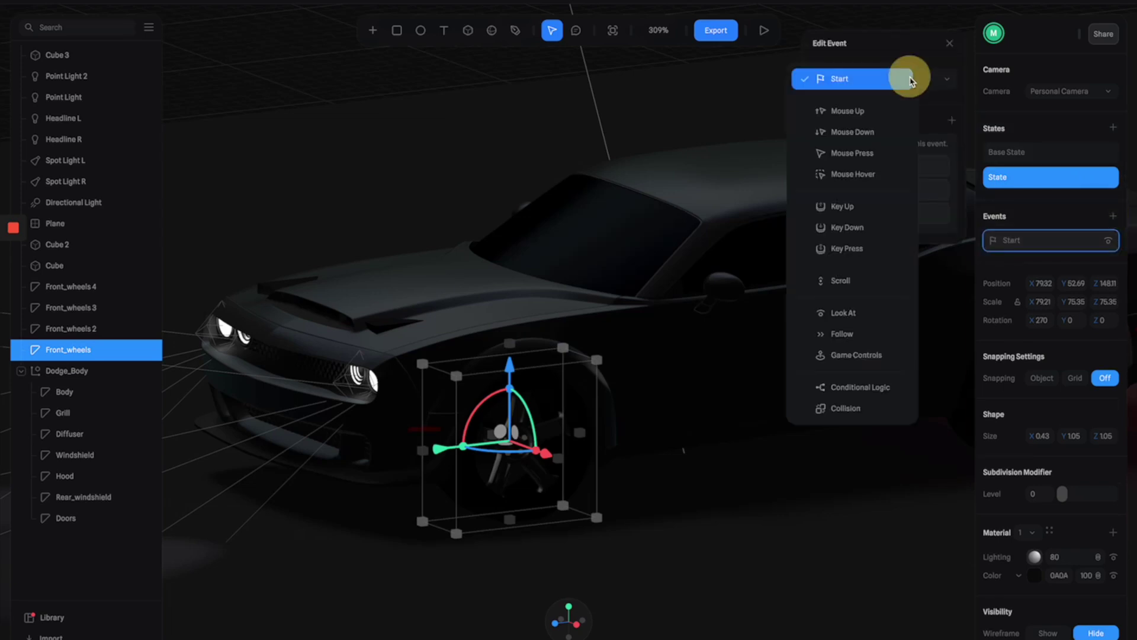
pyautogui.click(889, 85)
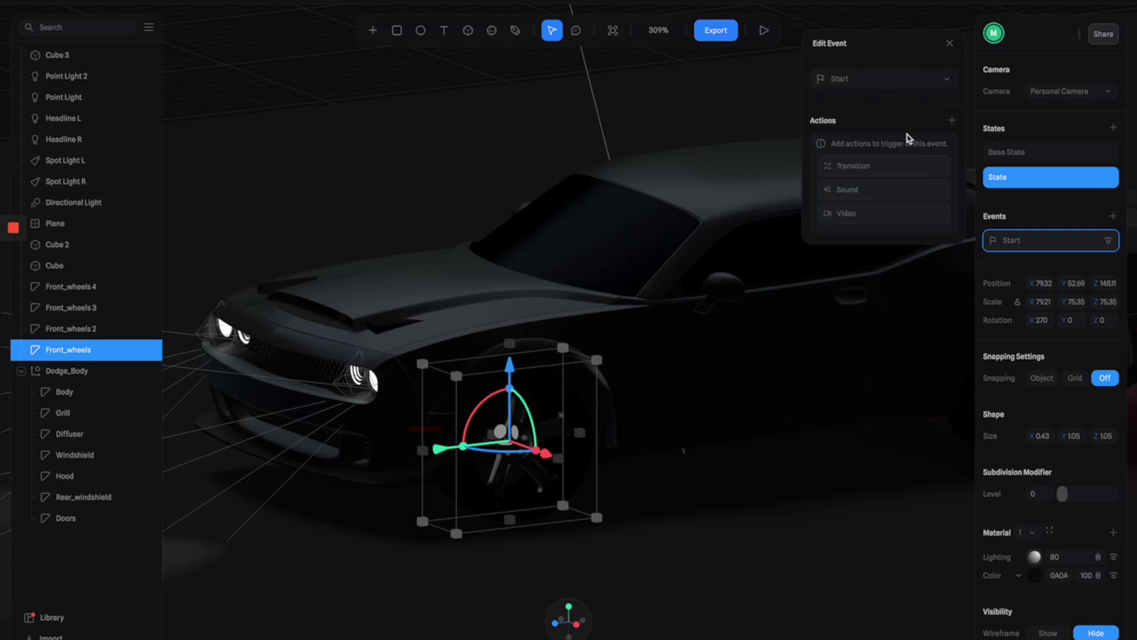
pyautogui.click(950, 121)
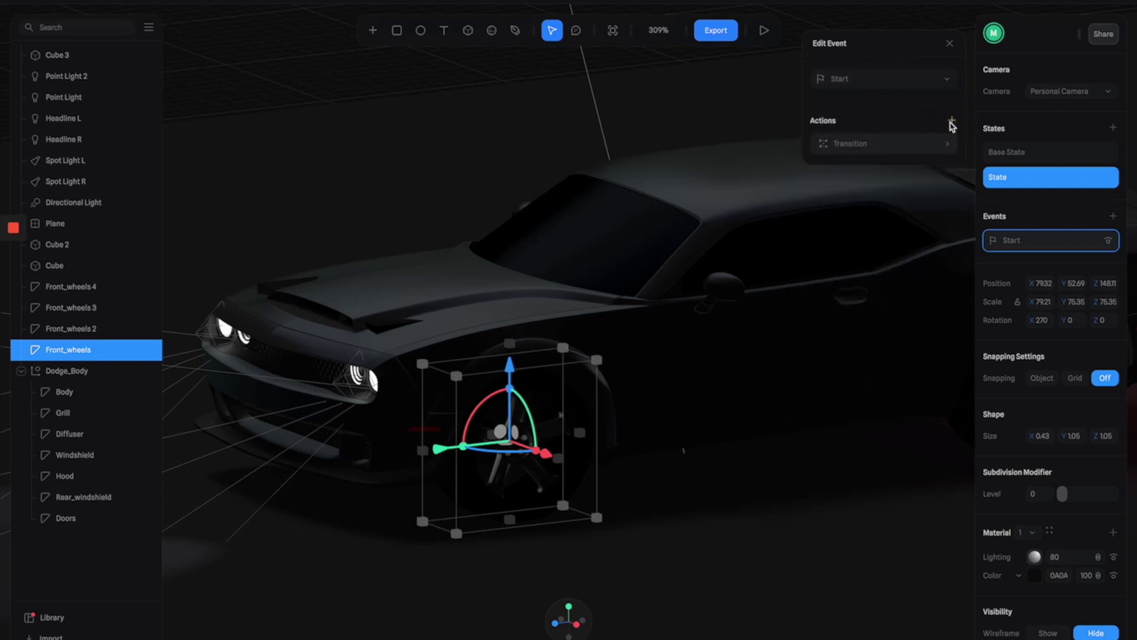
pyautogui.click(941, 144)
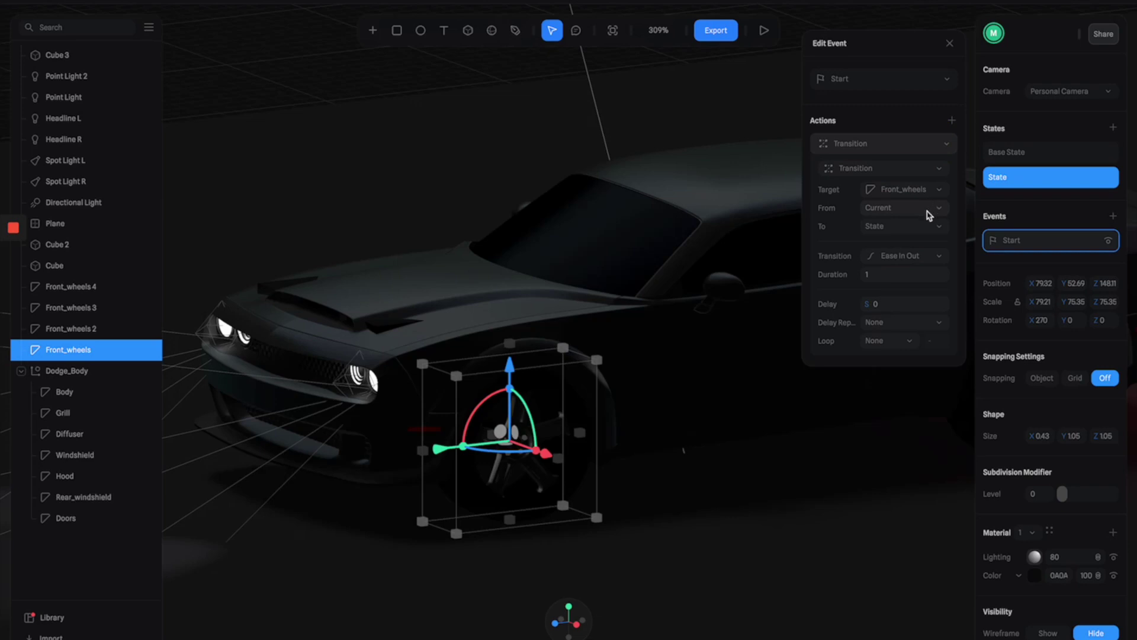
# Make the transition run from Base State to State with Linear easing and a duration of 0.30, and preview it
pyautogui.click(928, 211)
pyautogui.click(922, 235)
pyautogui.click(922, 260)
pyautogui.click(898, 170)
pyautogui.click(895, 278)
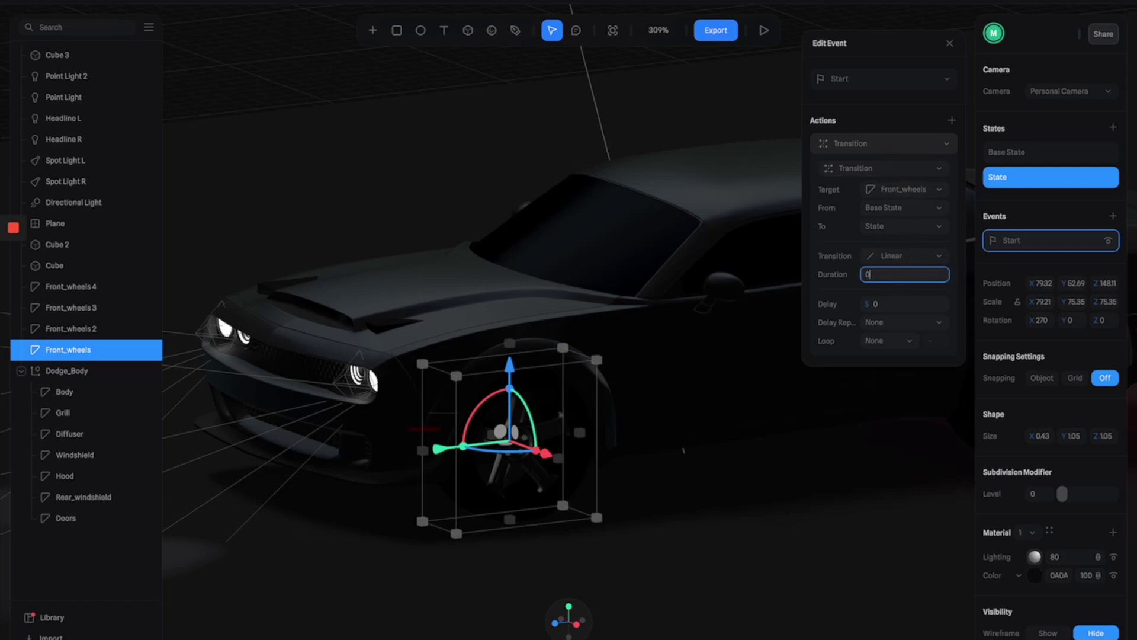
pyautogui.press('Return')
pyautogui.click(765, 31)
pyautogui.click(764, 32)
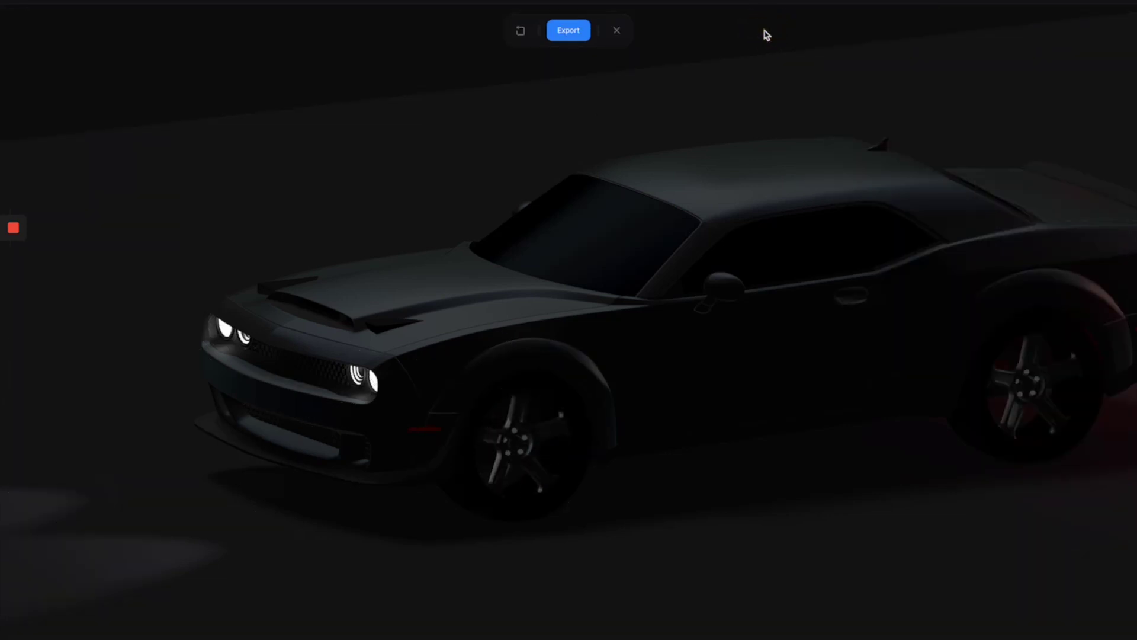
pyautogui.click(618, 32)
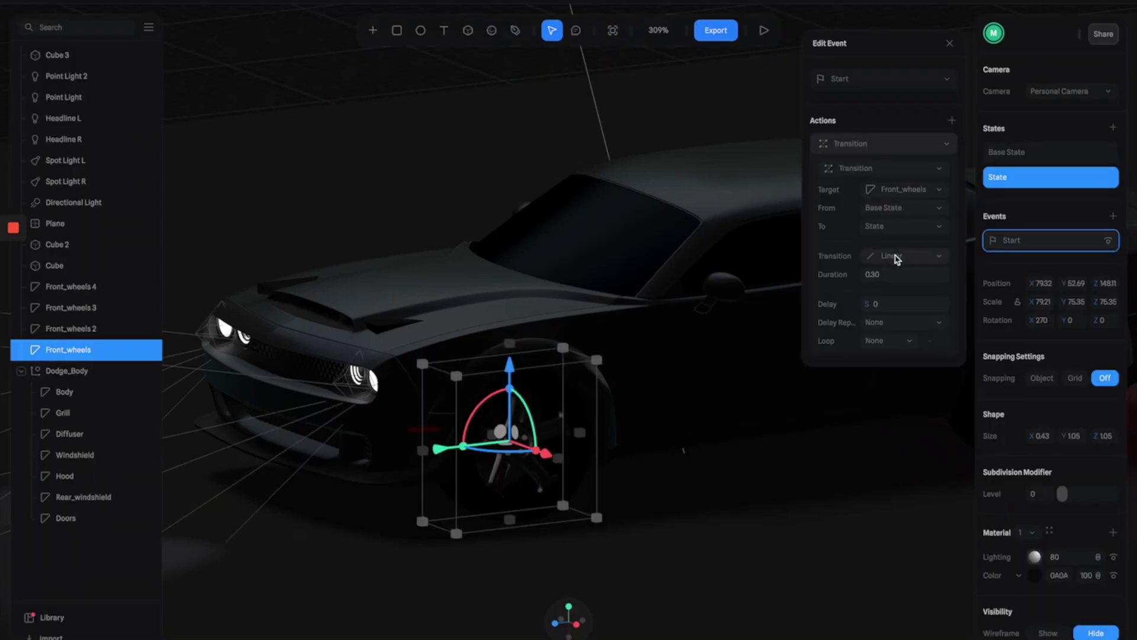
# Set the wheel transition's duration to 0.60 and its loop to Infinite, and preview the spinning wheel
pyautogui.click(895, 278)
pyautogui.moveTo(873, 273); pyautogui.dragTo(881, 276)
pyautogui.write('6')
pyautogui.press('Return')
pyautogui.click(898, 340)
pyautogui.click(896, 382)
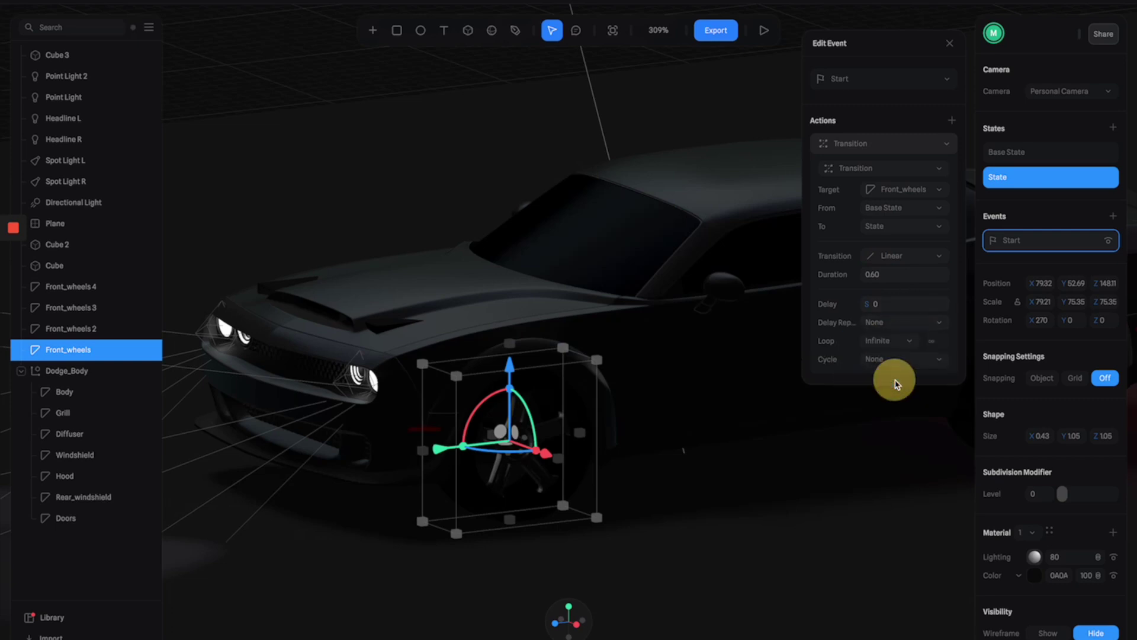
pyautogui.click(769, 31)
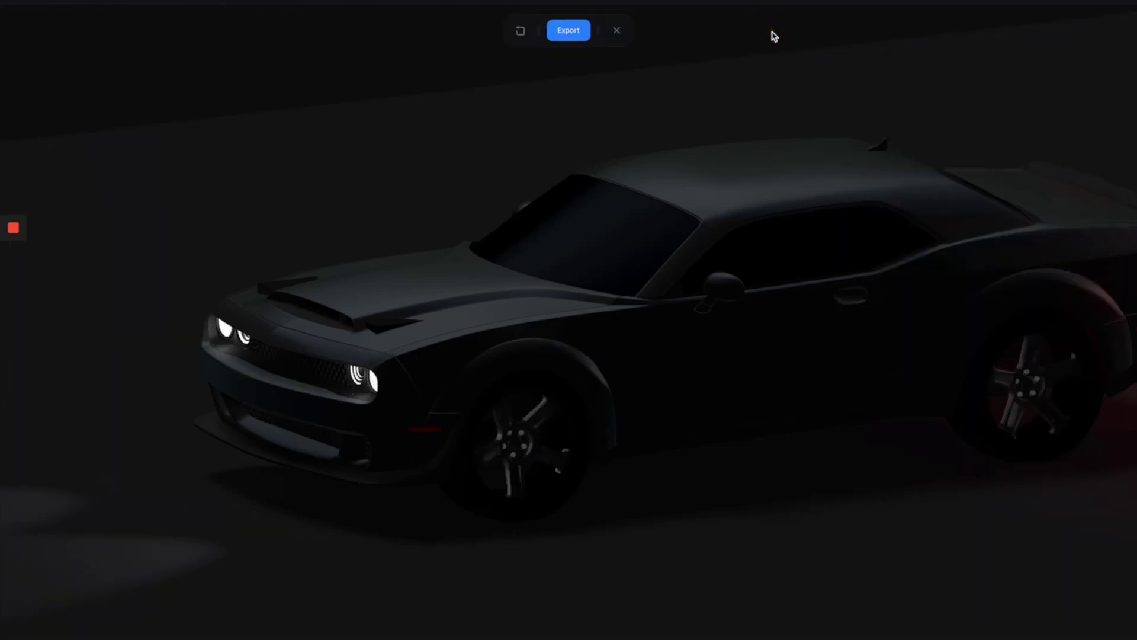
pyautogui.moveTo(754, 101); pyautogui.dragTo(645, 256)
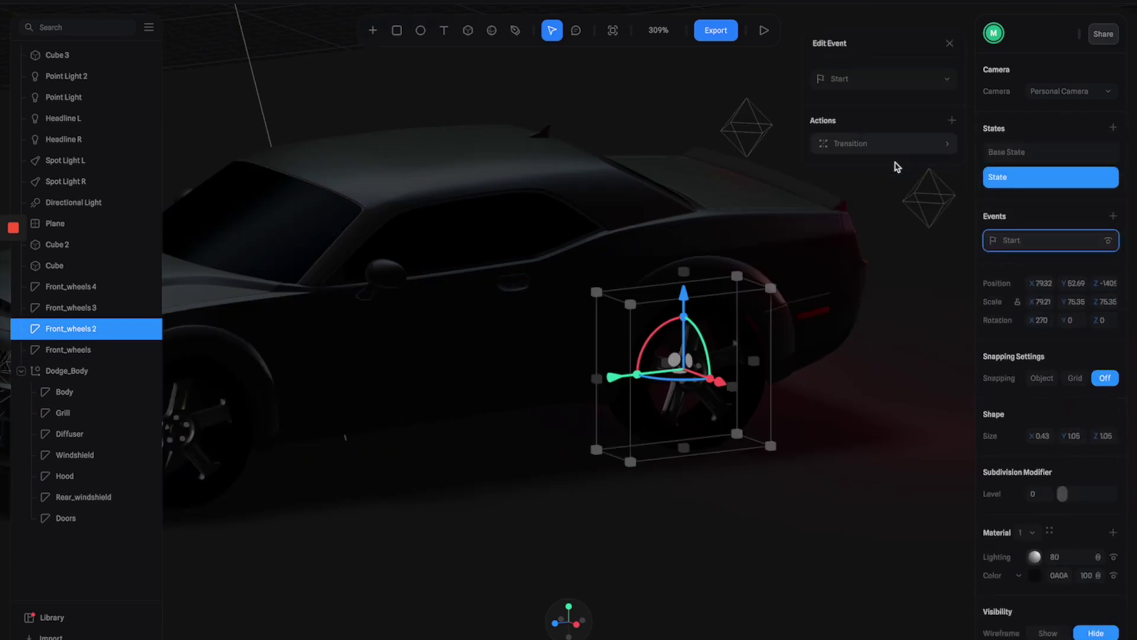
# Give Front_wheels 2 and Front_wheels 3 a rotated state and a Start transition as well, with Front_wheels 3 at X rotation 450
pyautogui.click(924, 148)
pyautogui.click(881, 375)
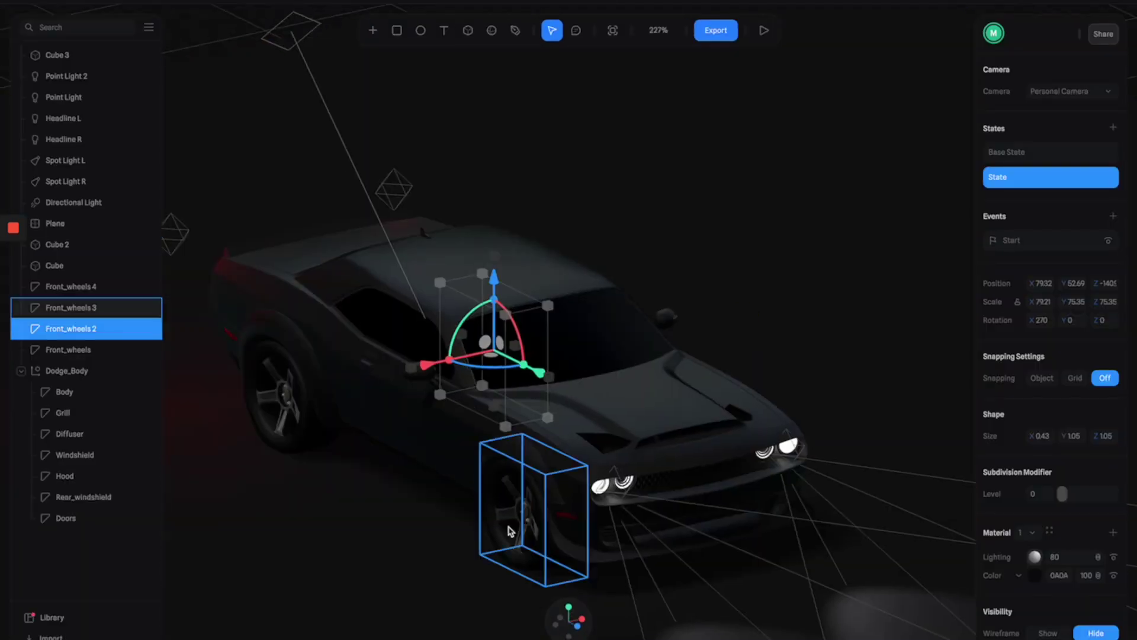
pyautogui.click(507, 531)
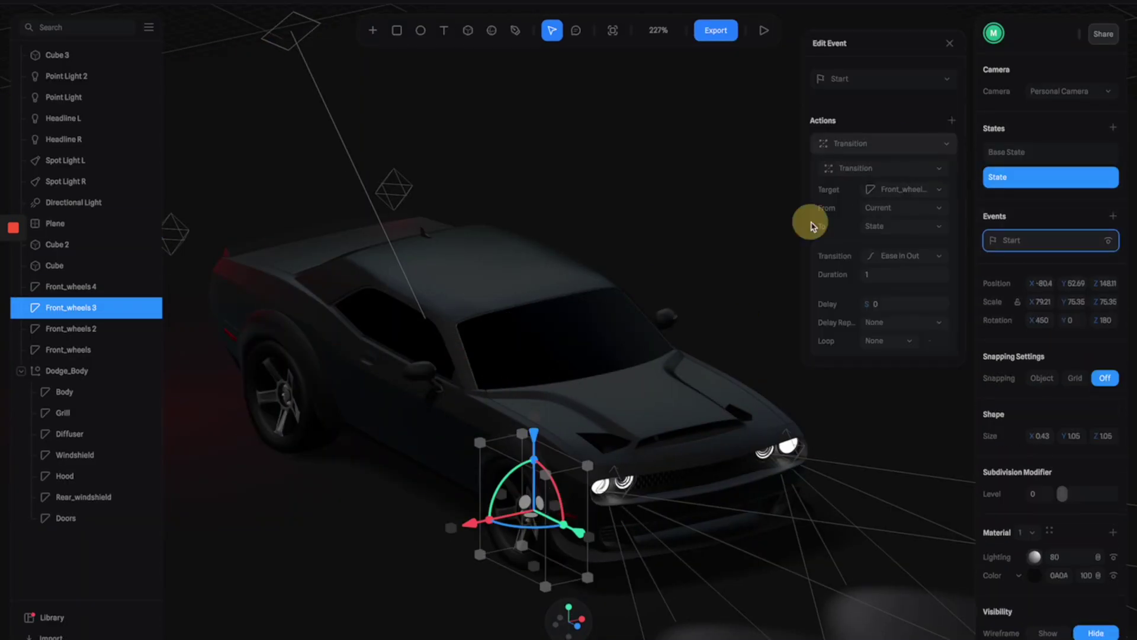
# Preview the wheel animation in play mode and examine the car and its whole floor plane
pyautogui.click(765, 31)
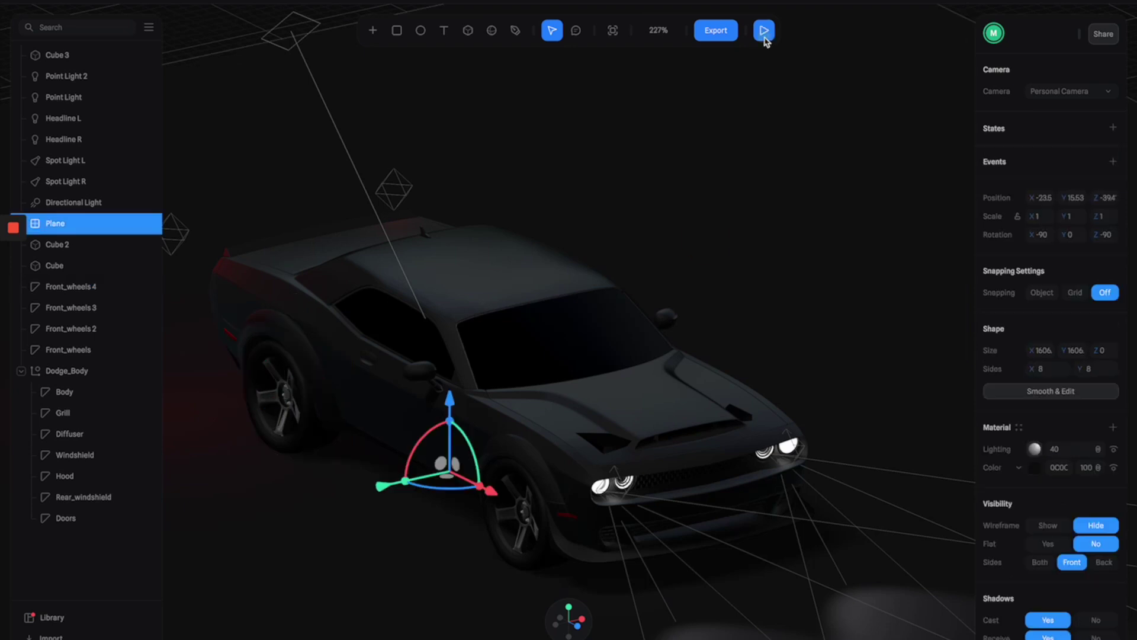
pyautogui.click(764, 30)
pyautogui.moveTo(718, 317)
pyautogui.mouseDown()
pyautogui.moveTo(617, 297)
pyautogui.moveTo(668, 312)
pyautogui.moveTo(691, 305)
pyautogui.moveTo(690, 314)
pyautogui.mouseUp()
pyautogui.click(764, 178)
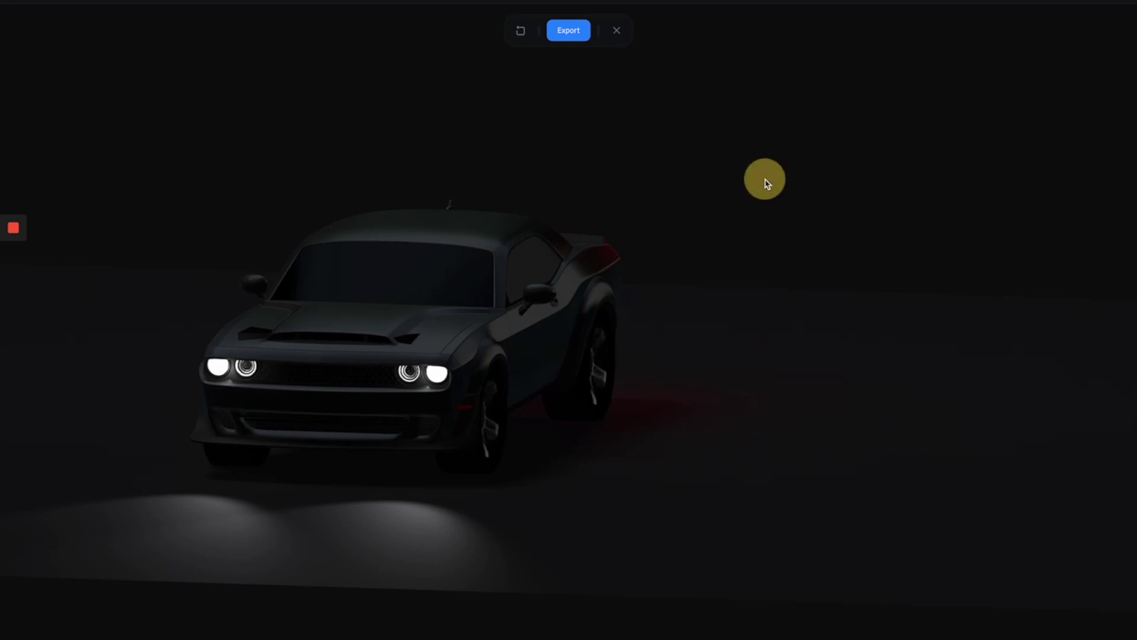
pyautogui.click(613, 37)
pyautogui.click(709, 179)
pyautogui.scroll(-5, 712, 181)
pyautogui.keyDown('alt'); pyautogui.moveTo(767, 246); pyautogui.dragTo(730, 255); pyautogui.keyUp('alt')
pyautogui.scroll(-5, 734, 249)
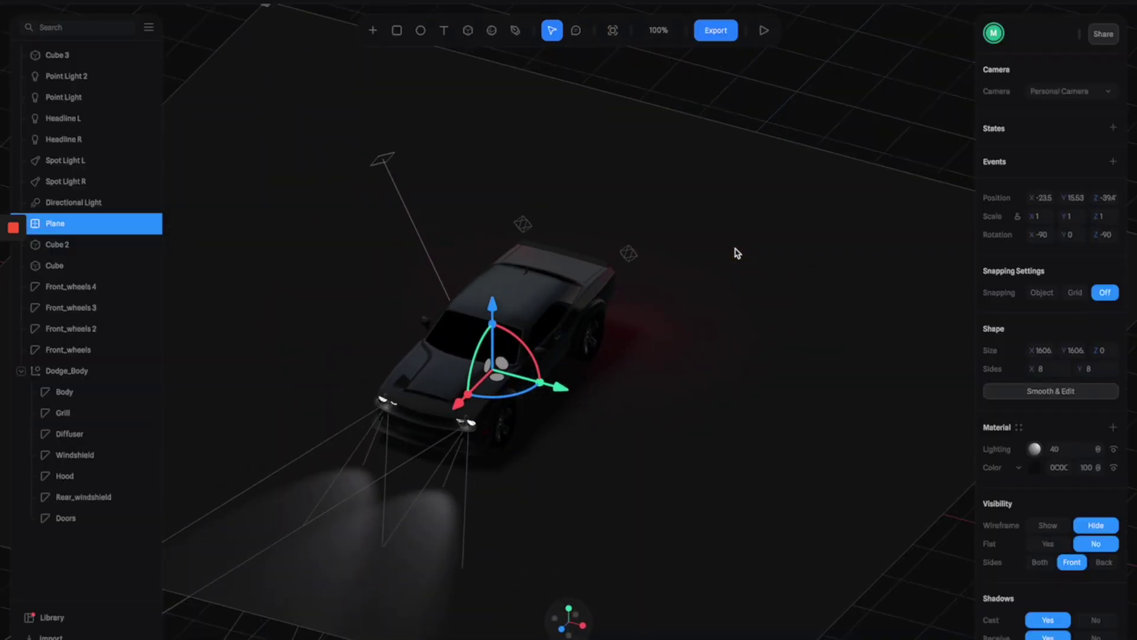
pyautogui.click(830, 121)
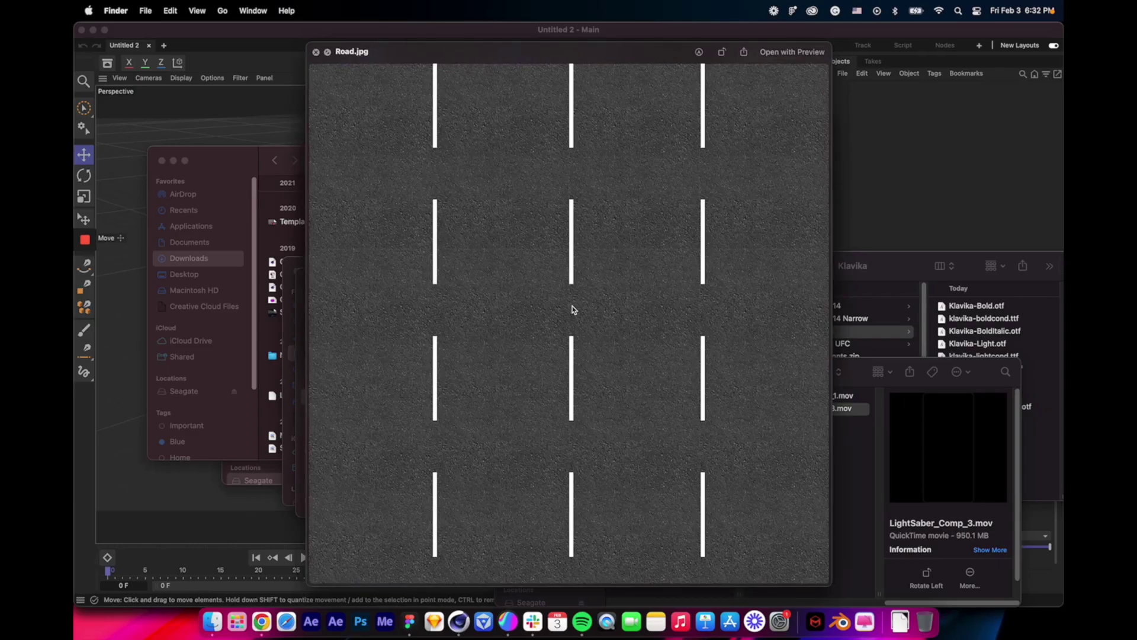
# Check the Road.jpg texture in the Footage folder and launch Adobe After Effects
pyautogui.press('space')
pyautogui.press('space')
pyautogui.press('space')
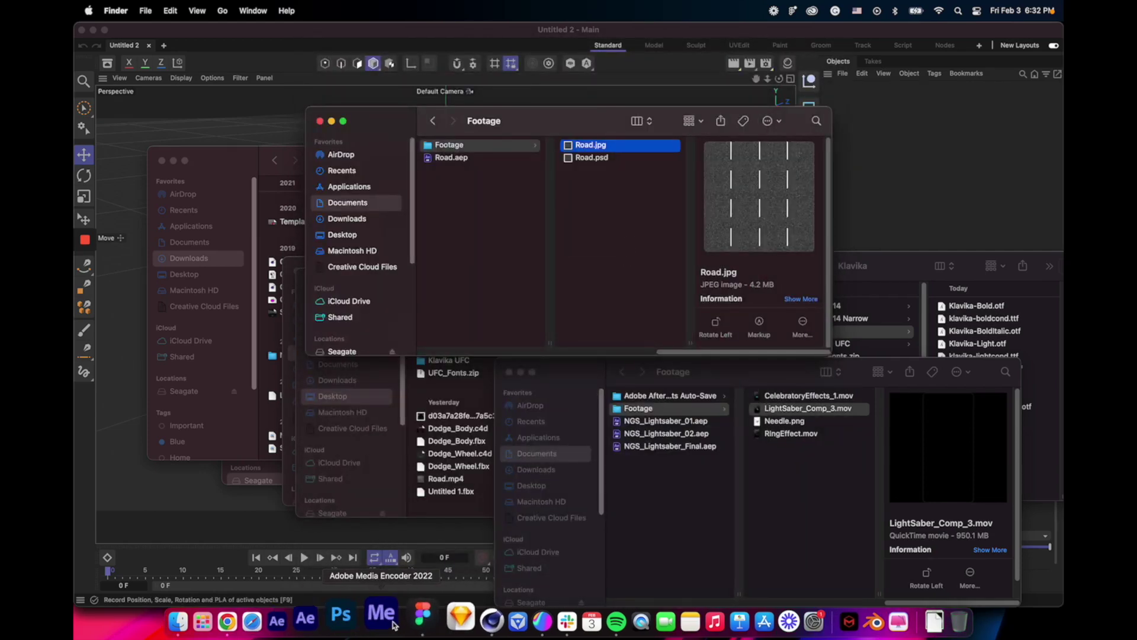
pyautogui.click(316, 618)
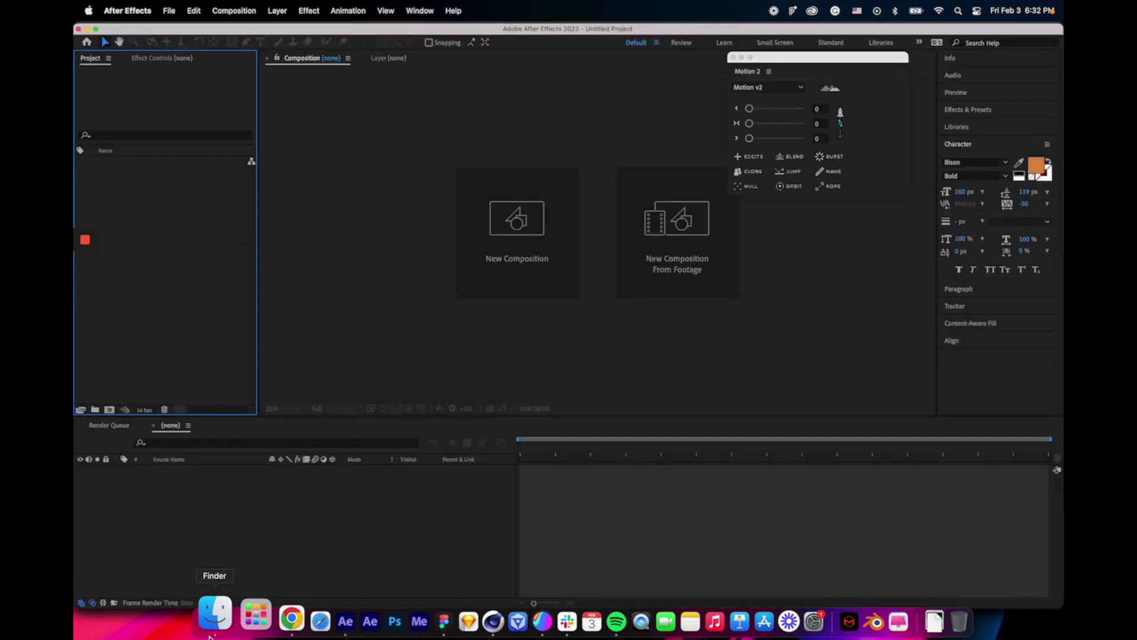
pyautogui.click(211, 632)
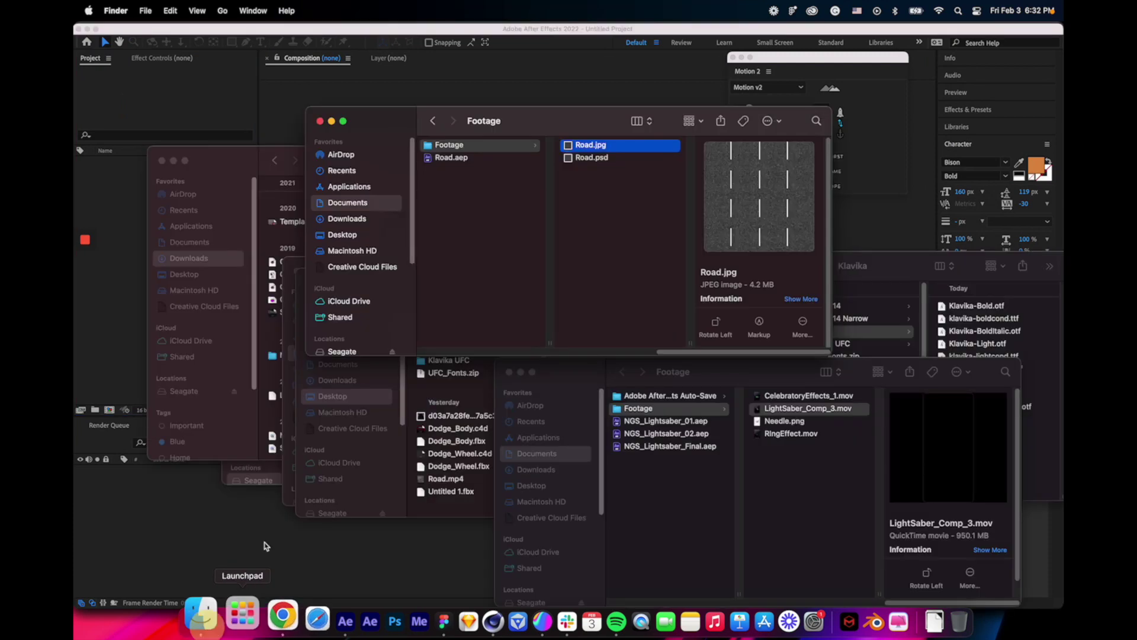
# Import Road.jpg from the Footage folder into the After Effects project and create a new composition from it
pyautogui.moveTo(590, 144); pyautogui.dragTo(128, 177)
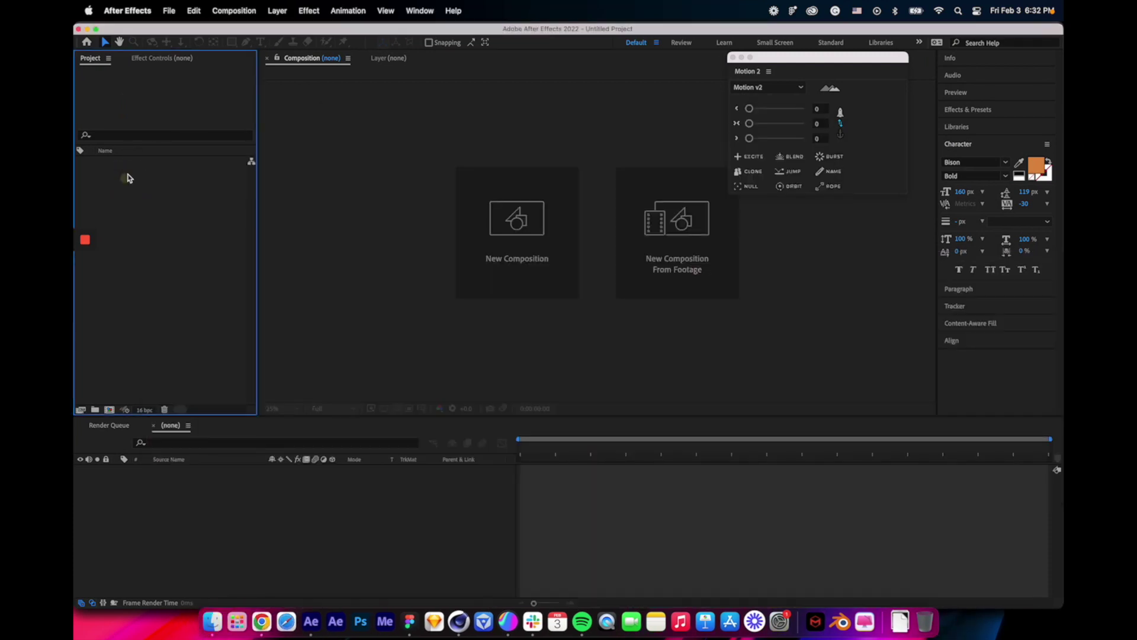
pyautogui.rightClick(137, 162)
pyautogui.click(227, 202)
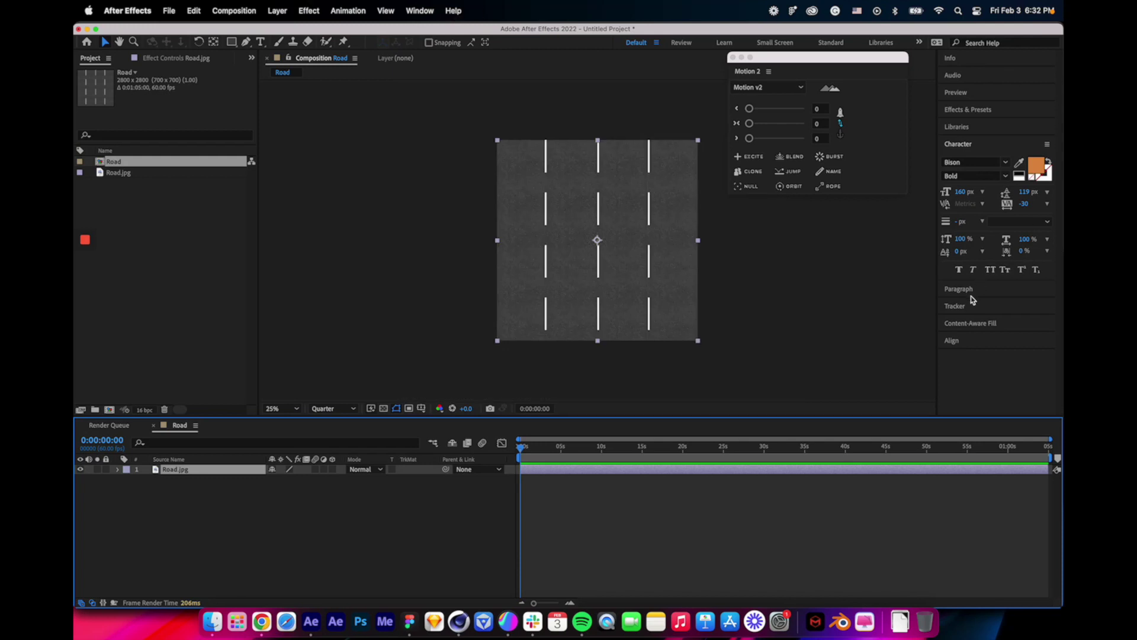
# Find the Motion Tile effect, apply it to the Road.jpg layer and try shifting its Tile Center vertically
pyautogui.click(968, 109)
pyautogui.click(971, 123)
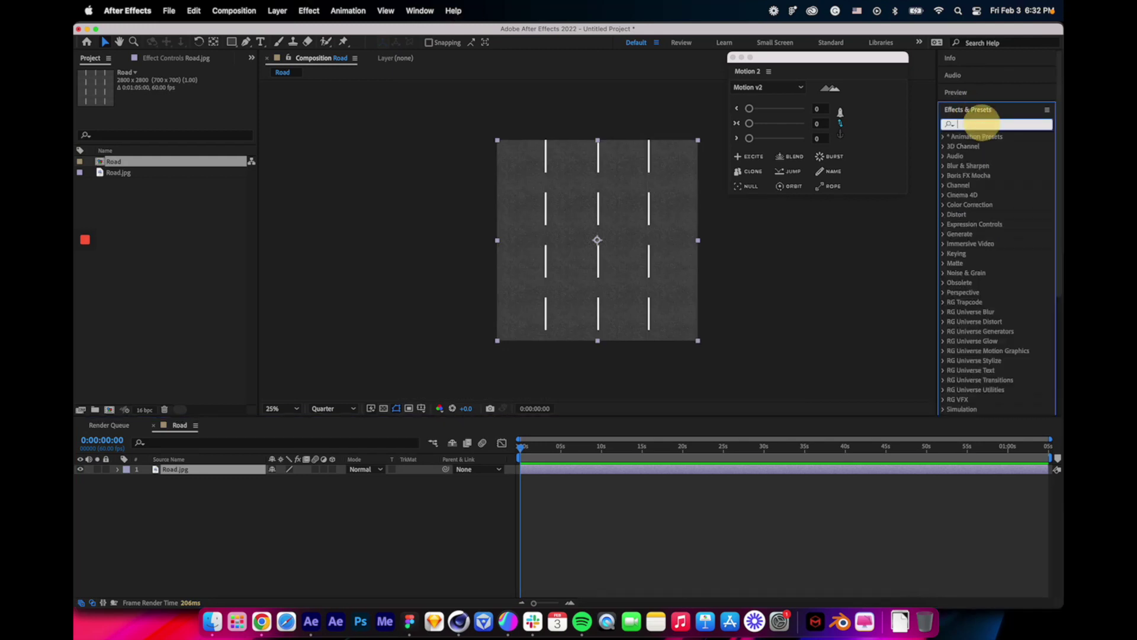
pyautogui.write('tile')
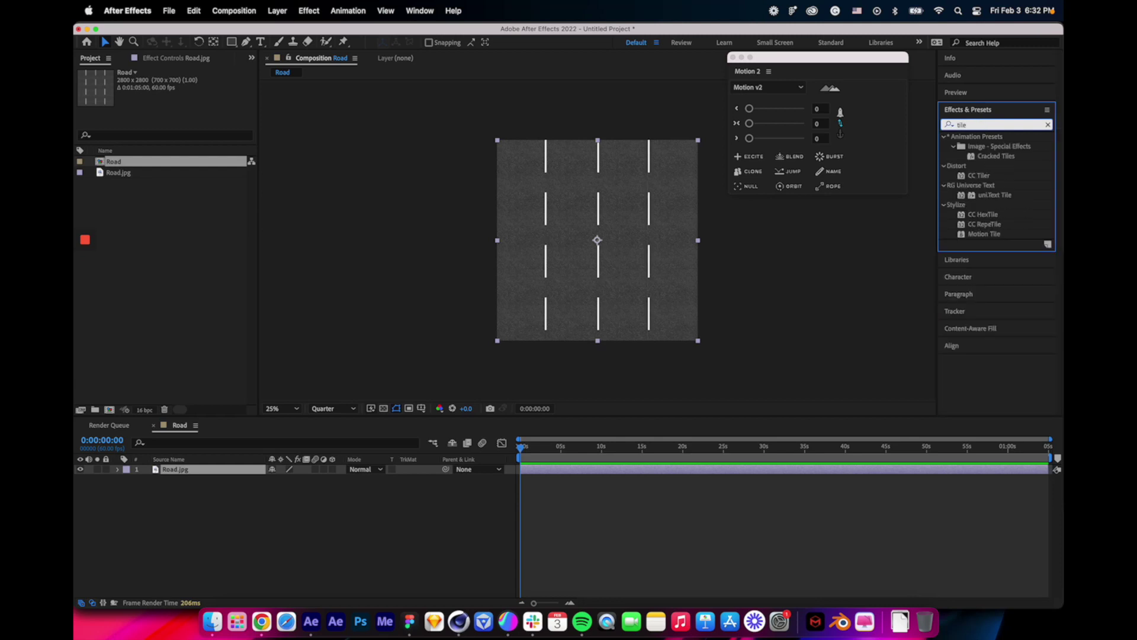
pyautogui.click(1001, 234)
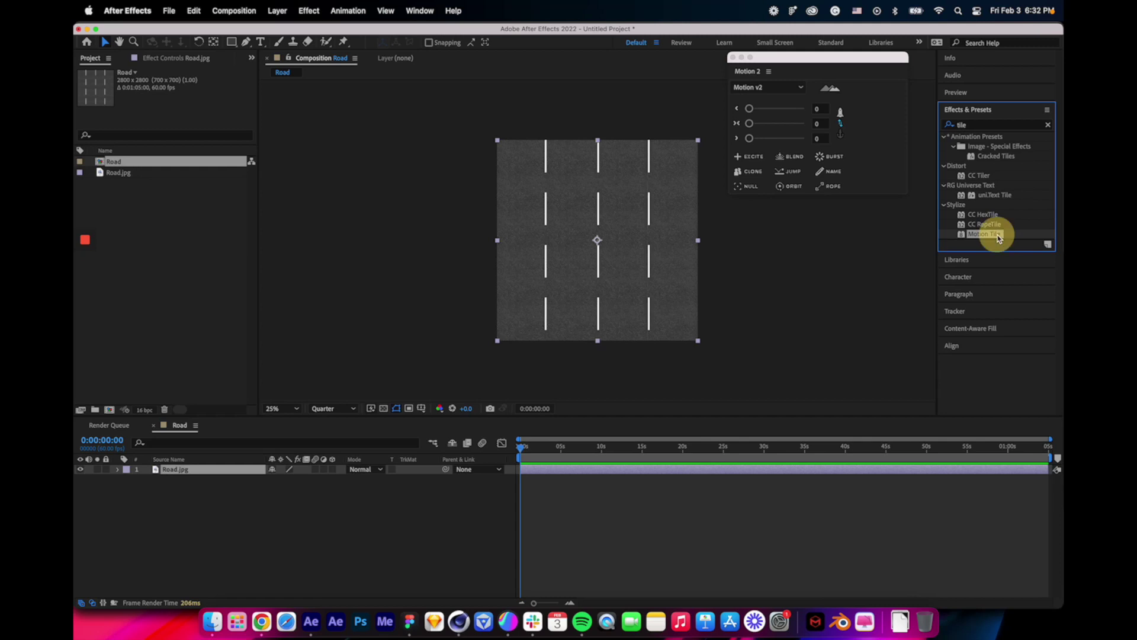
pyautogui.doubleClick(1001, 234)
pyautogui.moveTo(214, 93); pyautogui.dragTo(134, 104)
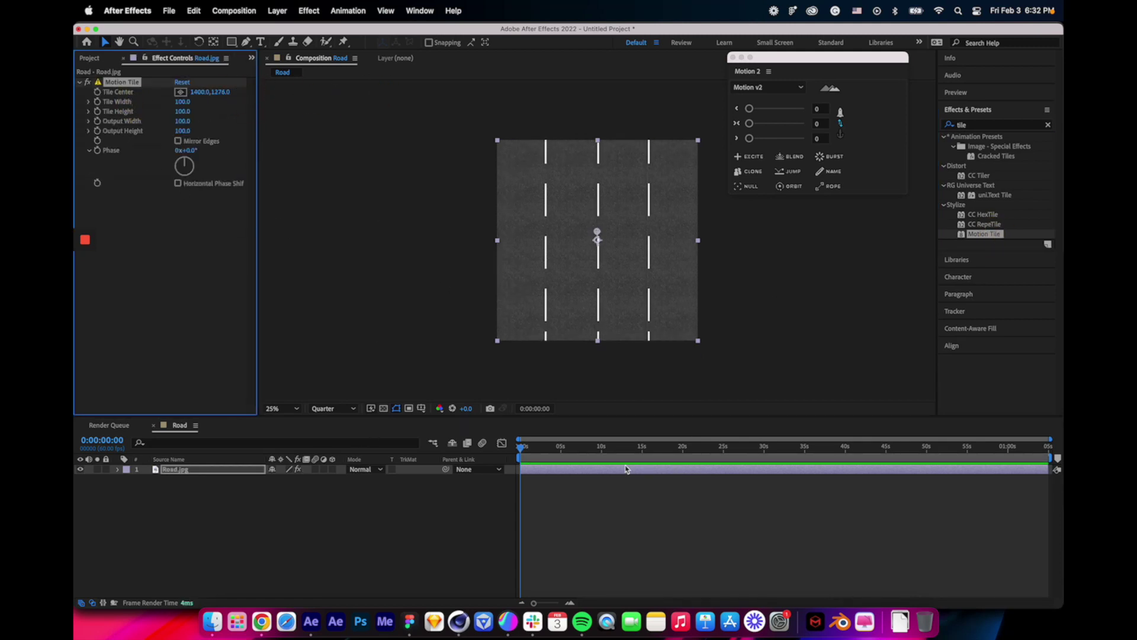
# Shorten the work area to 10 seconds and trim the Road composition to it
pyautogui.moveTo(1051, 458); pyautogui.dragTo(603, 458)
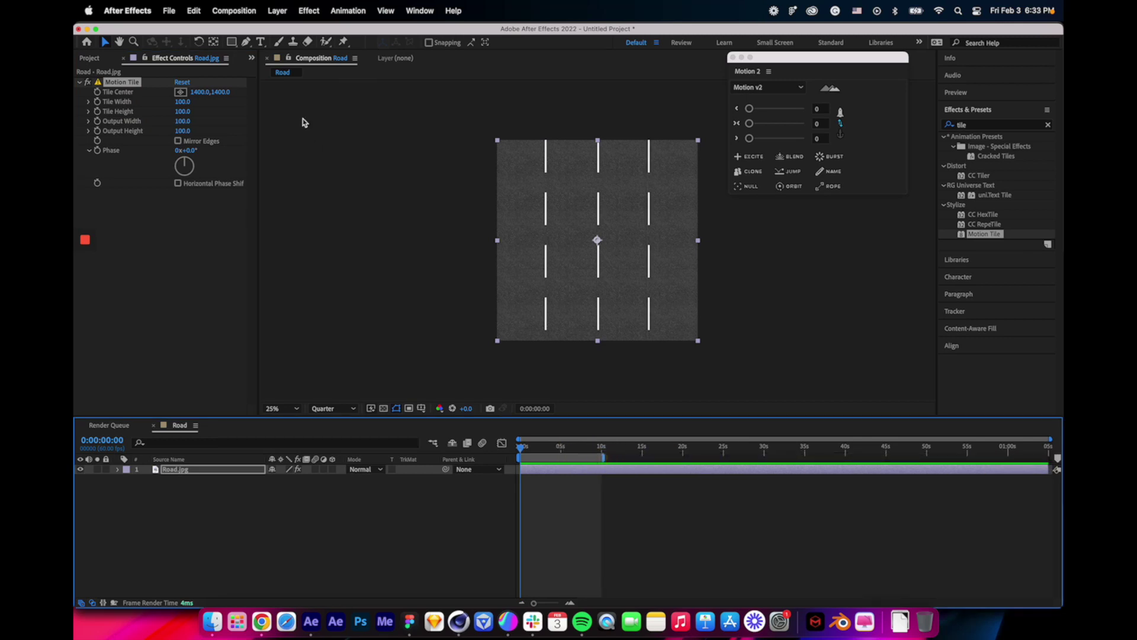
pyautogui.click(246, 10)
pyautogui.click(248, 76)
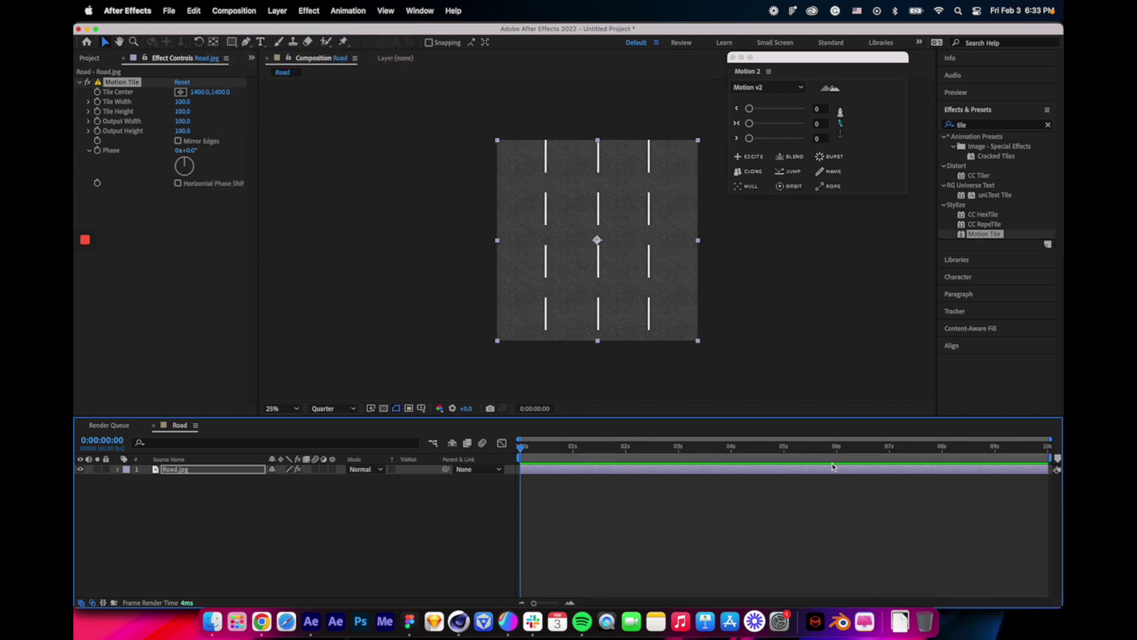
pyautogui.moveTo(1052, 458)
pyautogui.mouseDown()
pyautogui.moveTo(940, 458)
pyautogui.moveTo(1054, 458)
pyautogui.mouseUp()
# Start animating Motion Tile's Tile Center with a keyframe at 0 seconds and set its Y value to 20000
pyautogui.moveTo(614, 446); pyautogui.dragTo(1048, 446)
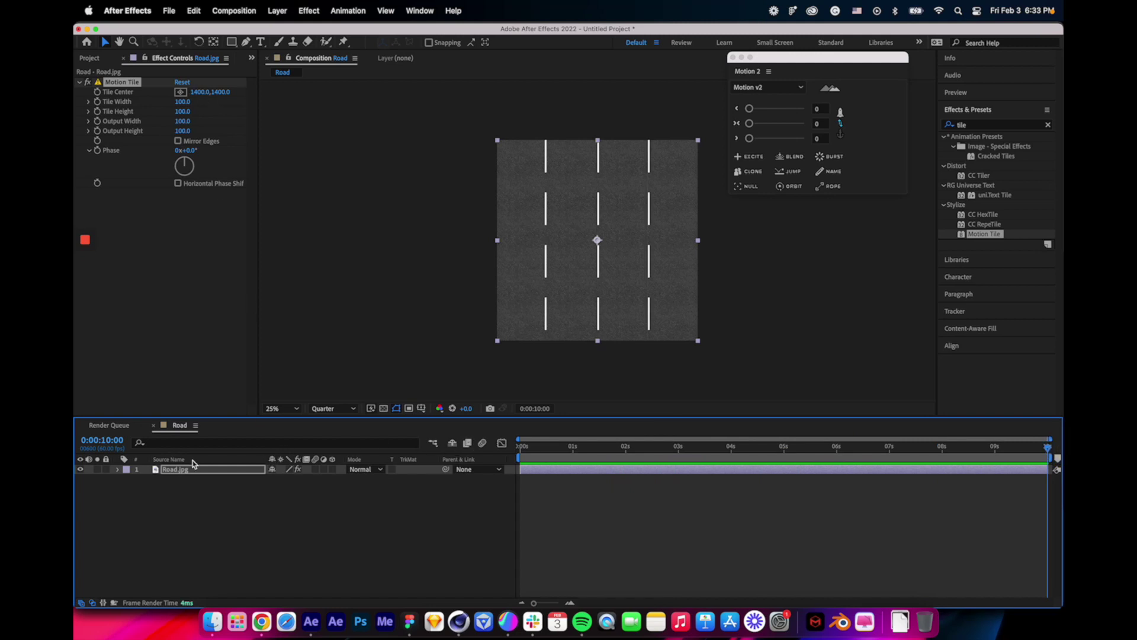
pyautogui.click(117, 469)
pyautogui.click(128, 479)
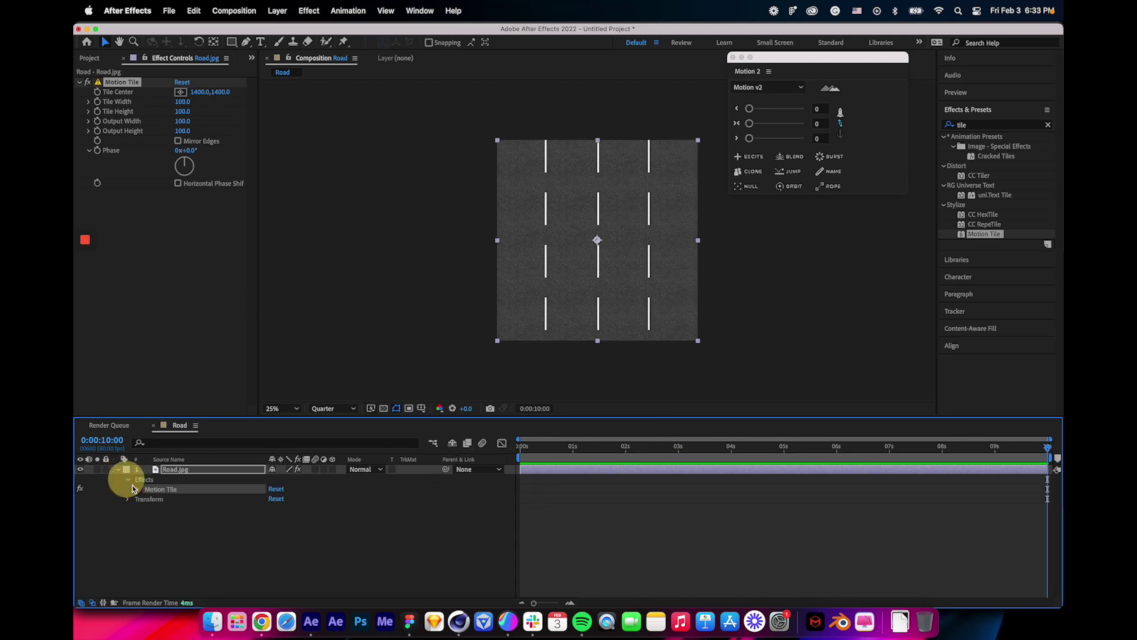
pyautogui.click(138, 489)
pyautogui.click(554, 450)
pyautogui.moveTo(543, 455); pyautogui.dragTo(403, 452)
pyautogui.click(300, 499)
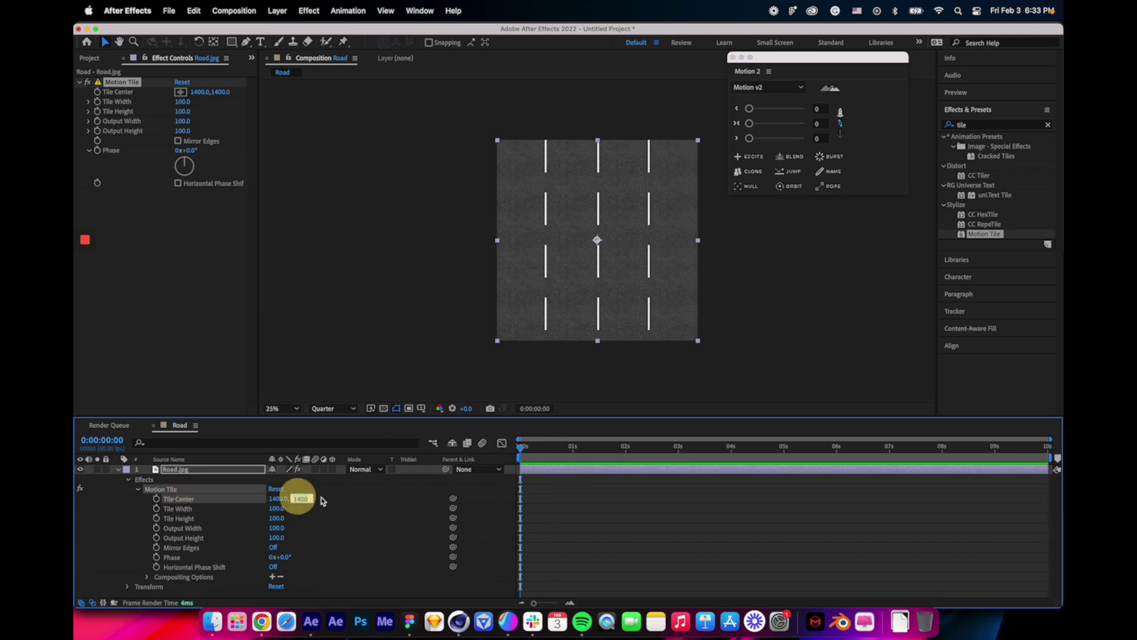
pyautogui.click(156, 499)
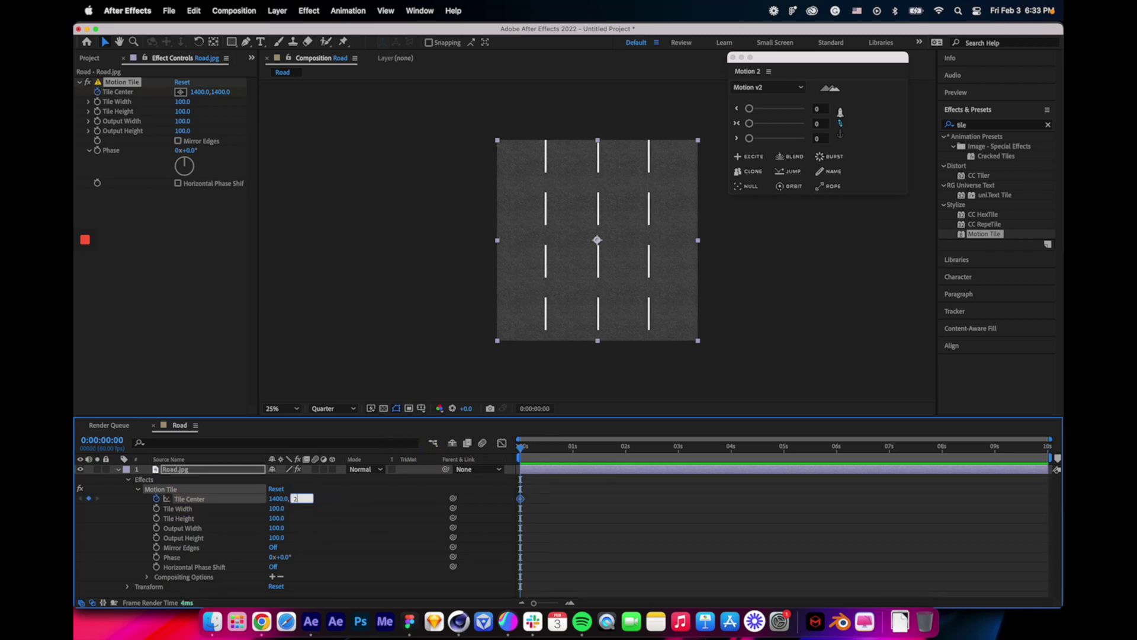
pyautogui.write('20000')
pyautogui.click(368, 521)
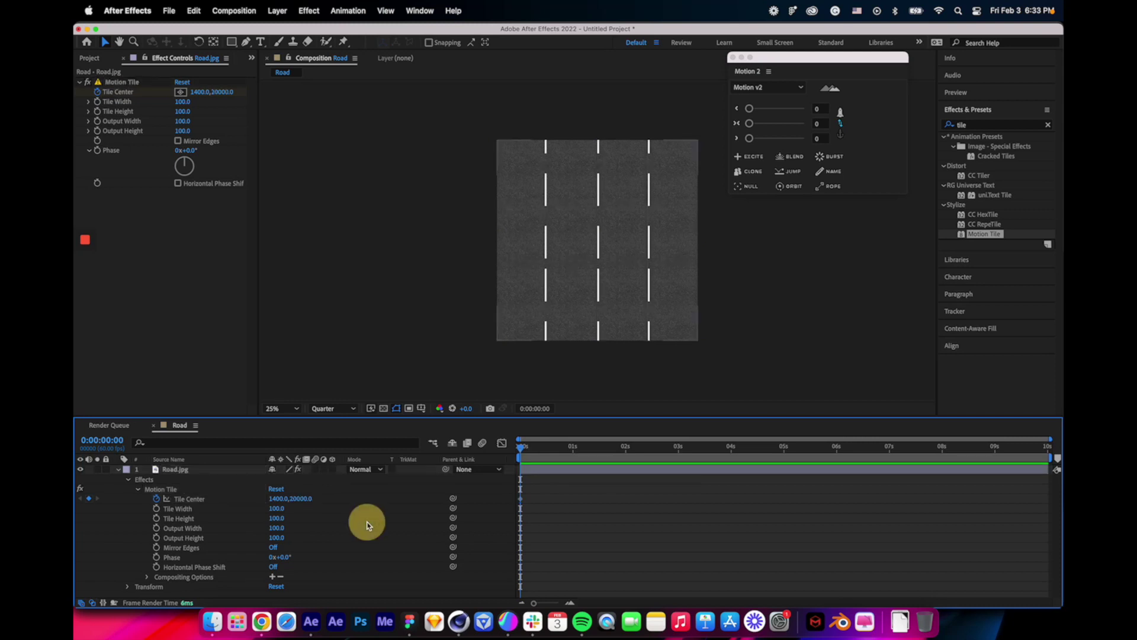
# Add a second Tile Center keyframe at the 10-second end of the composition with Y value 0
pyautogui.click(1050, 453)
pyautogui.click(301, 500)
pyautogui.write('0')
pyautogui.click(612, 513)
# Play back the Road composition from the start to check the scrolling lane markings
pyautogui.click(522, 450)
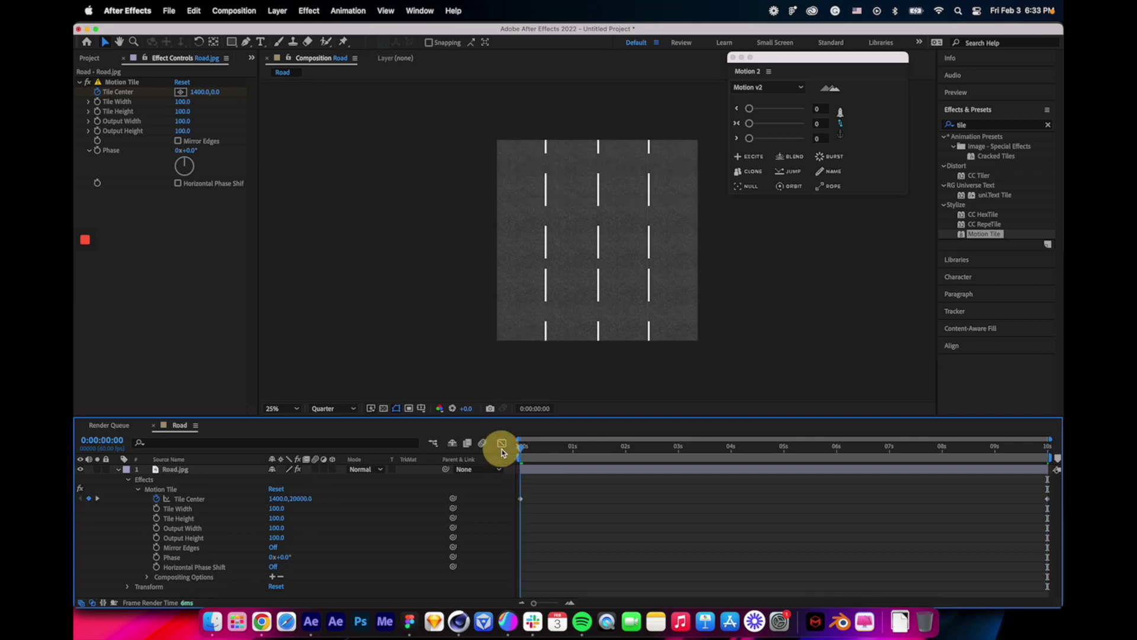
pyautogui.press('space')
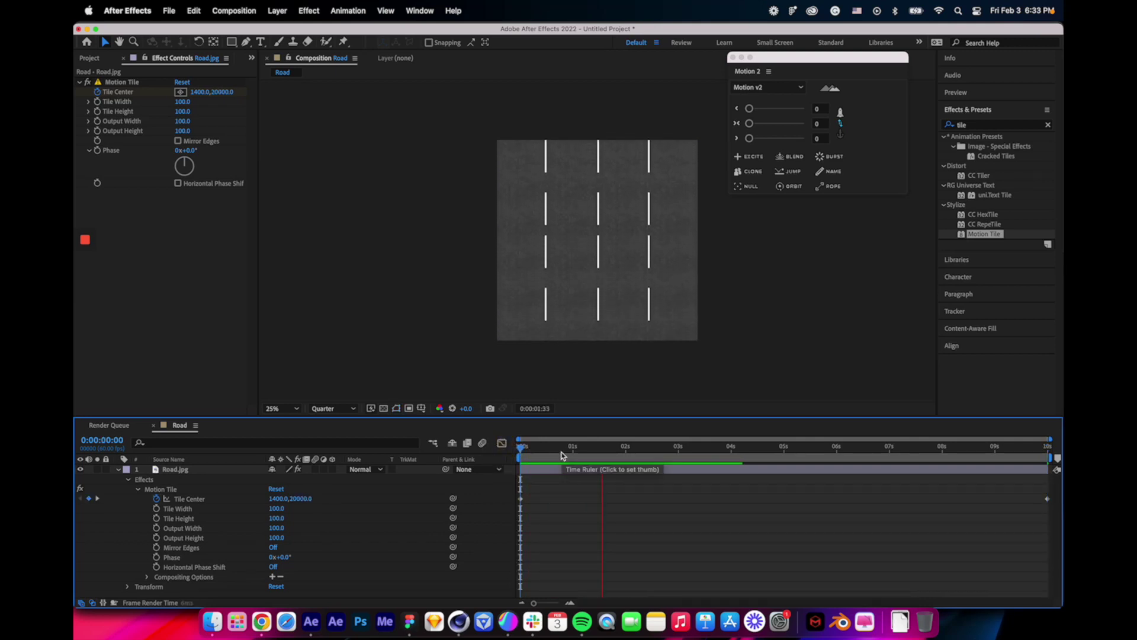
pyautogui.moveTo(607, 458); pyautogui.dragTo(1058, 464)
pyautogui.moveTo(582, 452); pyautogui.dragTo(468, 447)
pyautogui.press('space')
pyautogui.press('space')
# Send the Road composition to Adobe Media Encoder for H.264 rendering with the H264 High preset, and switch to Finder
pyautogui.click(246, 11)
pyautogui.click(267, 111)
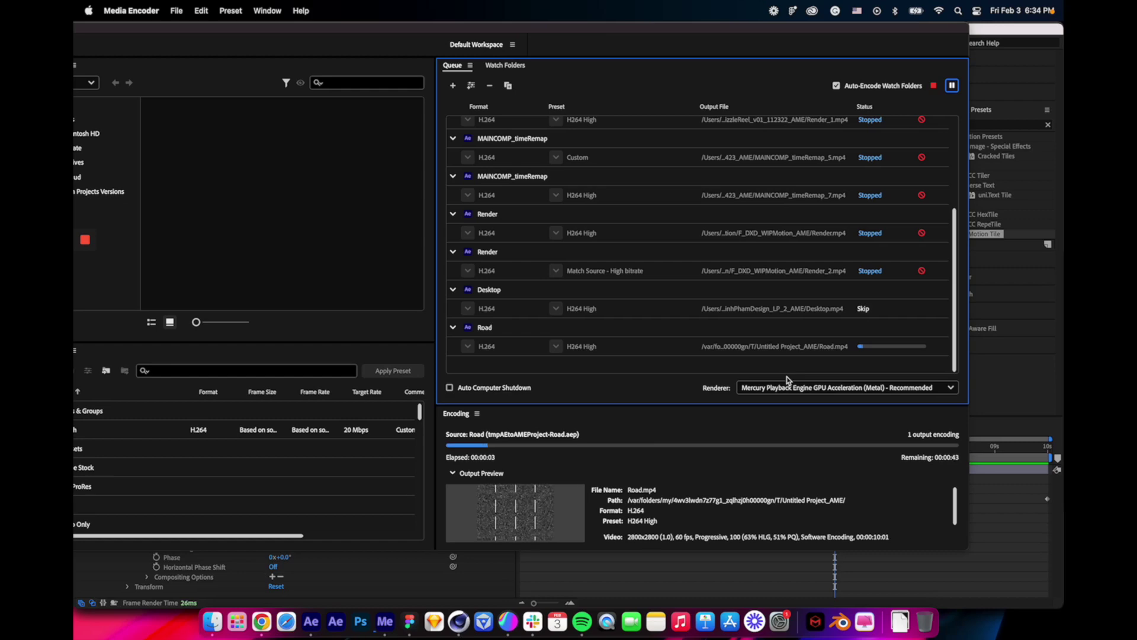
pyautogui.click(213, 632)
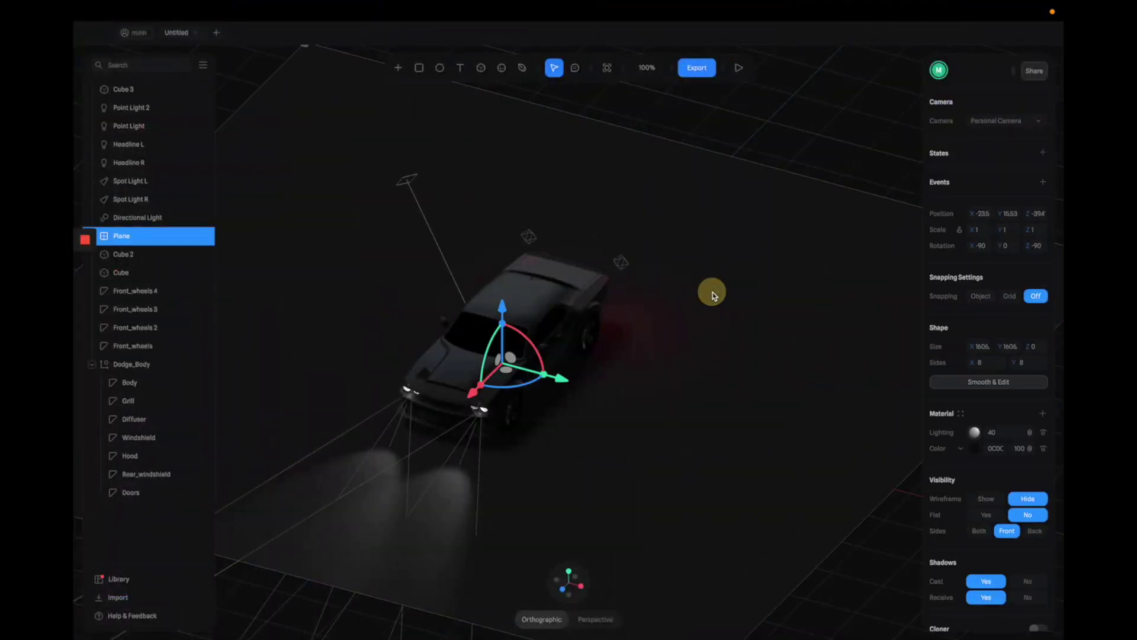
# Add a new layer to the floor plane's material and set its type to Video
pyautogui.scroll(-5, 712, 293)
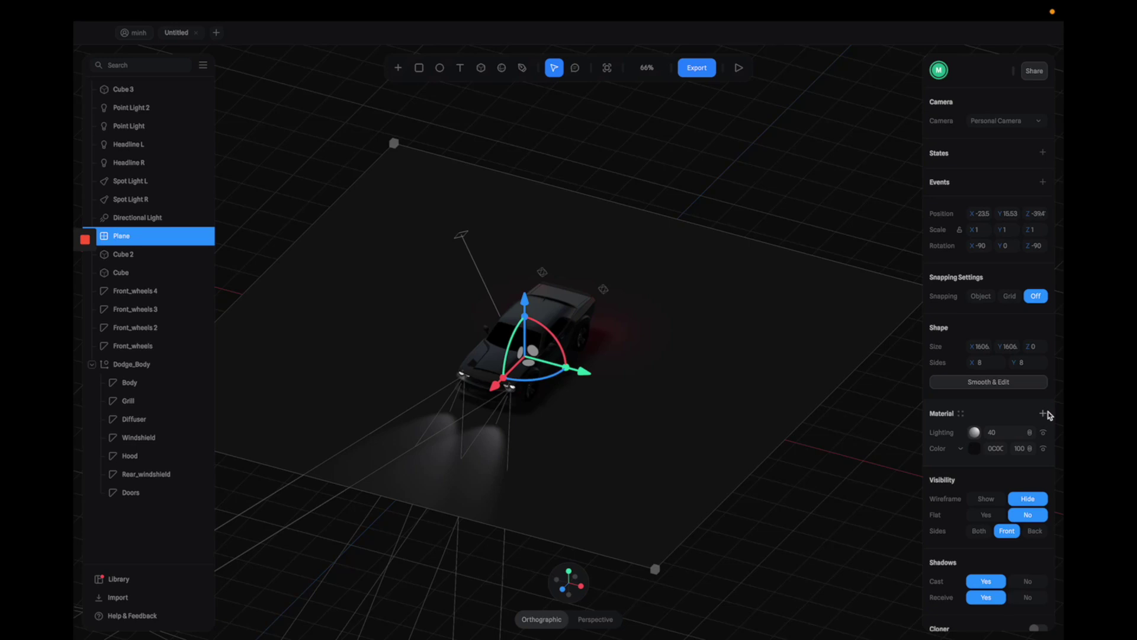
pyautogui.click(1044, 413)
pyautogui.click(967, 434)
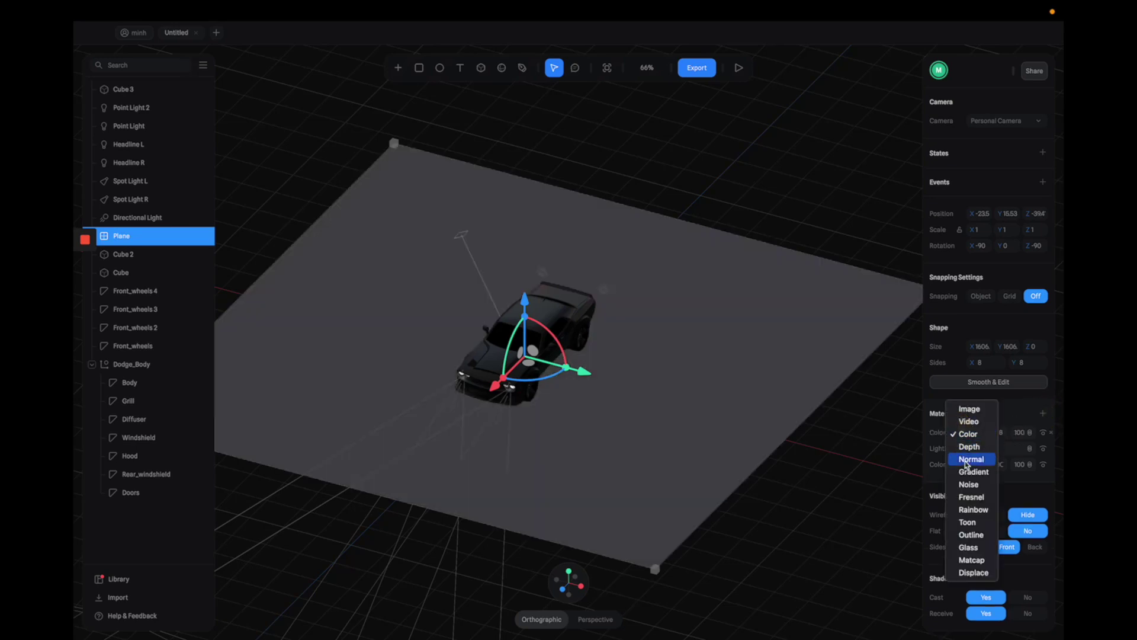
pyautogui.click(969, 421)
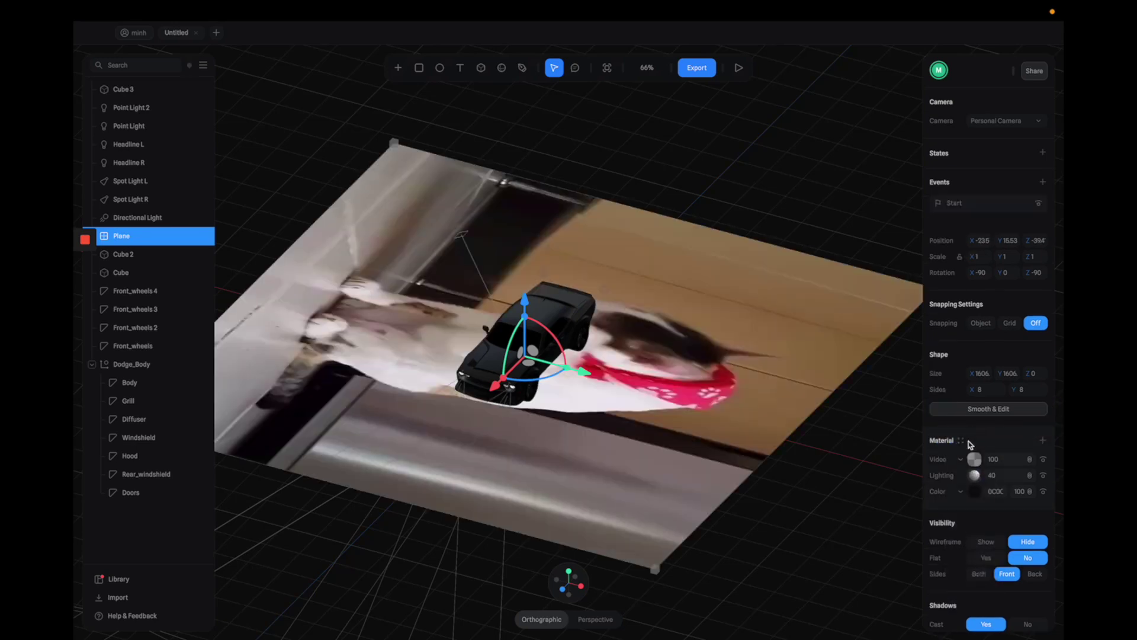
# Replace the video layer's default clip with Road.mp4 from the Render folder in Documents
pyautogui.click(974, 461)
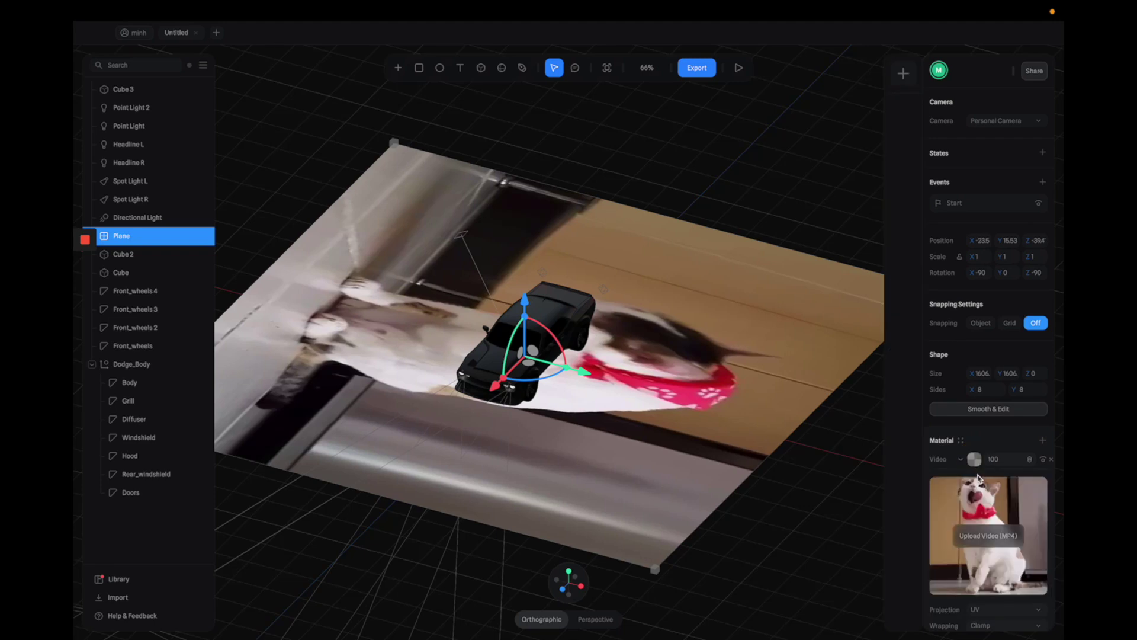
pyautogui.click(997, 539)
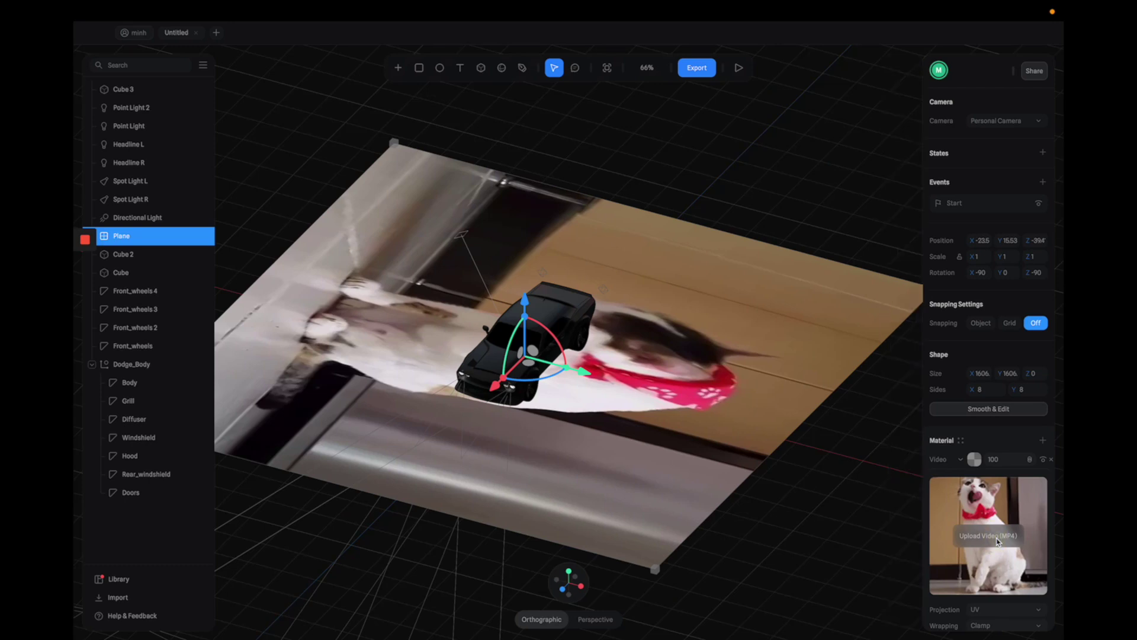
pyautogui.click(988, 536)
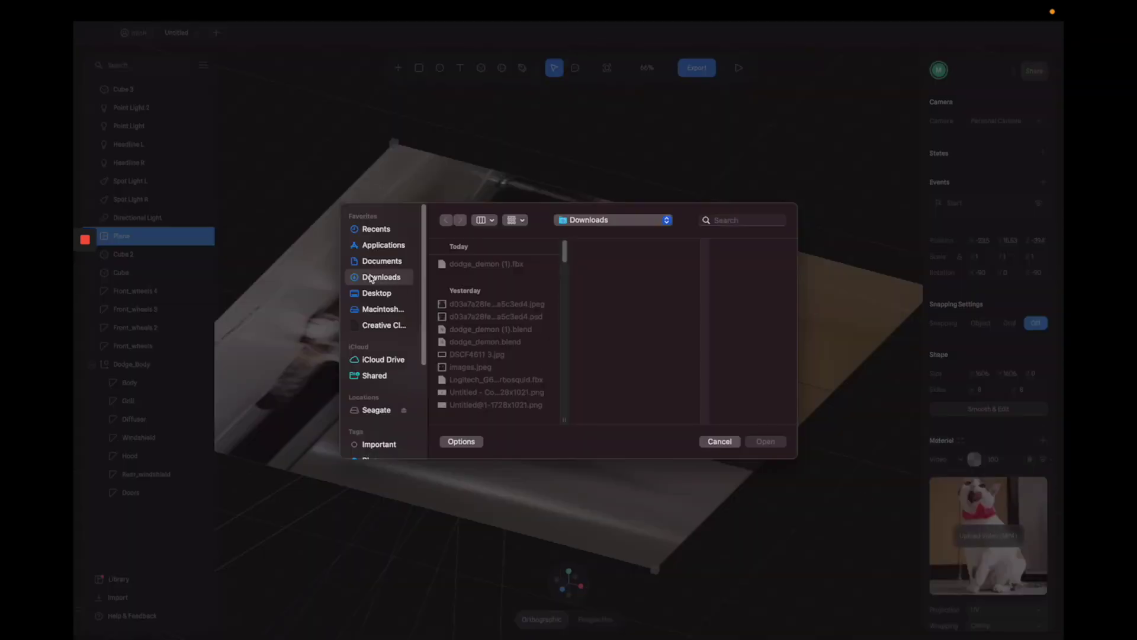
pyautogui.click(381, 260)
pyautogui.click(717, 264)
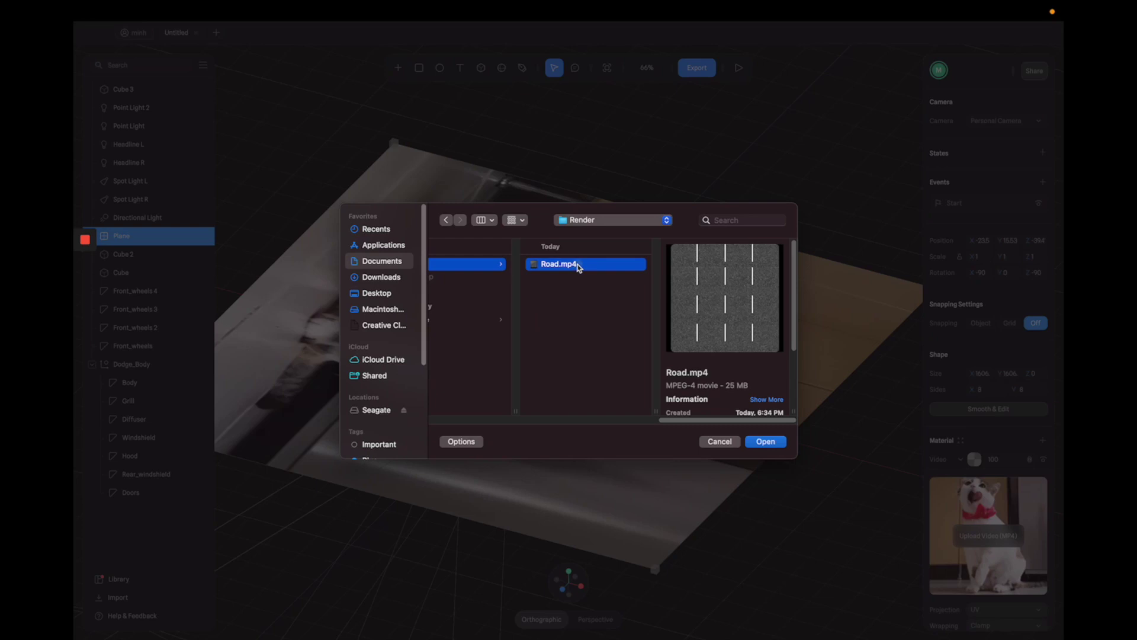
pyautogui.doubleClick(578, 264)
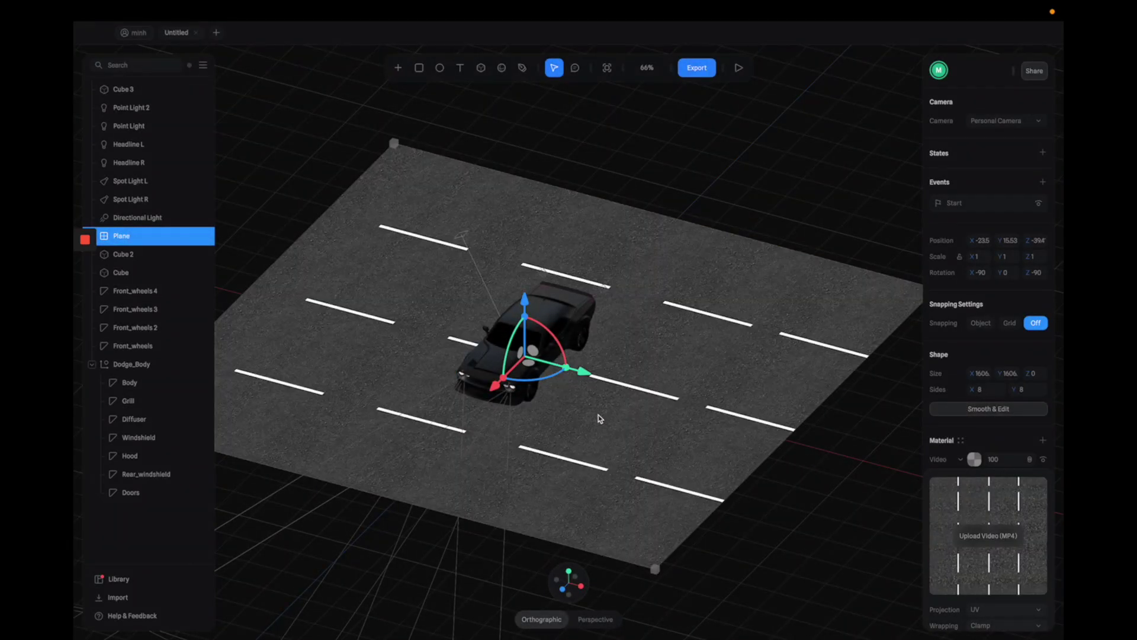
# Try the road plane at X rotation 0 and at Y rotation 90, undoing each change
pyautogui.click(1007, 273)
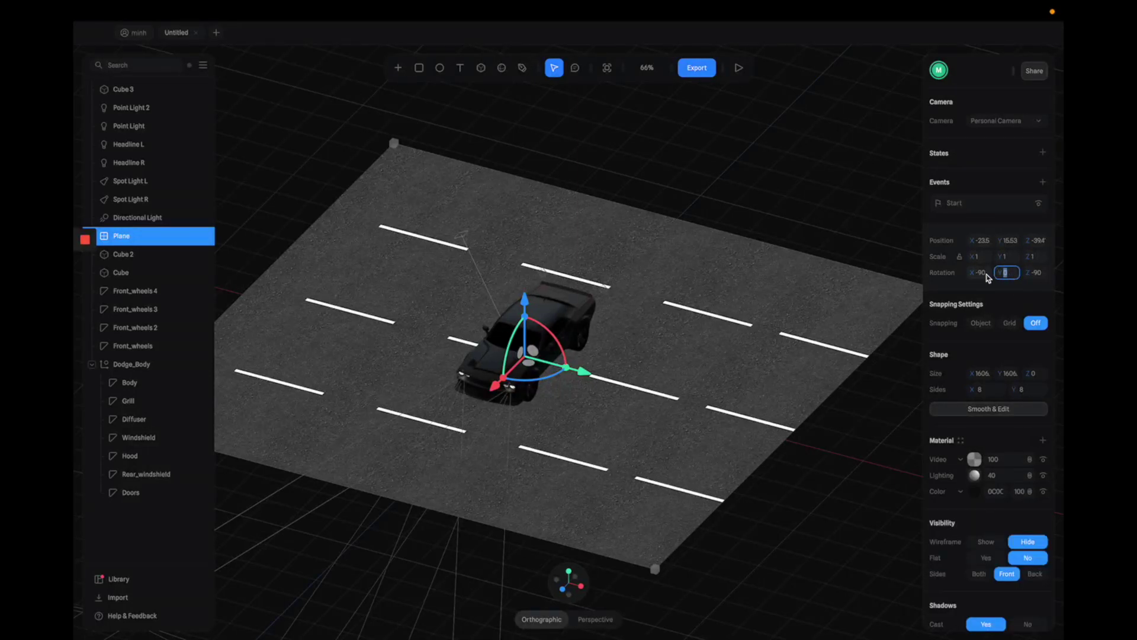
pyautogui.click(986, 274)
pyautogui.press('Return')
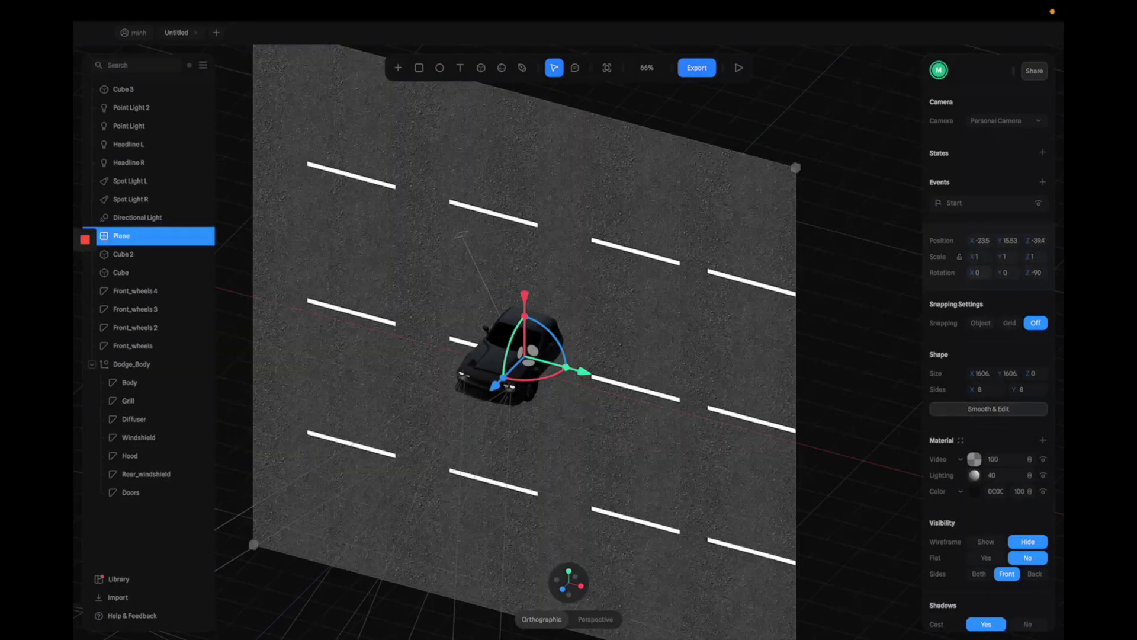
pyautogui.hotkey('ctrl', 'z')
pyautogui.click(1007, 273)
pyautogui.write('90')
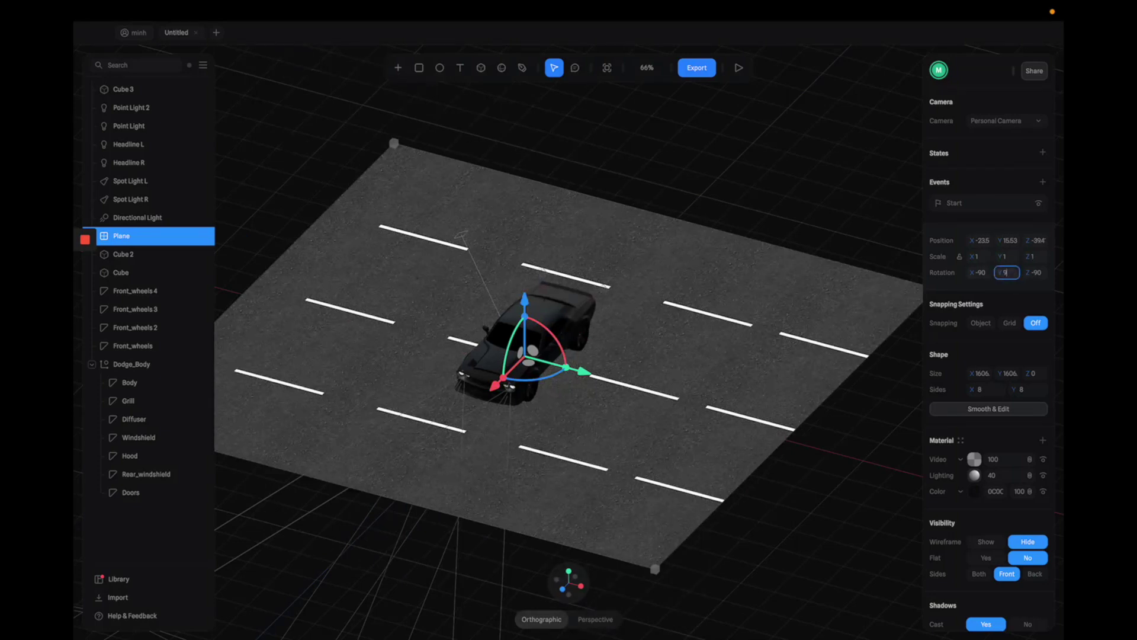
pyautogui.press('Return')
pyautogui.hotkey('ctrl', 'z')
# Set the plane's Z rotation to 0, then shift it along X and scale it to 0.82 so the car fits a lane
pyautogui.click(1037, 271)
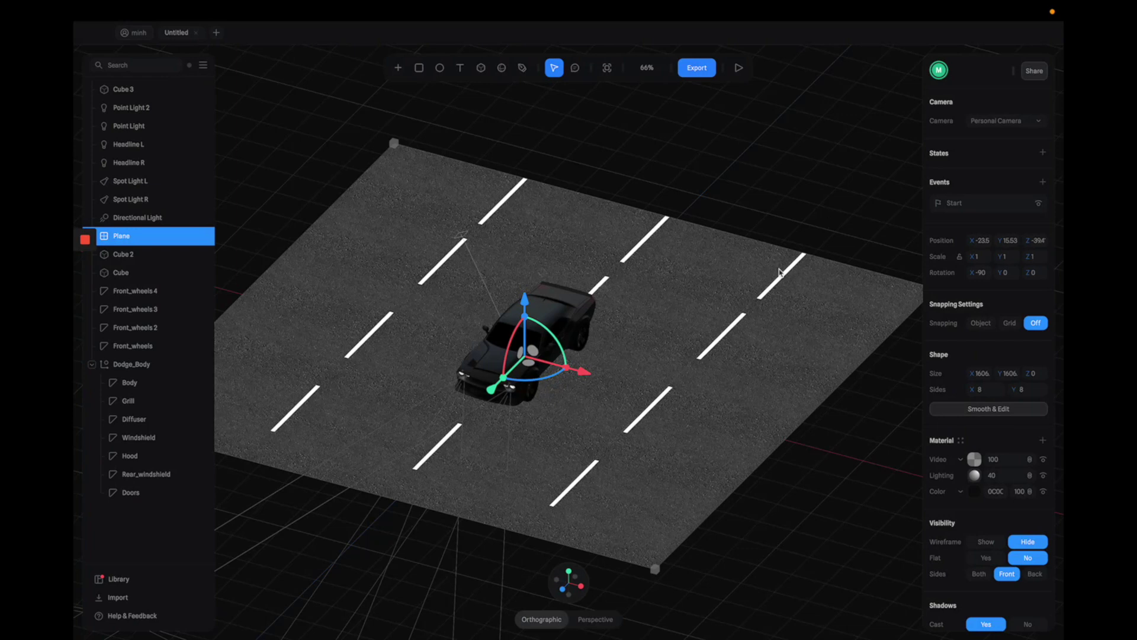
pyautogui.moveTo(573, 373); pyautogui.dragTo(508, 349)
pyautogui.keyDown('alt'); pyautogui.moveTo(780, 221); pyautogui.dragTo(793, 229); pyautogui.keyUp('alt')
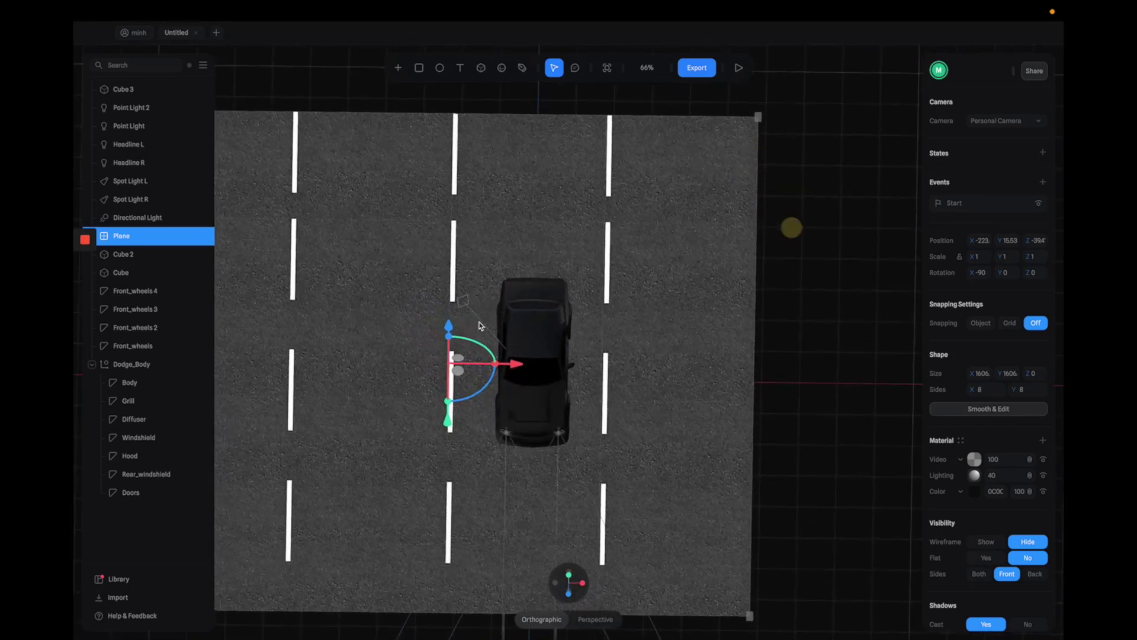
pyautogui.keyDown('shift'); pyautogui.moveTo(497, 365); pyautogui.dragTo(529, 368); pyautogui.keyUp('shift')
pyautogui.moveTo(781, 384); pyautogui.dragTo(768, 364)
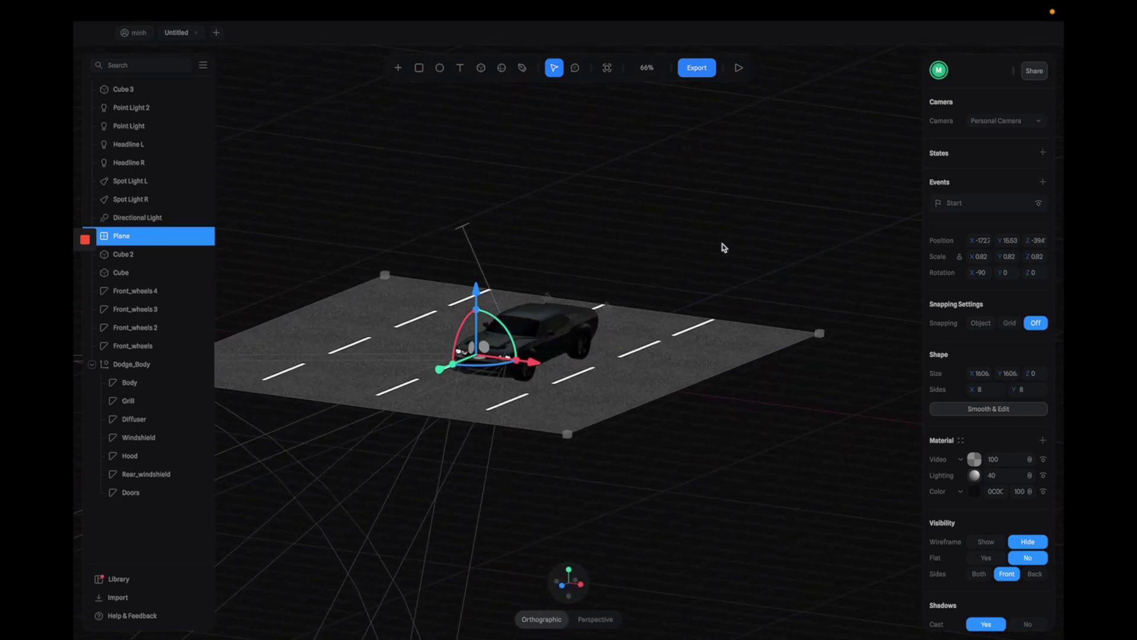
# Set the blend mode of the plane's video layer to Overlay and inspect the road around the car up close
pyautogui.click(1030, 460)
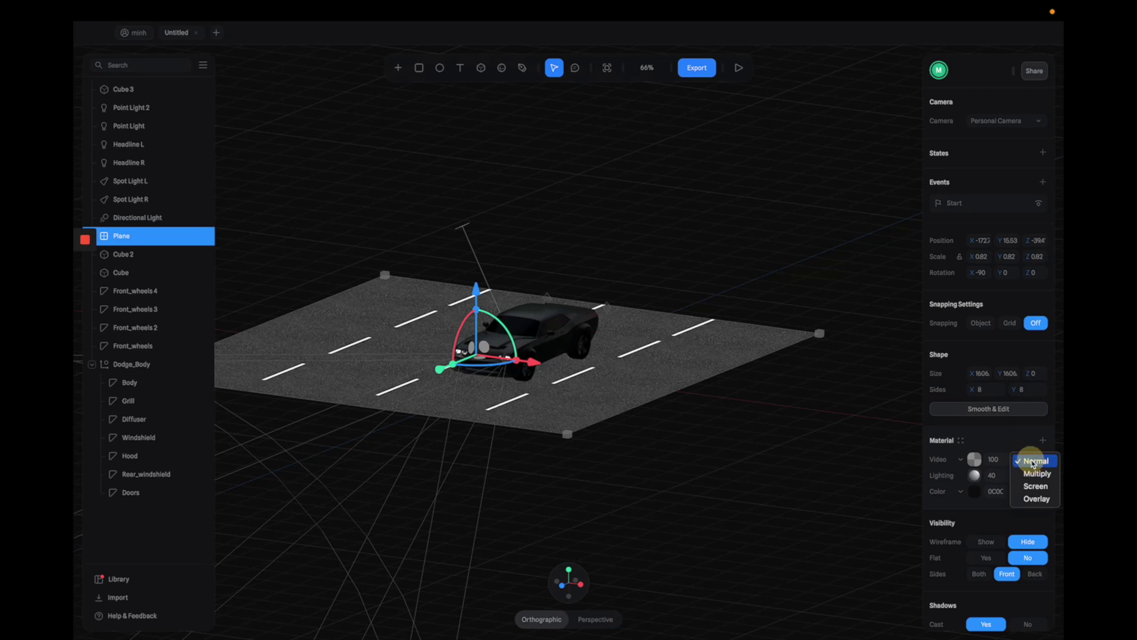
pyautogui.click(1031, 500)
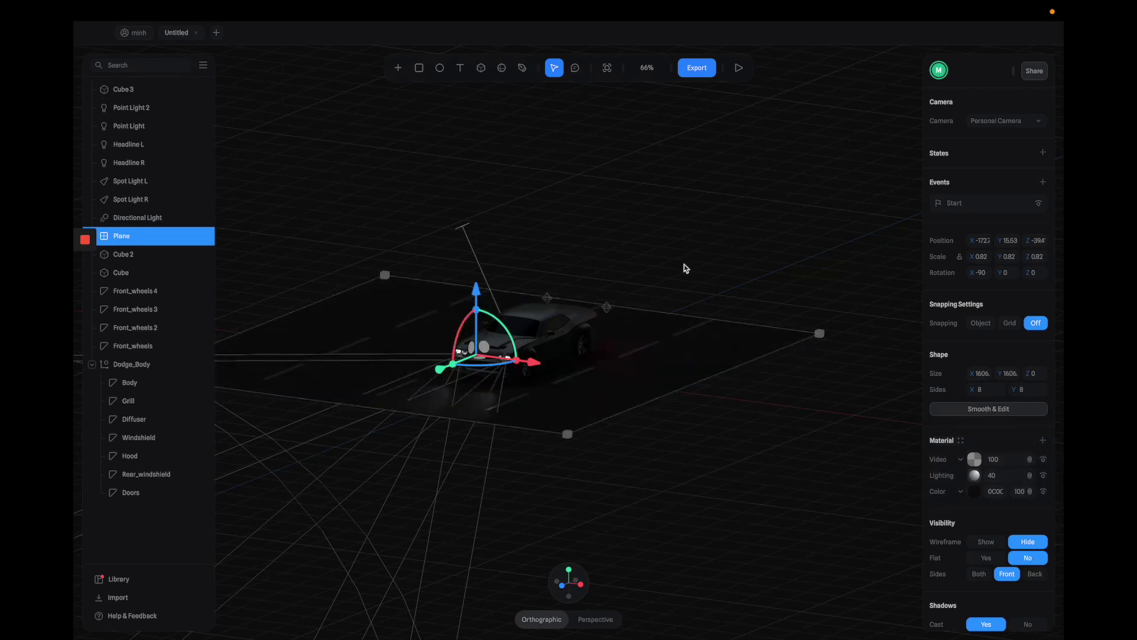
pyautogui.scroll(10, 681, 264)
pyautogui.scroll(7, 773, 227)
pyautogui.keyDown('alt'); pyautogui.moveTo(731, 228); pyautogui.dragTo(741, 194); pyautogui.keyUp('alt')
# Lighten the plane's base color layer to RGB(21, 21, 22)
pyautogui.click(972, 493)
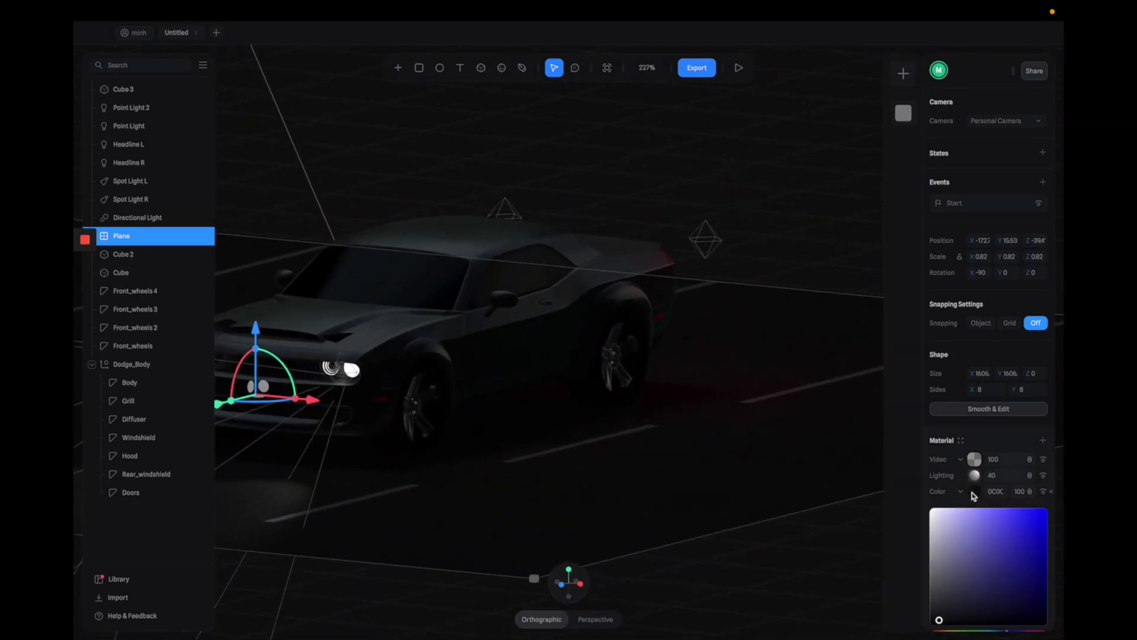
pyautogui.scroll(-2, 946, 600)
pyautogui.moveTo(940, 568); pyautogui.dragTo(936, 561)
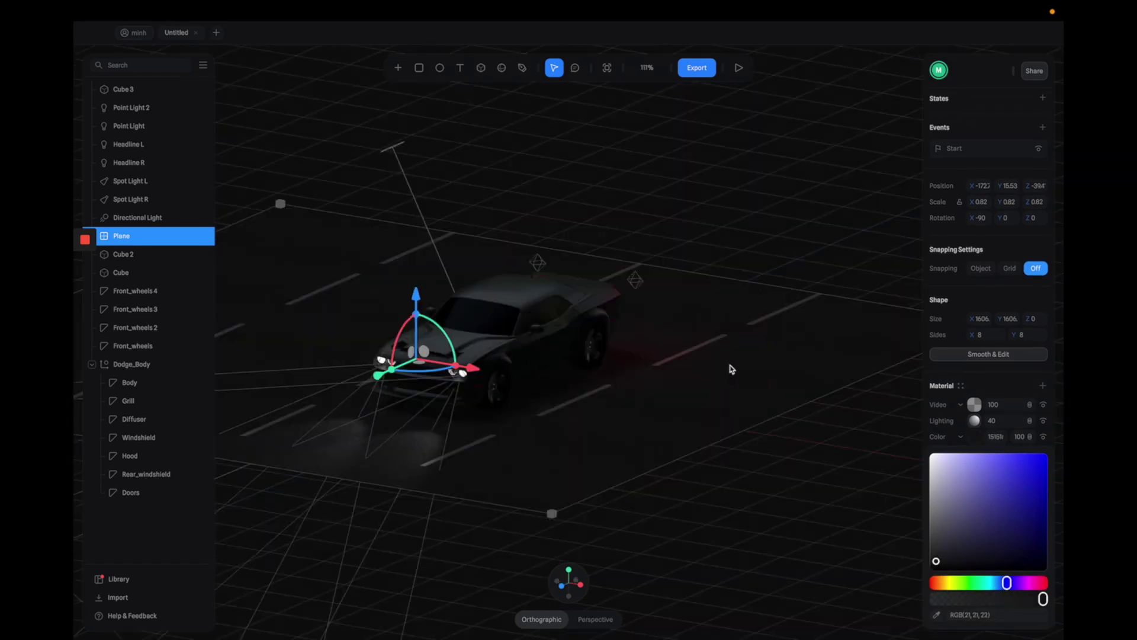
# Preview the car on the moving road in play mode and return to the editor
pyautogui.click(725, 189)
pyautogui.moveTo(724, 190)
pyautogui.mouseDown()
pyautogui.moveTo(711, 223)
pyautogui.moveTo(741, 198)
pyautogui.mouseUp()
pyautogui.click(749, 208)
pyautogui.click(738, 70)
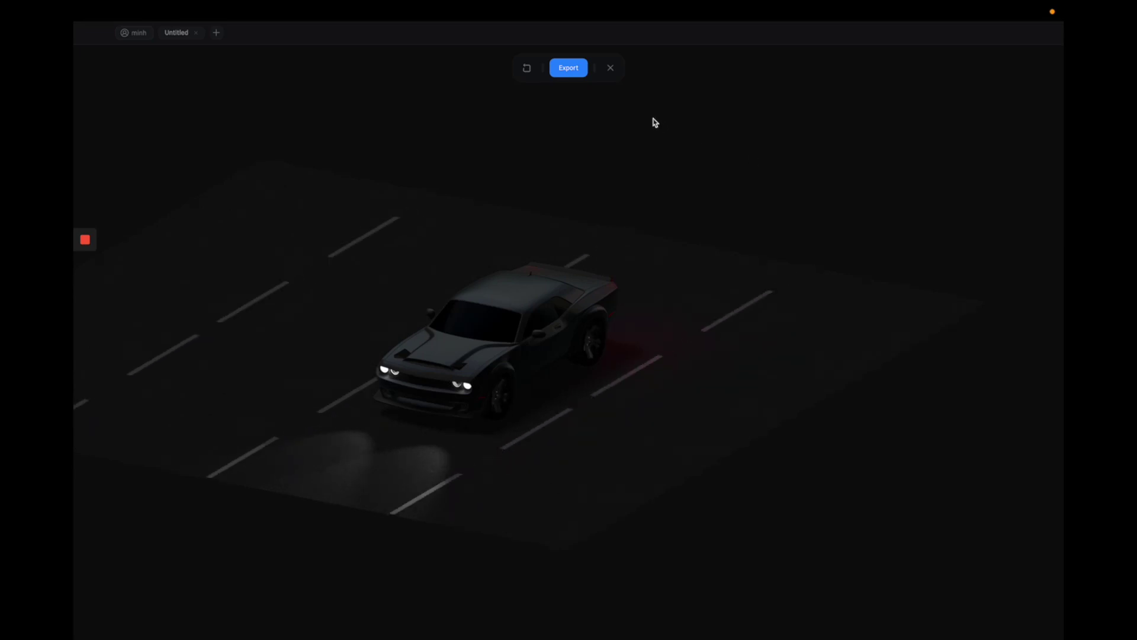
pyautogui.click(611, 68)
# Add a new material layer to the floor plane and change its type to Gradient
pyautogui.click(827, 325)
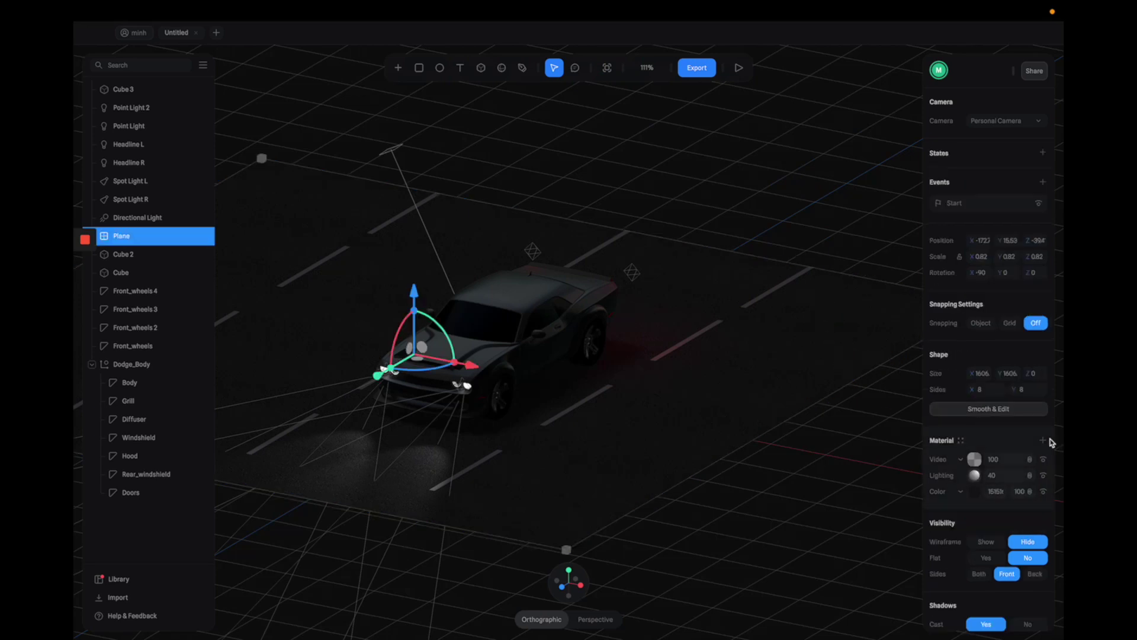
pyautogui.click(1044, 440)
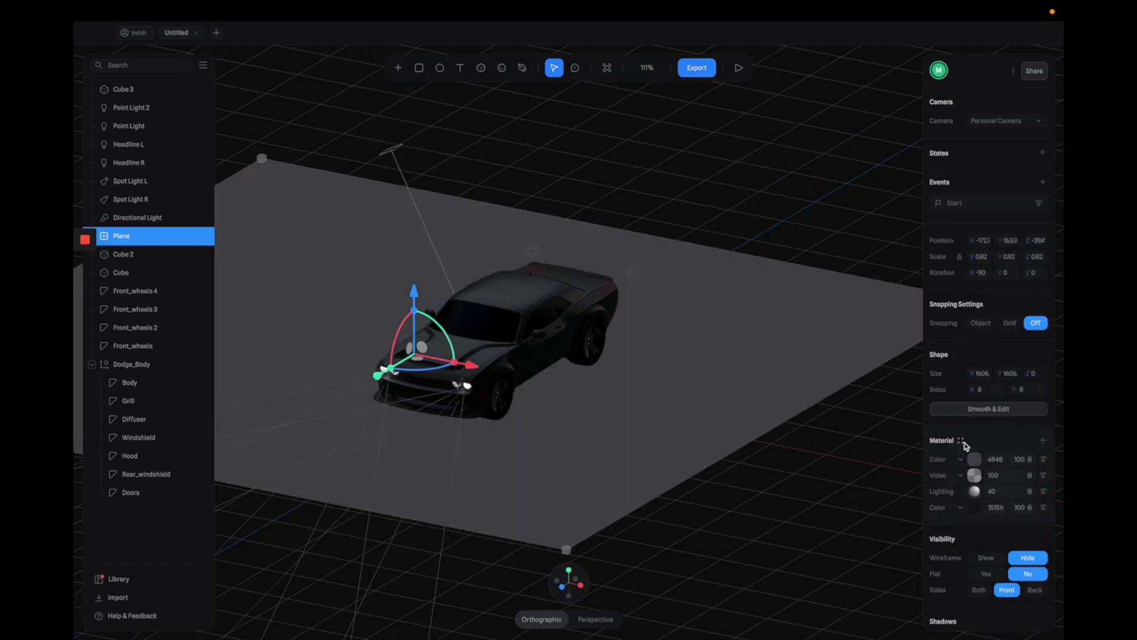
pyautogui.click(961, 462)
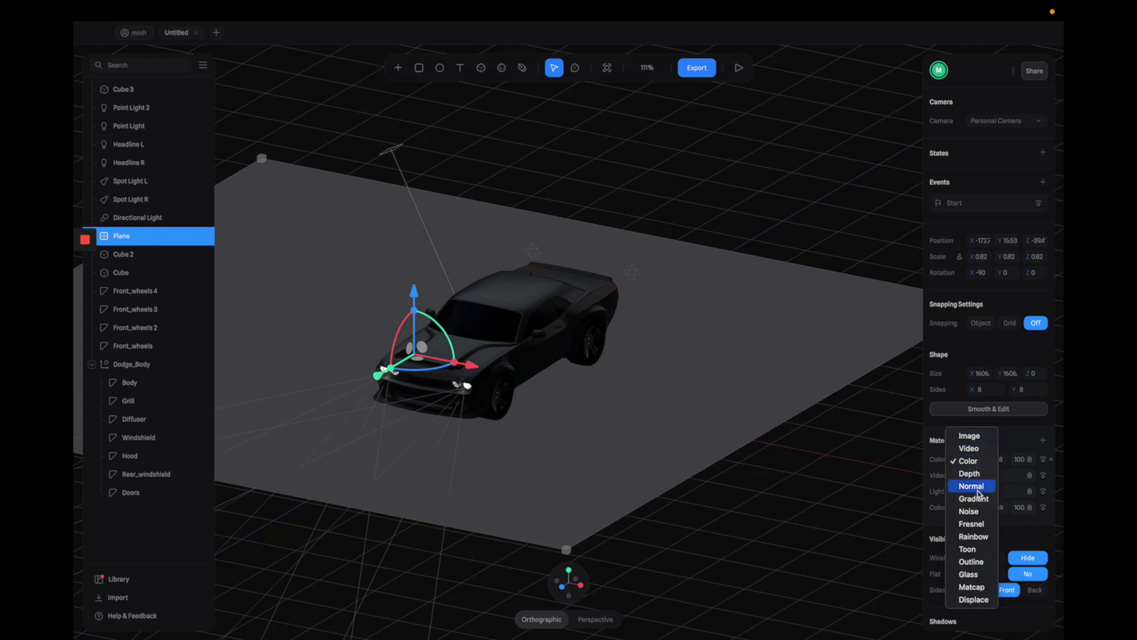
pyautogui.click(974, 499)
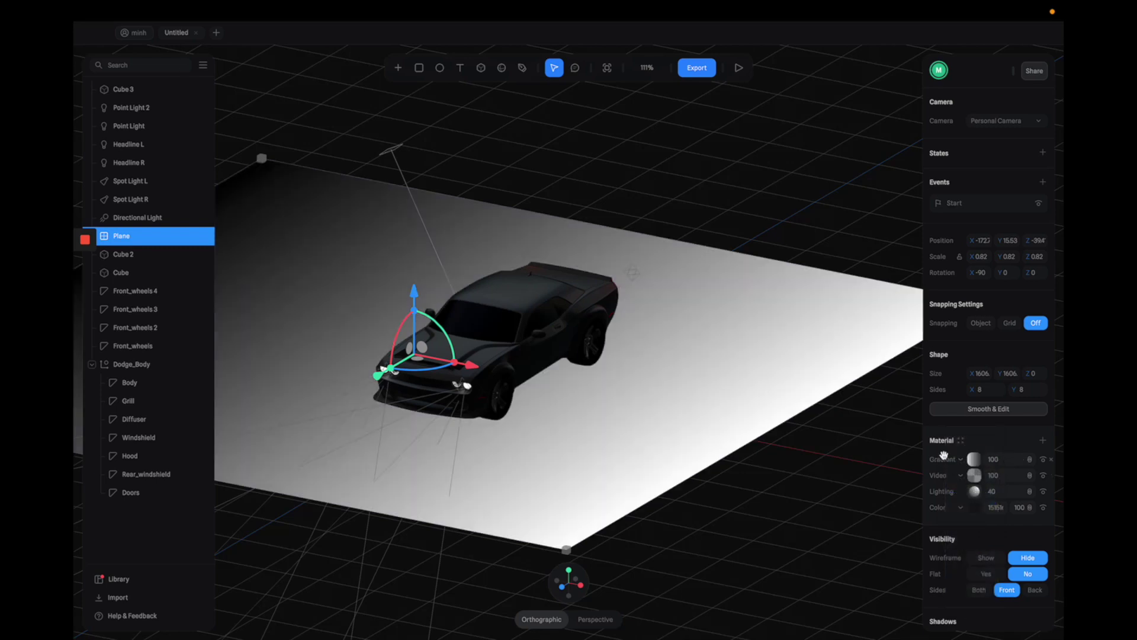
pyautogui.scroll(-3, 813, 416)
pyautogui.keyDown('alt'); pyautogui.moveTo(813, 417); pyautogui.dragTo(810, 439); pyautogui.keyUp('alt')
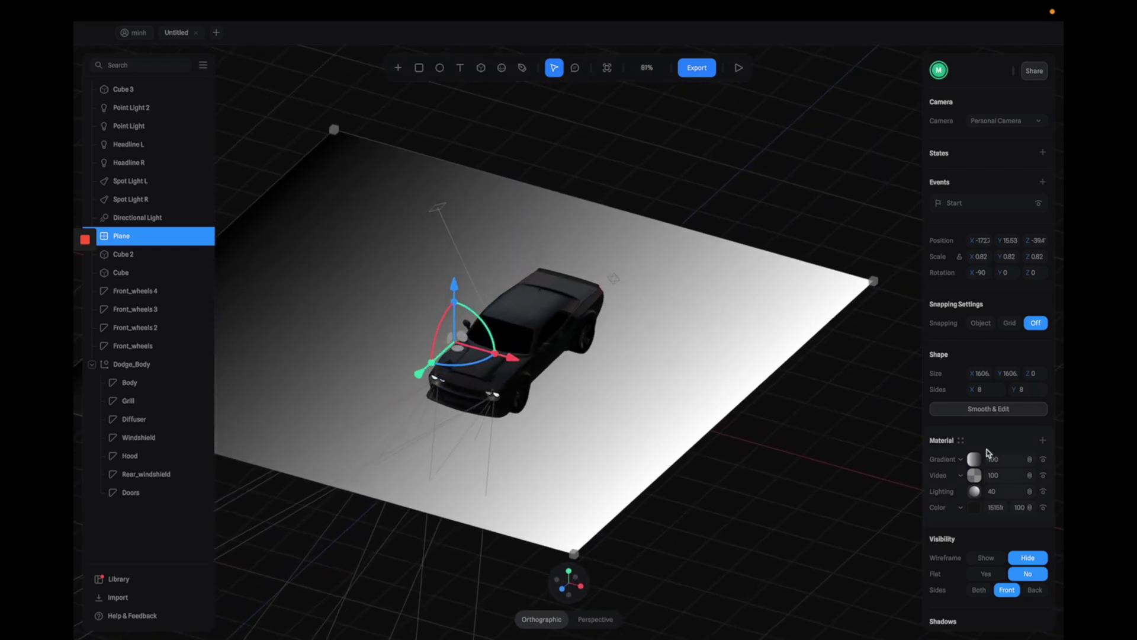
# Set the plane's gradient type to Radial and shift the black ramp stop slightly inward
pyautogui.click(974, 460)
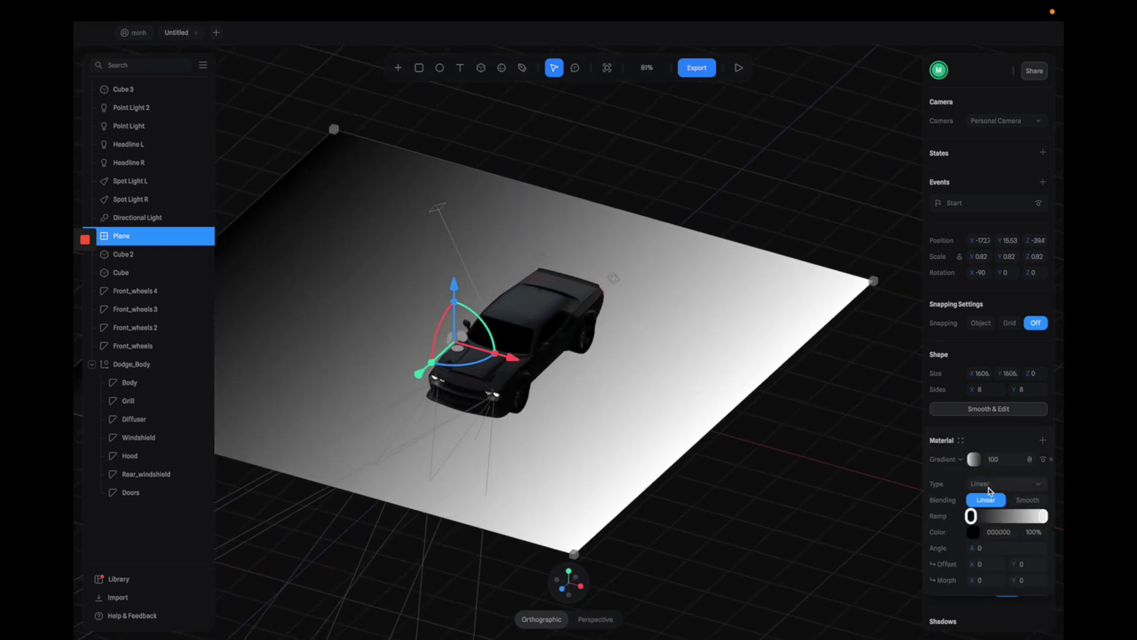
pyautogui.click(986, 483)
pyautogui.click(987, 502)
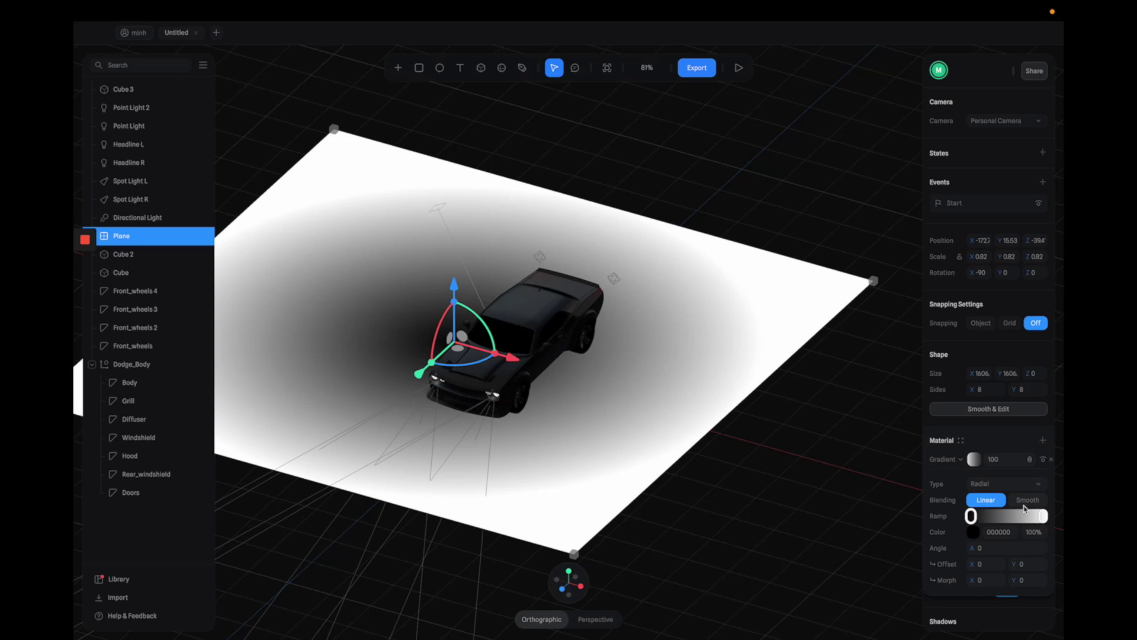
pyautogui.moveTo(972, 516); pyautogui.dragTo(979, 514)
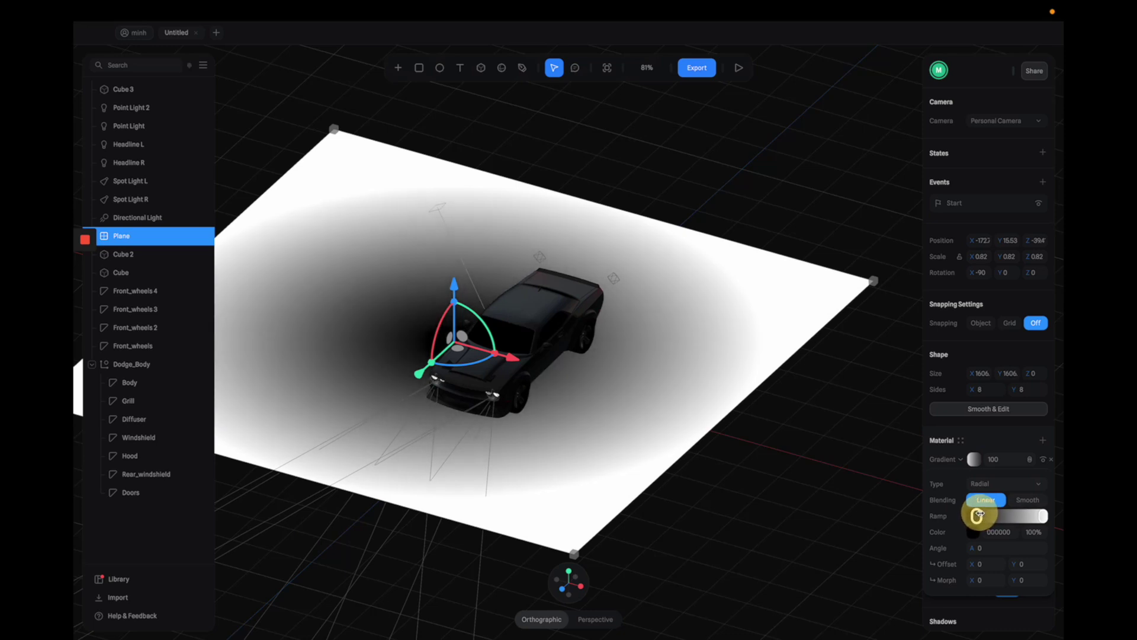
# Copy the frame's background color 0C0C0D and apply it to the white end stop of the plane's gradient
pyautogui.click(853, 429)
pyautogui.click(1000, 170)
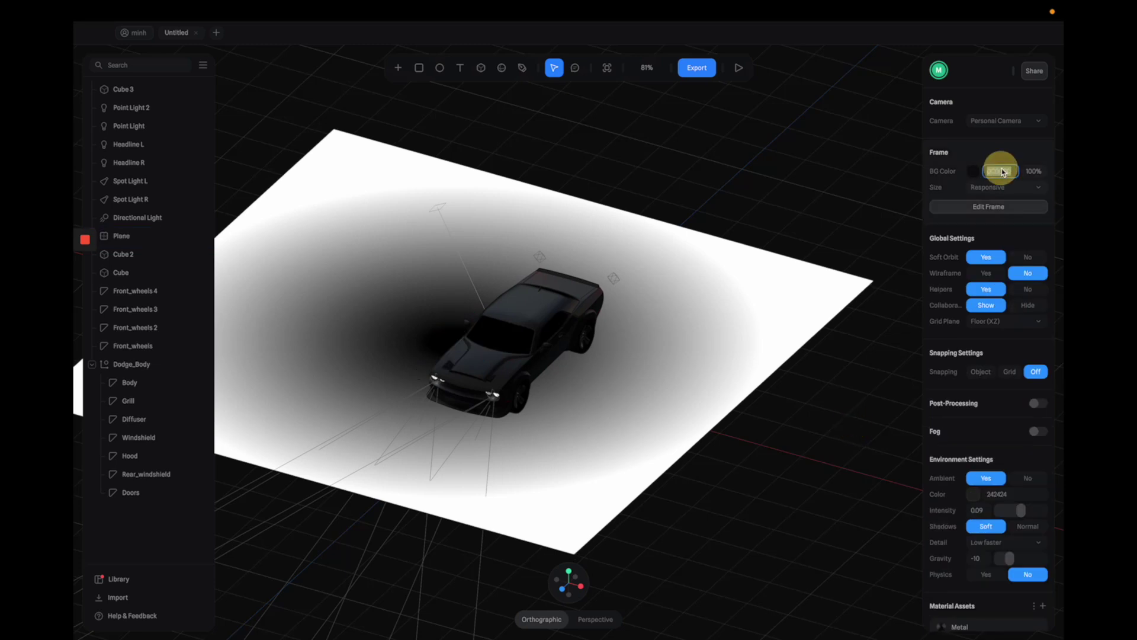
pyautogui.click(826, 287)
pyautogui.click(975, 461)
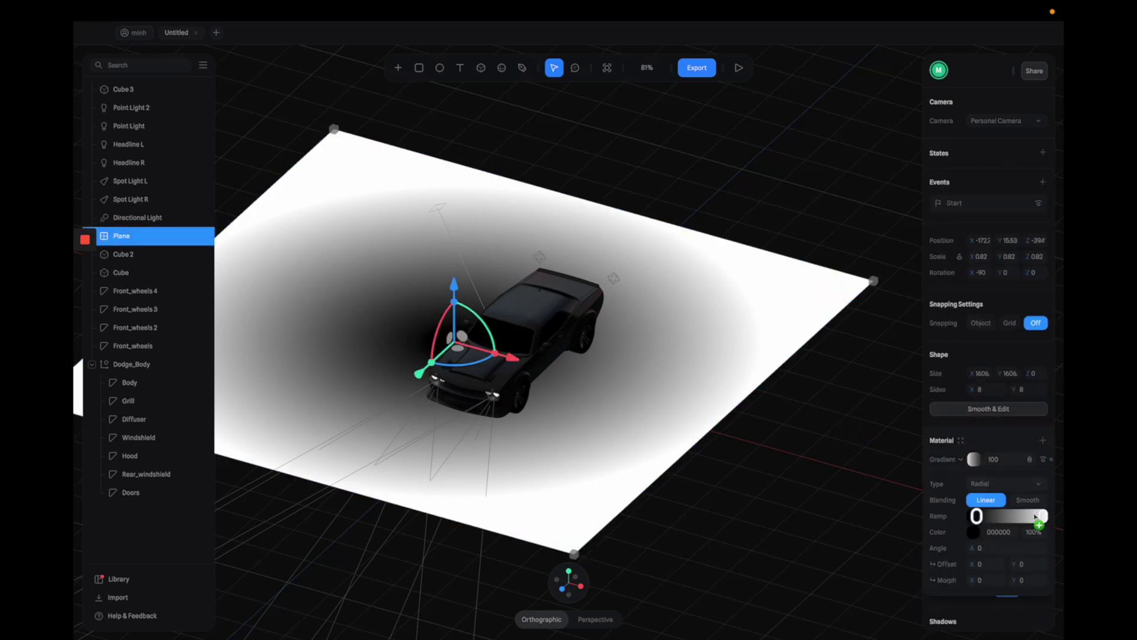
pyautogui.click(1044, 517)
pyautogui.click(1001, 534)
pyautogui.write('0C0C0D')
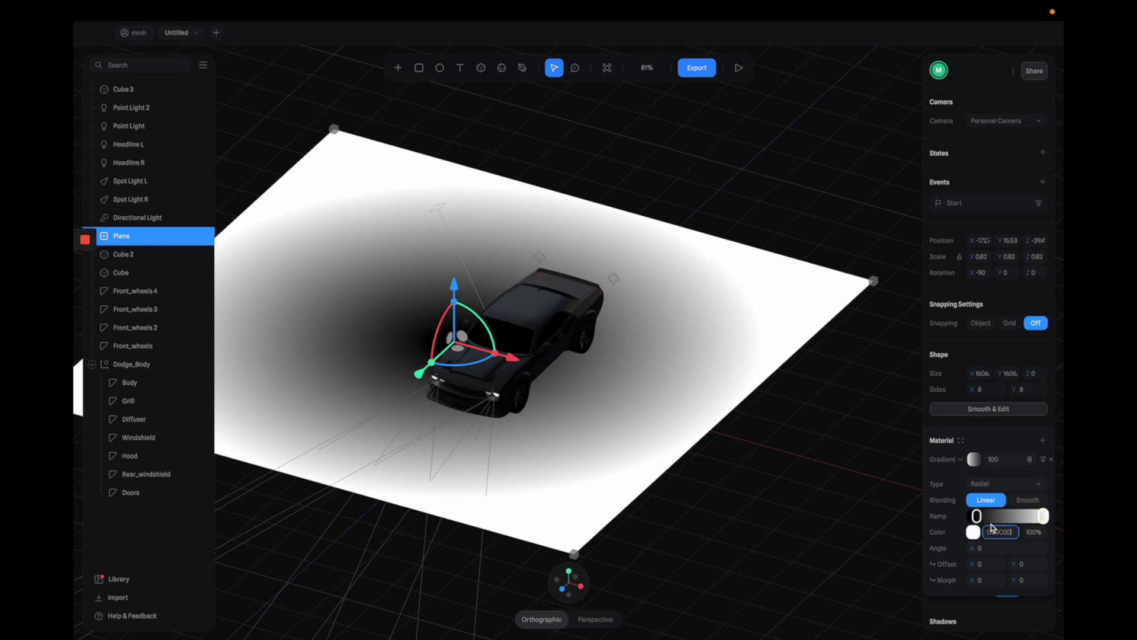
pyautogui.press('Return')
# Set the gradient's starting stop to color 0C0C0D with 0% opacity and slide it to about the middle of the ramp
pyautogui.click(976, 516)
pyautogui.click(999, 532)
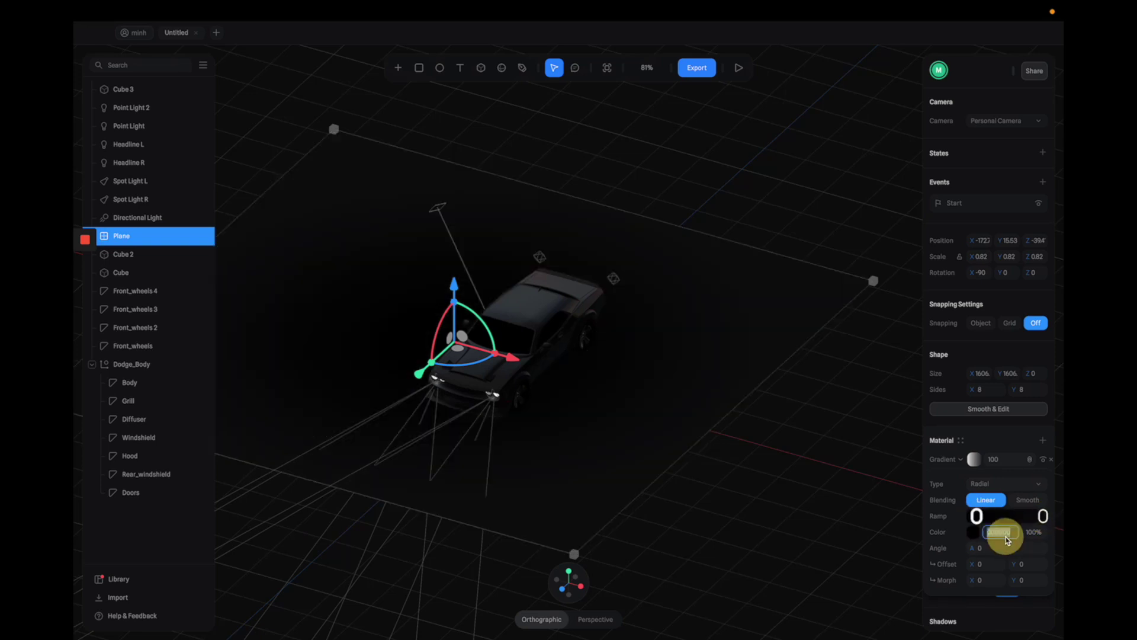
pyautogui.moveTo(990, 534); pyautogui.dragTo(982, 531)
pyautogui.press('Return')
pyautogui.click(1035, 533)
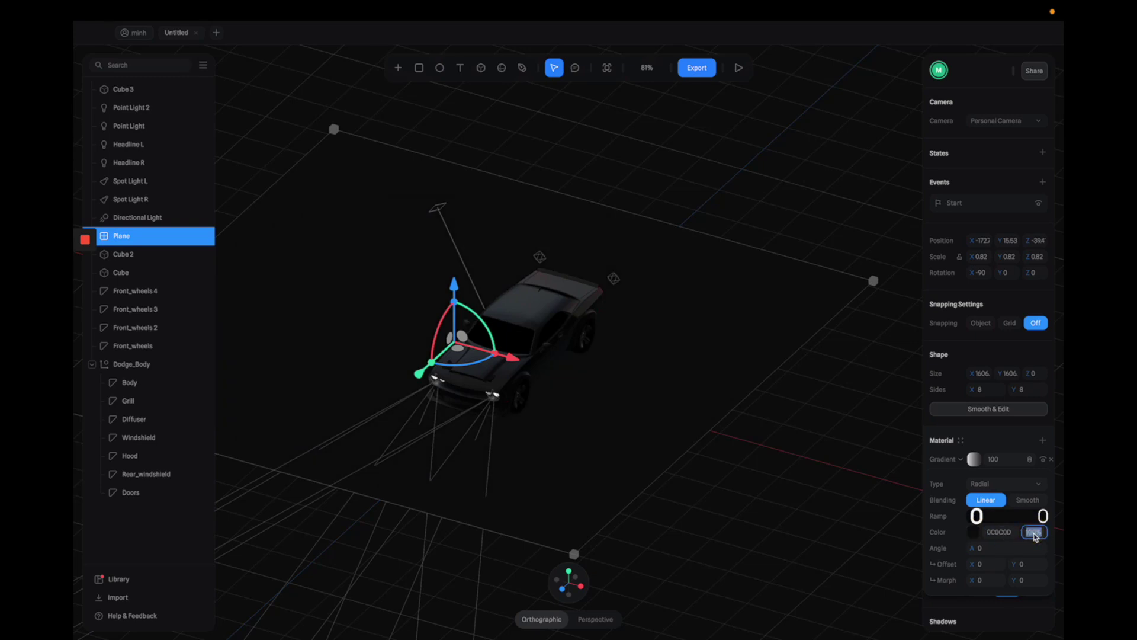
pyautogui.write('0')
pyautogui.press('Return')
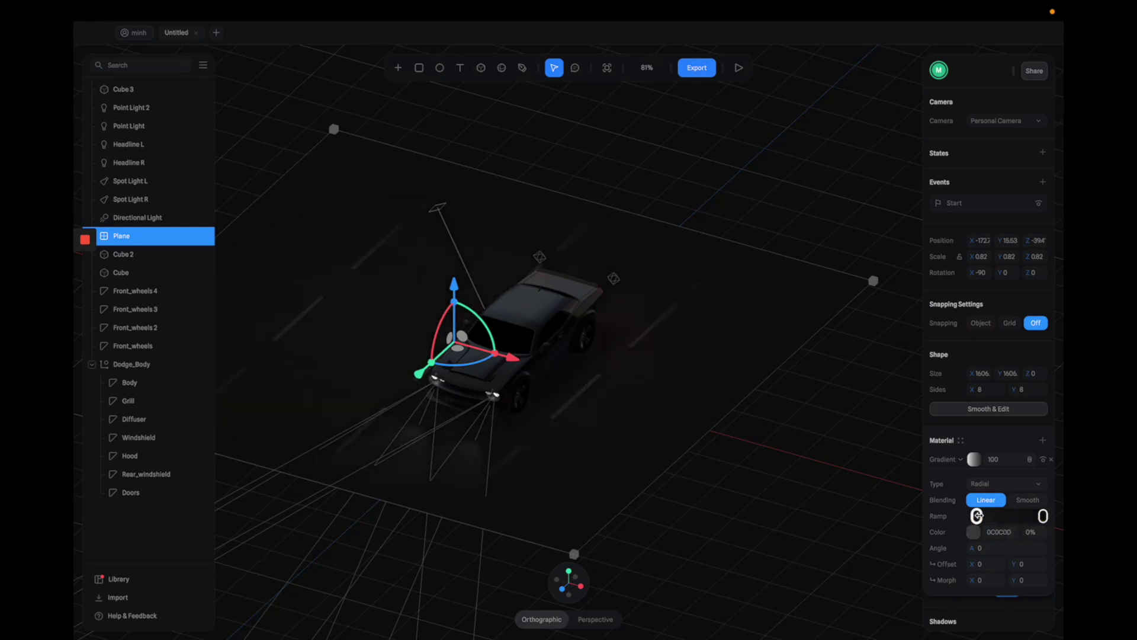
pyautogui.moveTo(977, 516); pyautogui.dragTo(1013, 513)
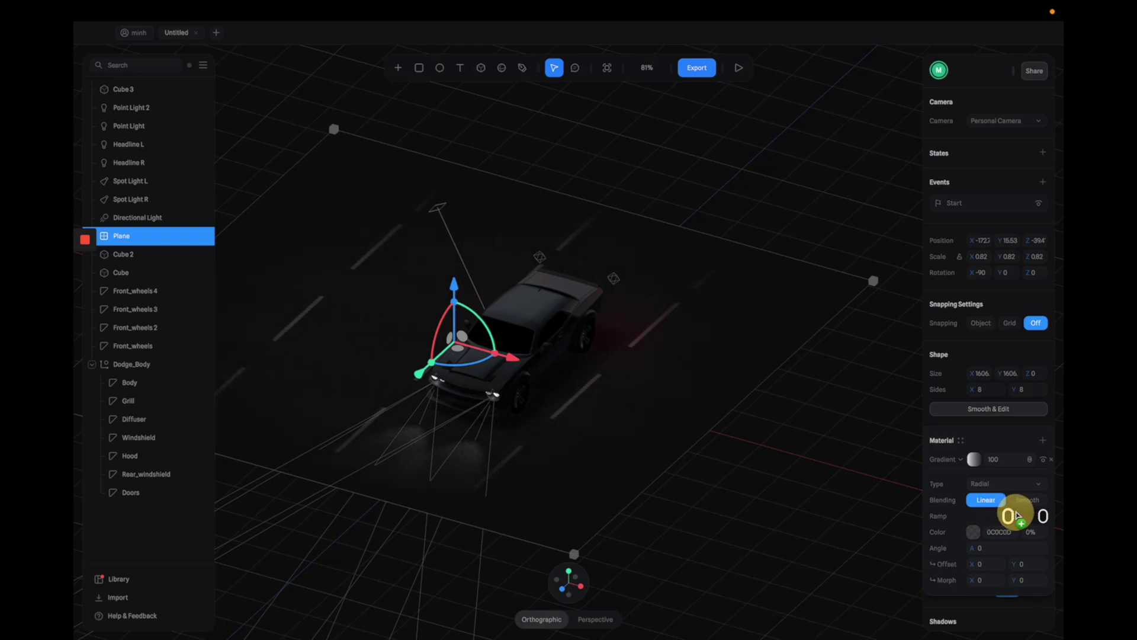
# Preview the faded road in play mode, orbiting around and zooming in on the car, and return to the editor
pyautogui.click(740, 165)
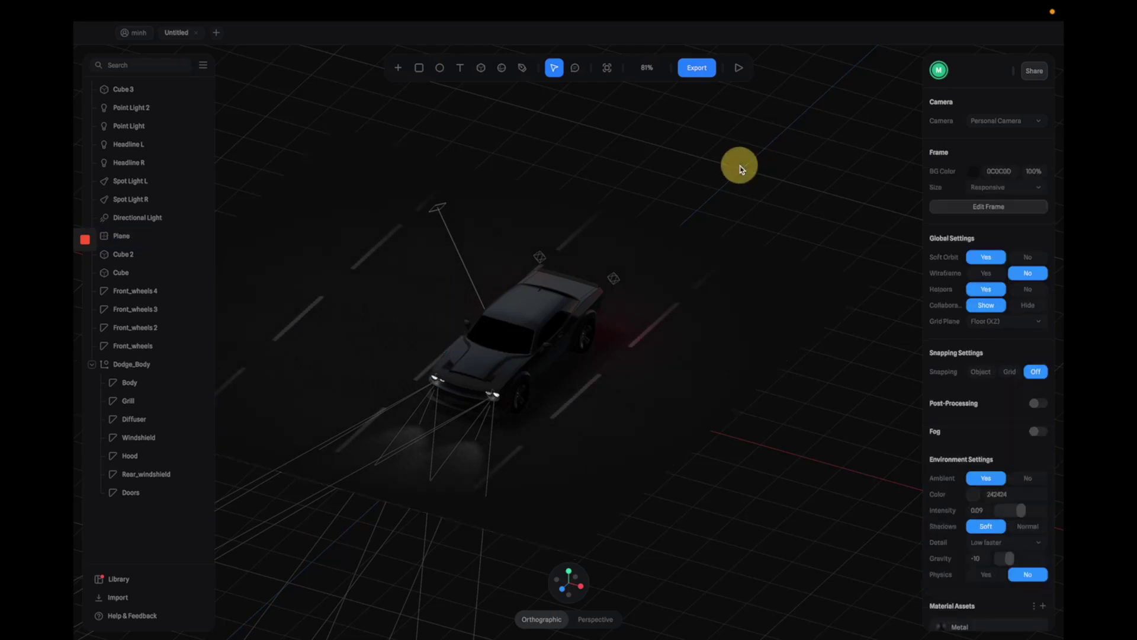
pyautogui.click(740, 67)
pyautogui.moveTo(681, 285); pyautogui.dragTo(601, 333)
pyautogui.scroll(6, 595, 302)
pyautogui.hscroll(-3, 775, 321)
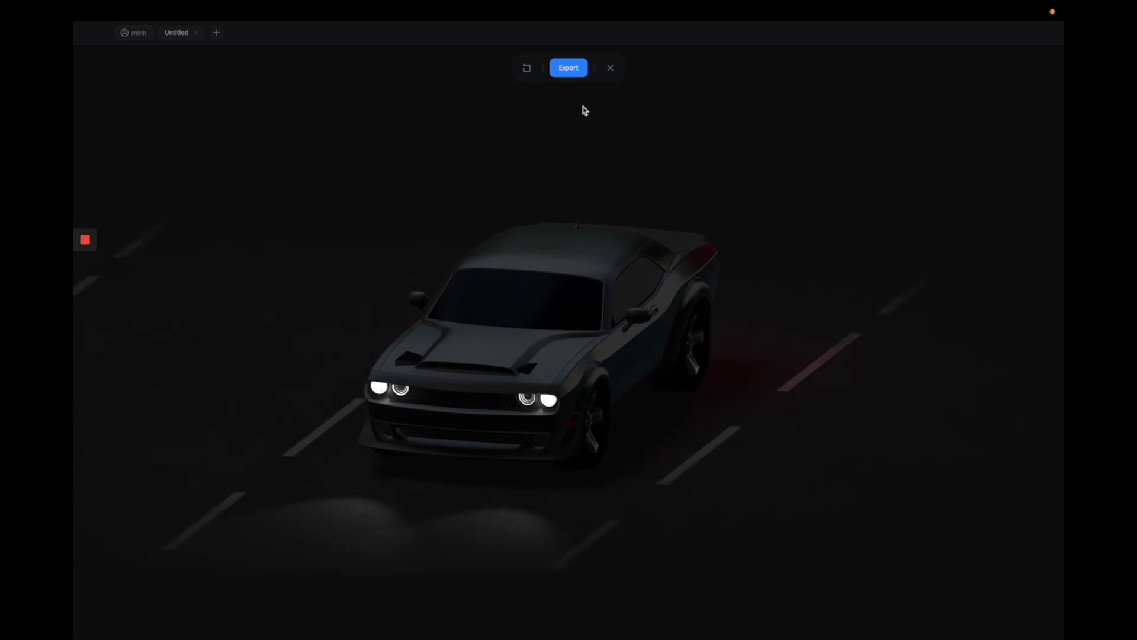
pyautogui.click(611, 68)
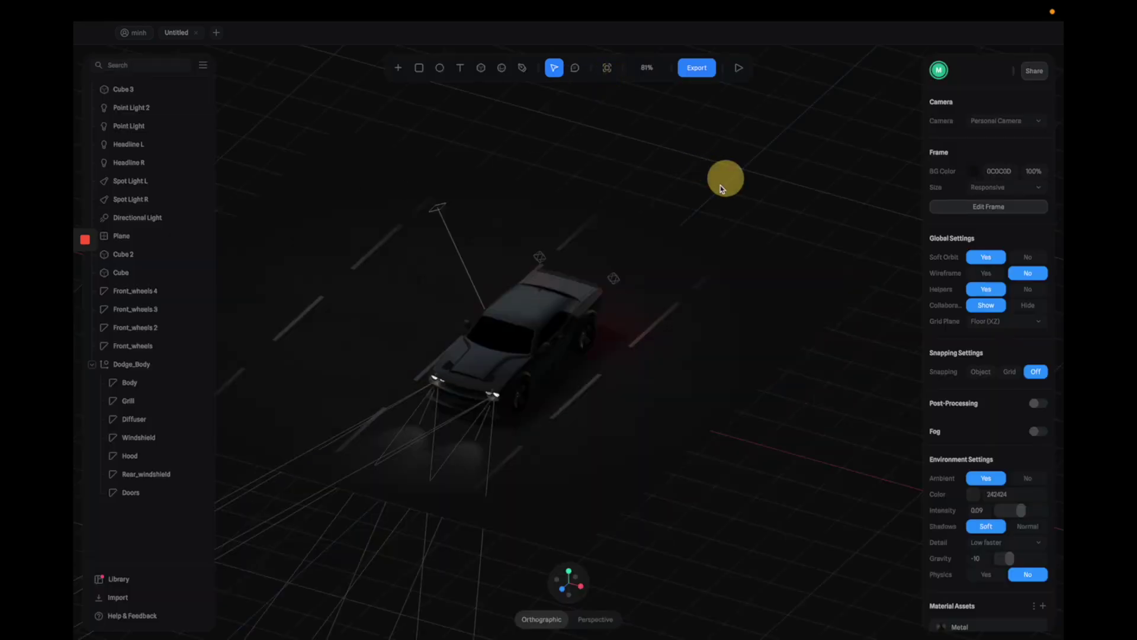
# Add a new shared camera from a low, close front view of the car and set its type to Perspective
pyautogui.scroll(5, 535, 219)
pyautogui.keyDown('alt'); pyautogui.moveTo(694, 215); pyautogui.dragTo(697, 203); pyautogui.keyUp('alt')
pyautogui.scroll(5, 574, 251)
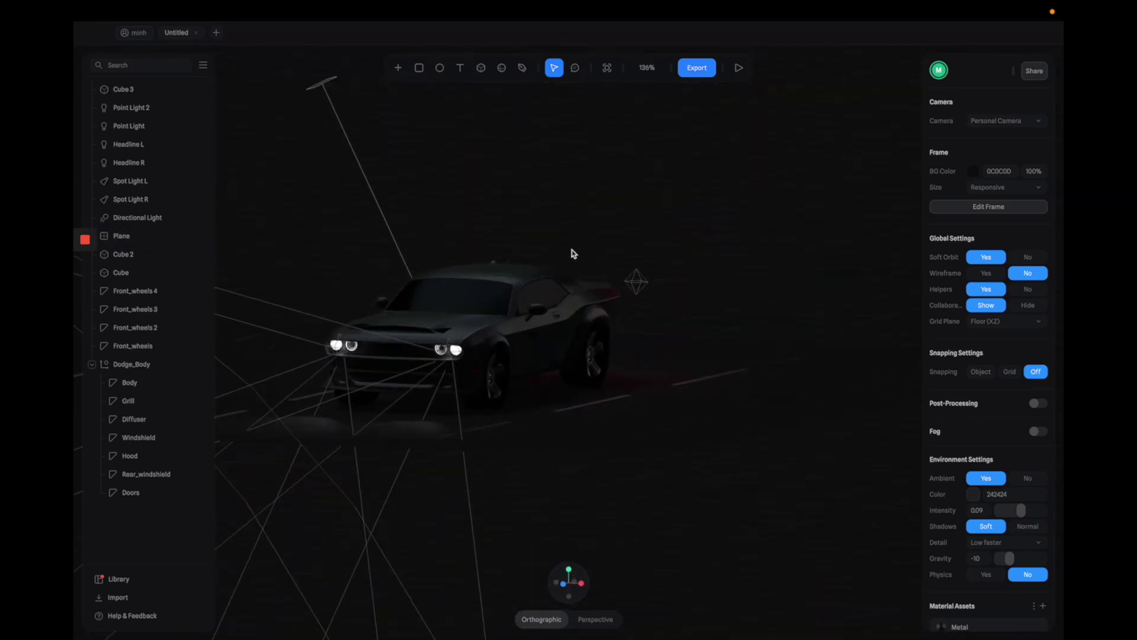
pyautogui.click(992, 123)
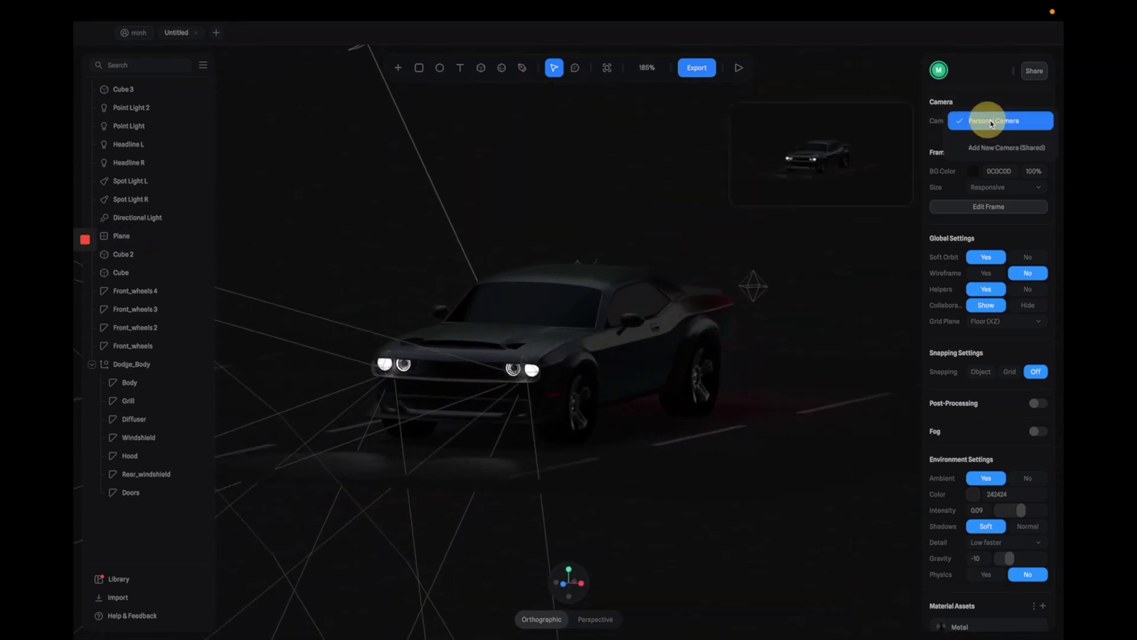
pyautogui.click(986, 148)
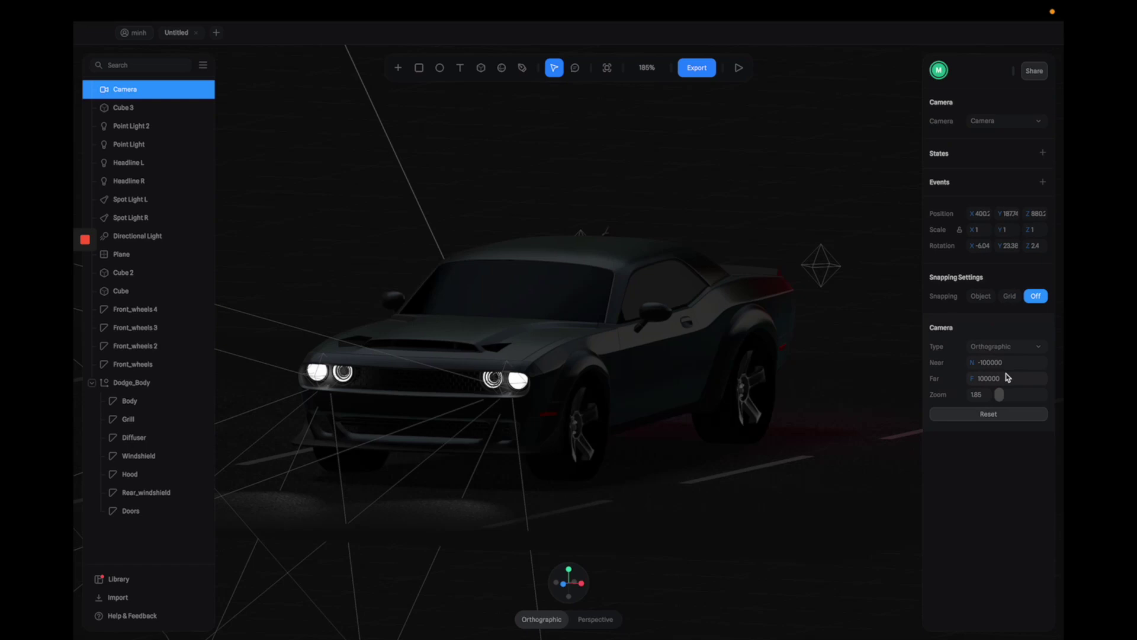
pyautogui.click(1017, 348)
pyautogui.click(994, 332)
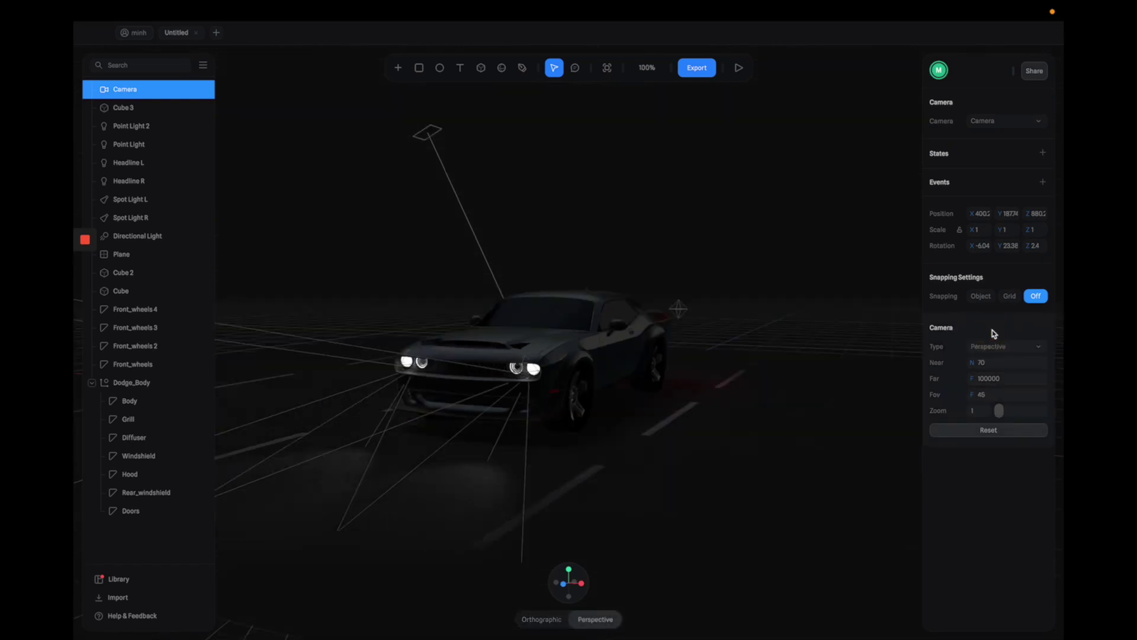
# Frame the car closer and more from its side with the new camera, checking the shot in play mode
pyautogui.scroll(-3, 407, 267)
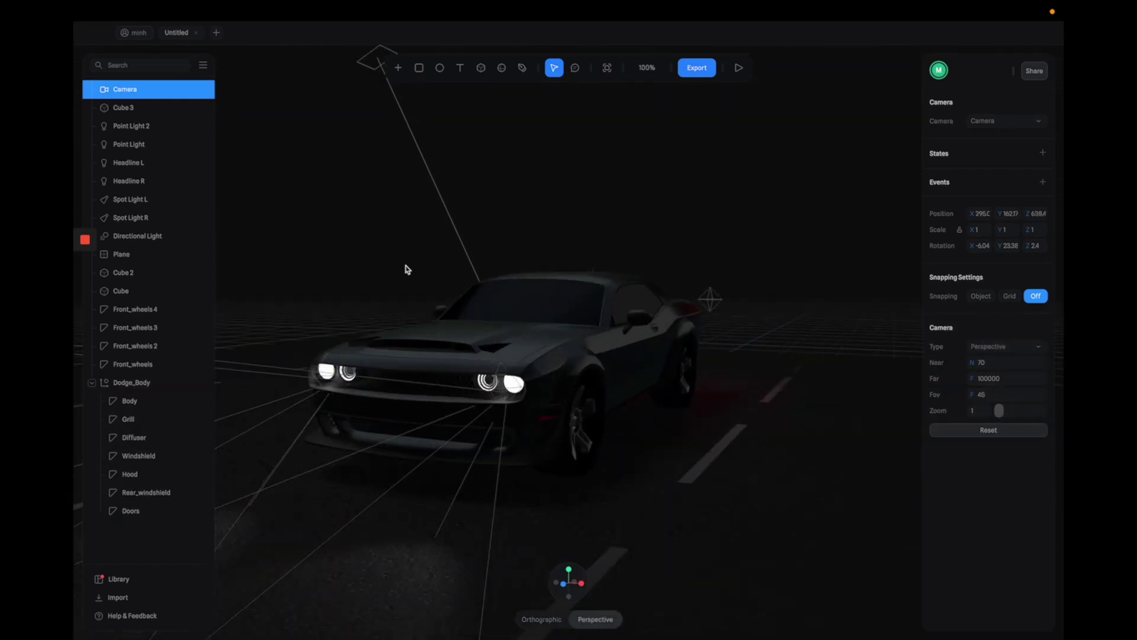
pyautogui.moveTo(404, 269); pyautogui.dragTo(429, 244)
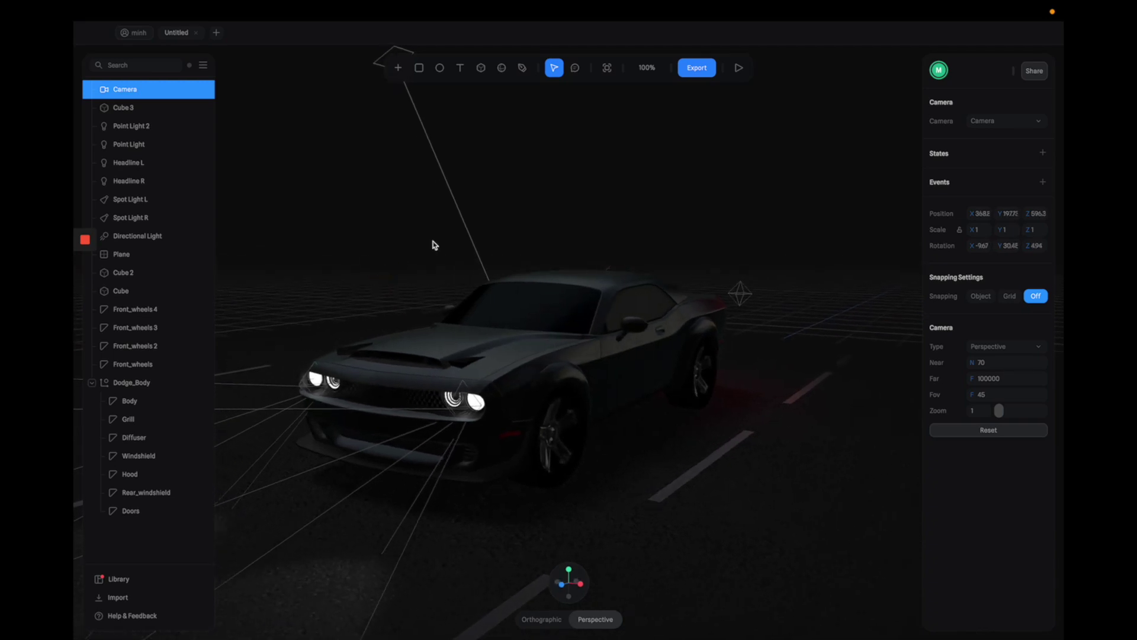
pyautogui.click(738, 69)
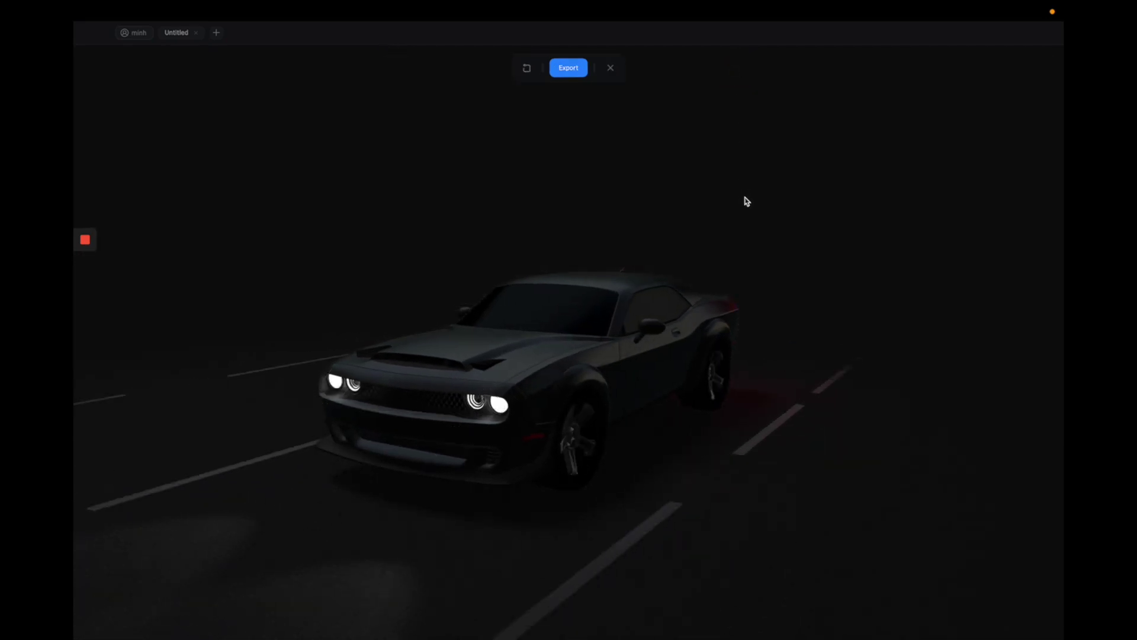
pyautogui.press('Escape')
pyautogui.moveTo(773, 239); pyautogui.dragTo(643, 248)
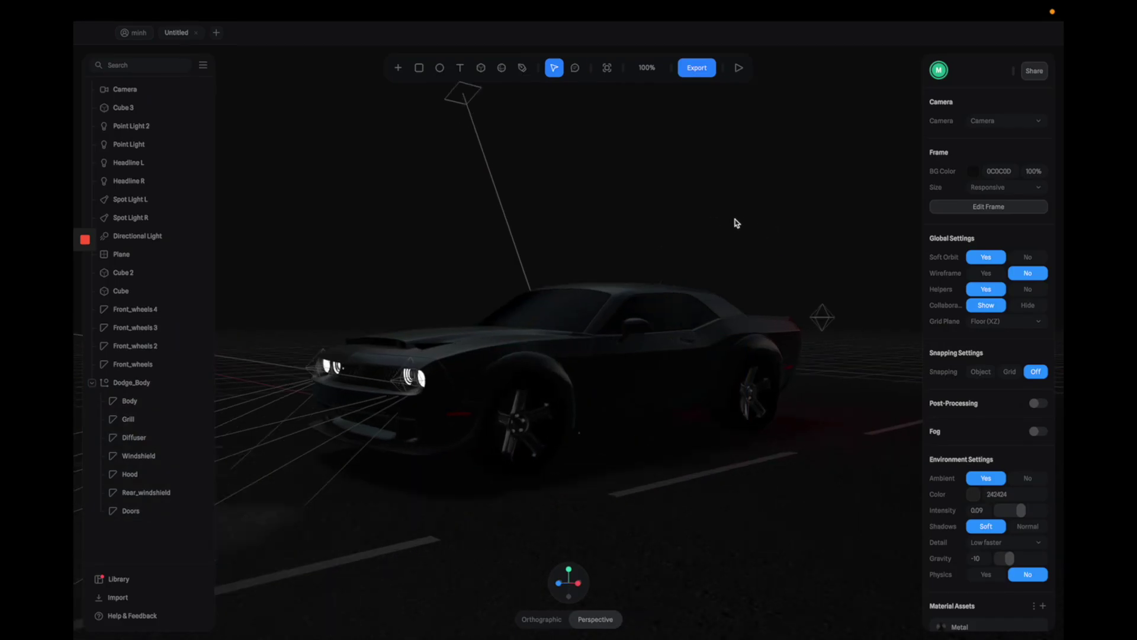
pyautogui.moveTo(743, 224); pyautogui.dragTo(734, 225)
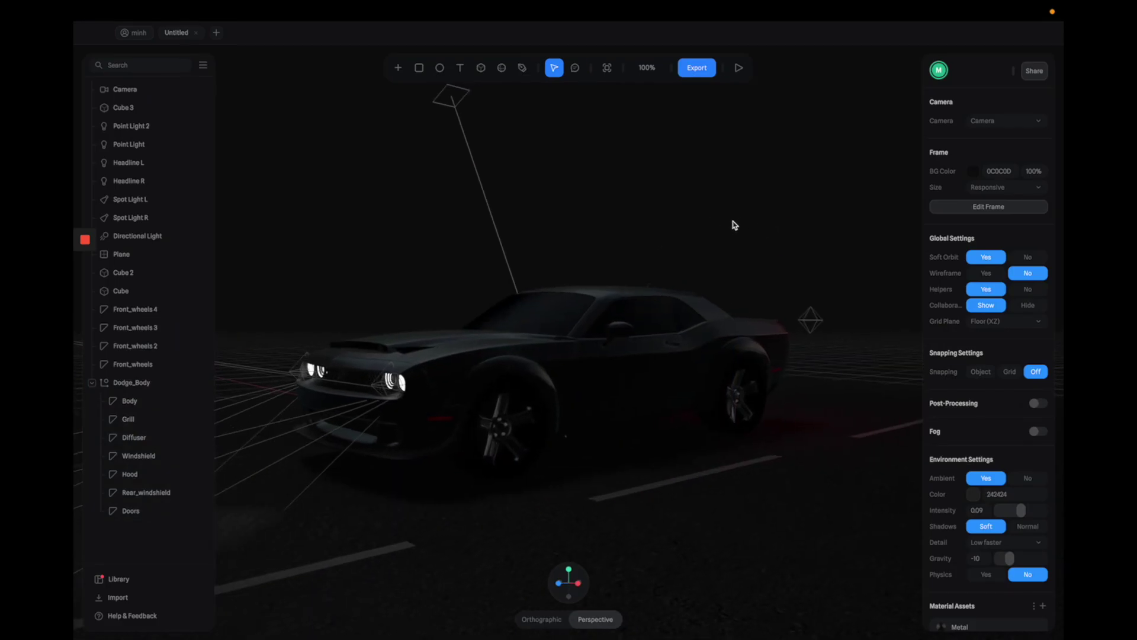
# Set Pan, Zoom and Logo to No in the play settings of the Public URL export
pyautogui.click(697, 69)
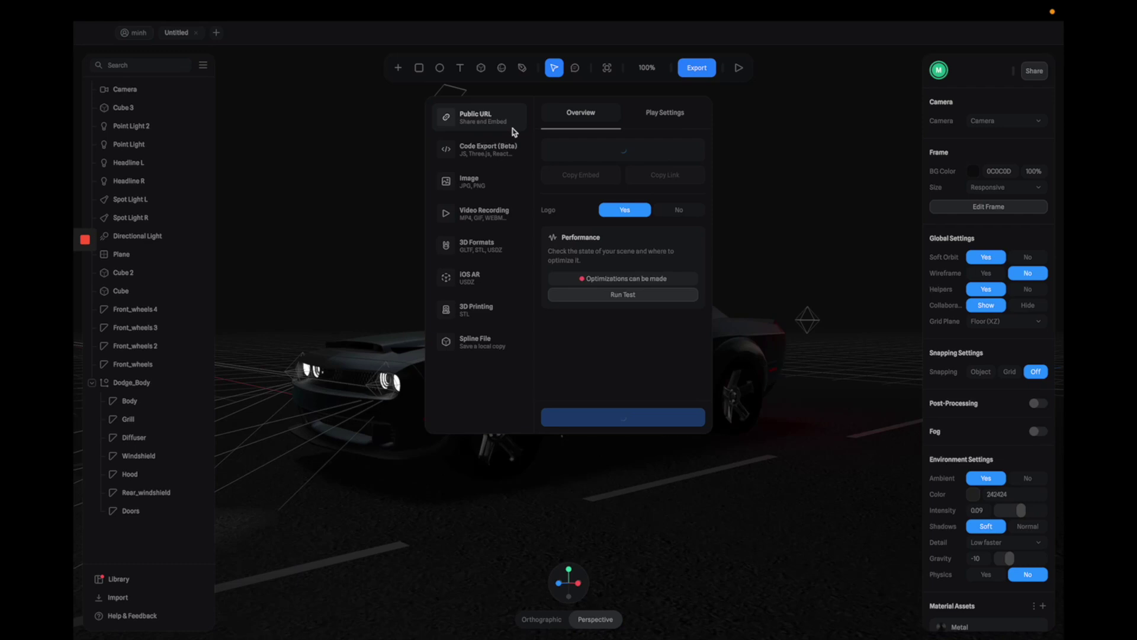
pyautogui.click(678, 116)
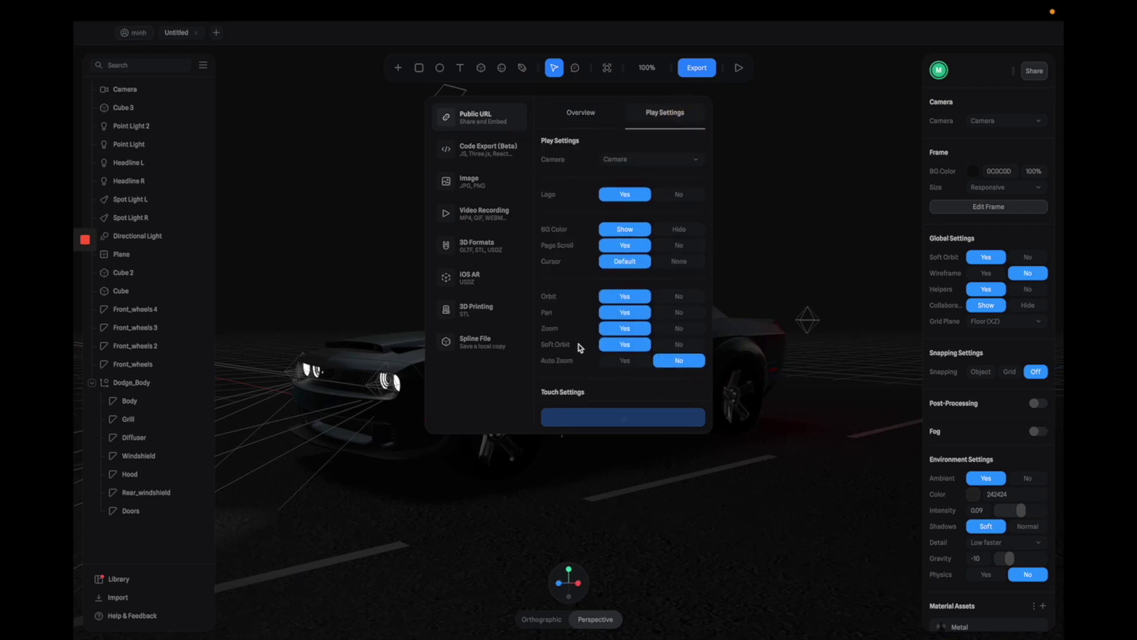
pyautogui.click(694, 313)
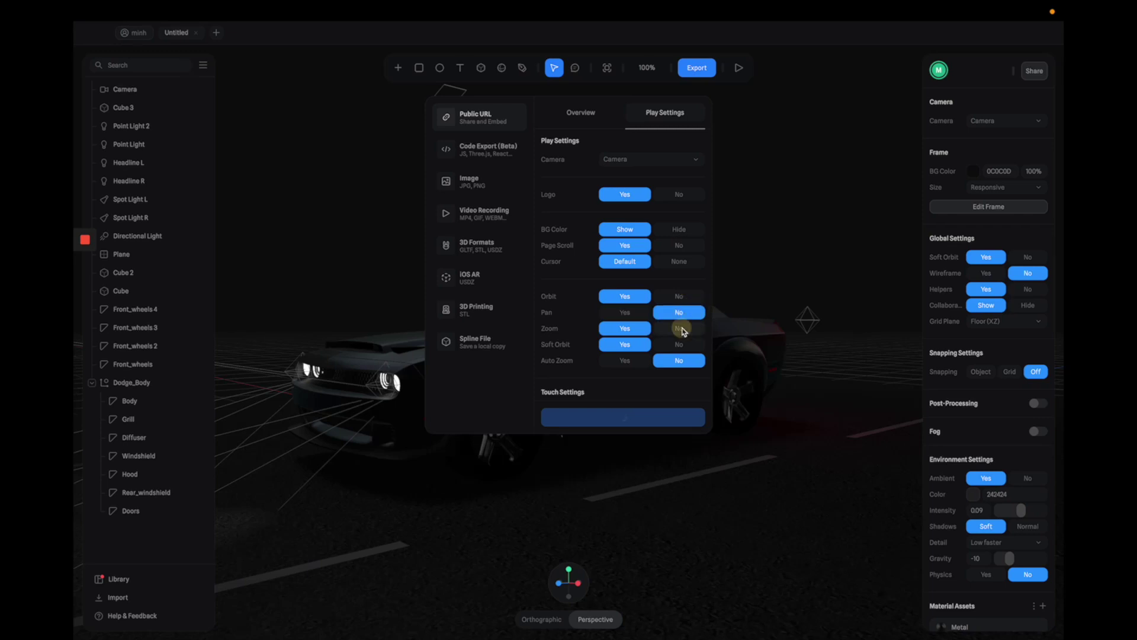
pyautogui.click(682, 330)
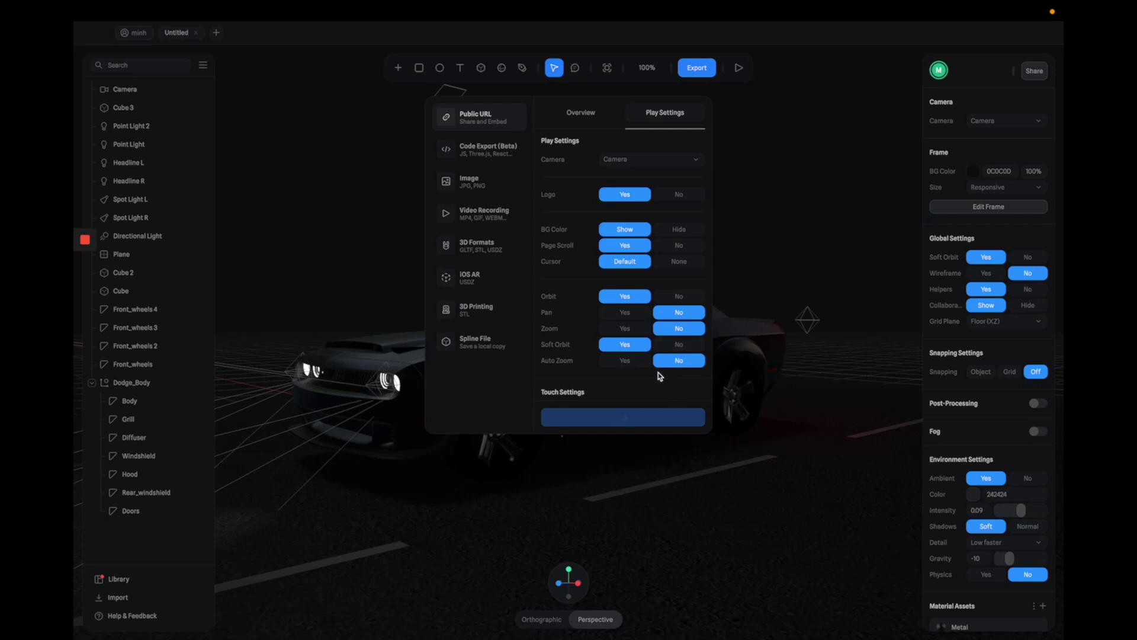
pyautogui.click(689, 195)
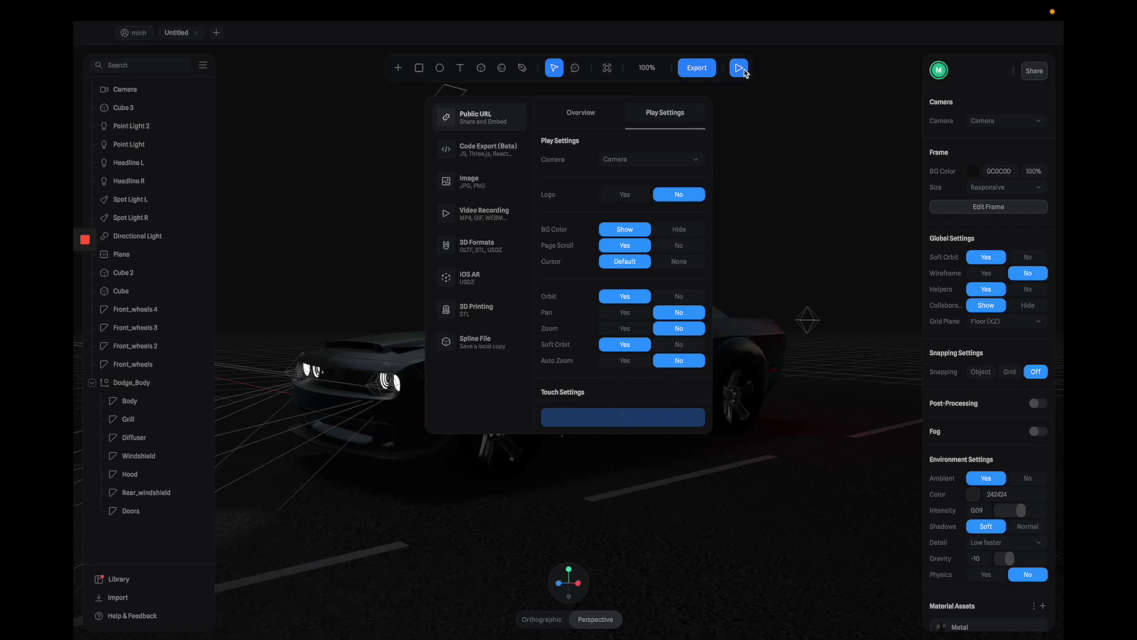
# Test orbiting around the car in play mode and return to the editor
pyautogui.click(740, 68)
pyautogui.moveTo(664, 332); pyautogui.dragTo(587, 370)
pyautogui.click(610, 68)
# Enable Orbit Limits in the export play settings, set their direction to Horizontal, and update the public URL
pyautogui.click(702, 69)
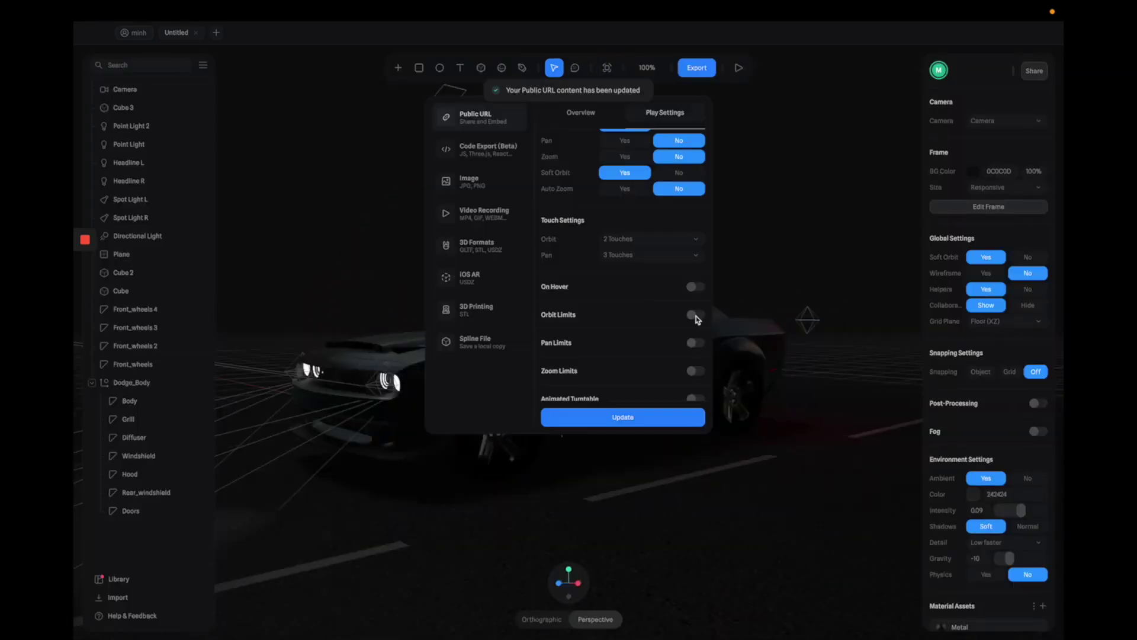
pyautogui.click(695, 315)
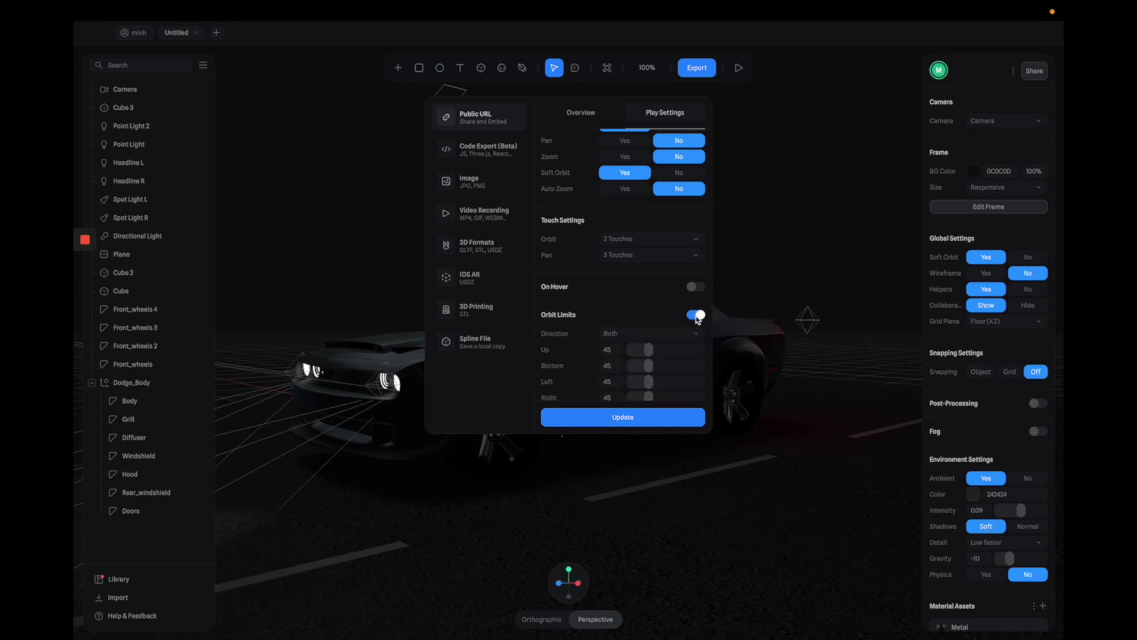
pyautogui.scroll(-2, 656, 314)
pyautogui.click(660, 321)
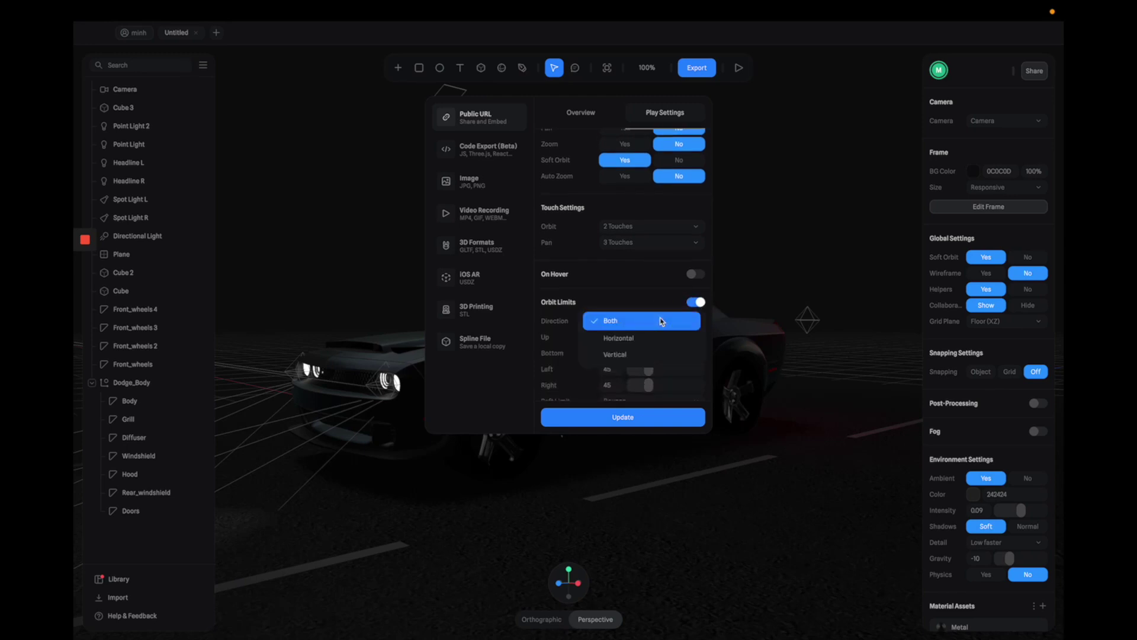
pyautogui.click(646, 345)
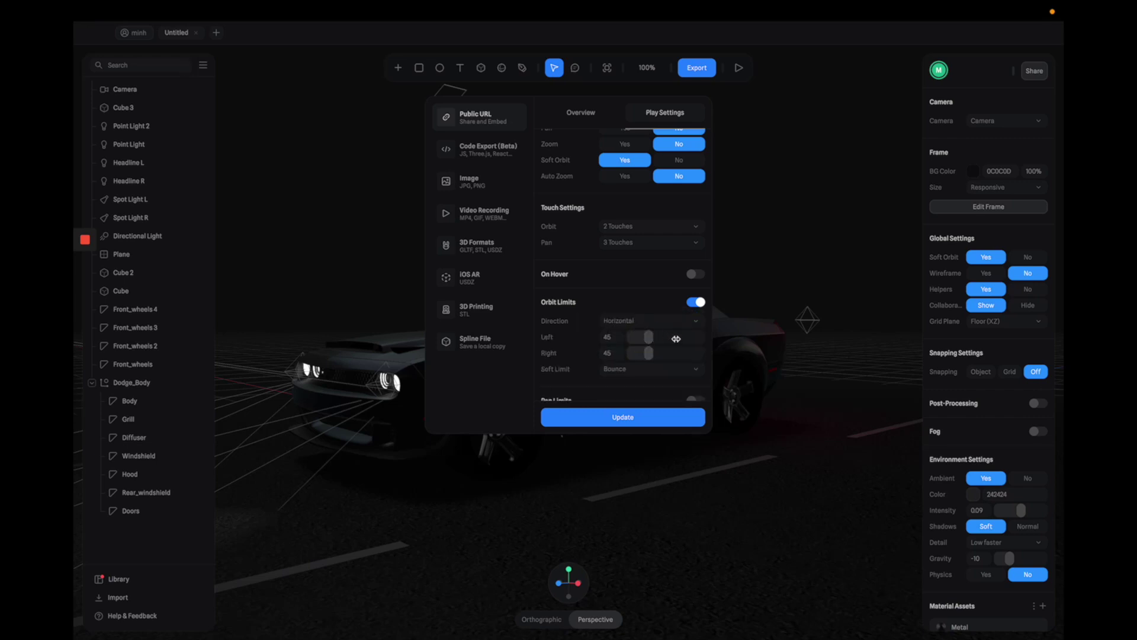
pyautogui.click(663, 422)
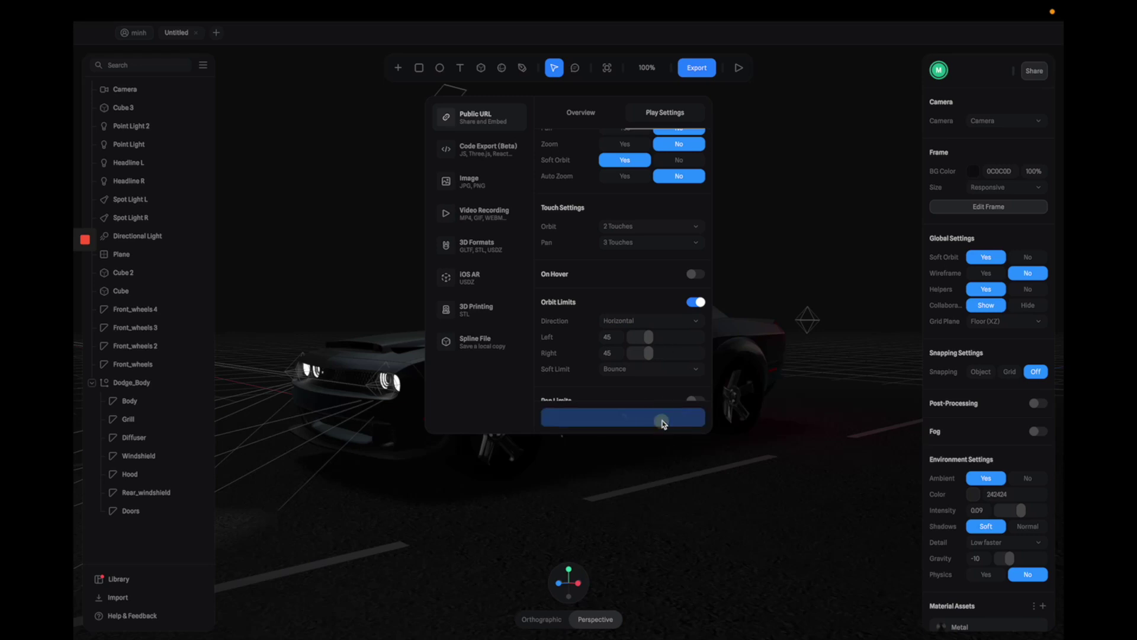
# Test the horizontal orbit limits on the car in play mode
pyautogui.click(733, 78)
pyautogui.moveTo(557, 376); pyautogui.dragTo(528, 398)
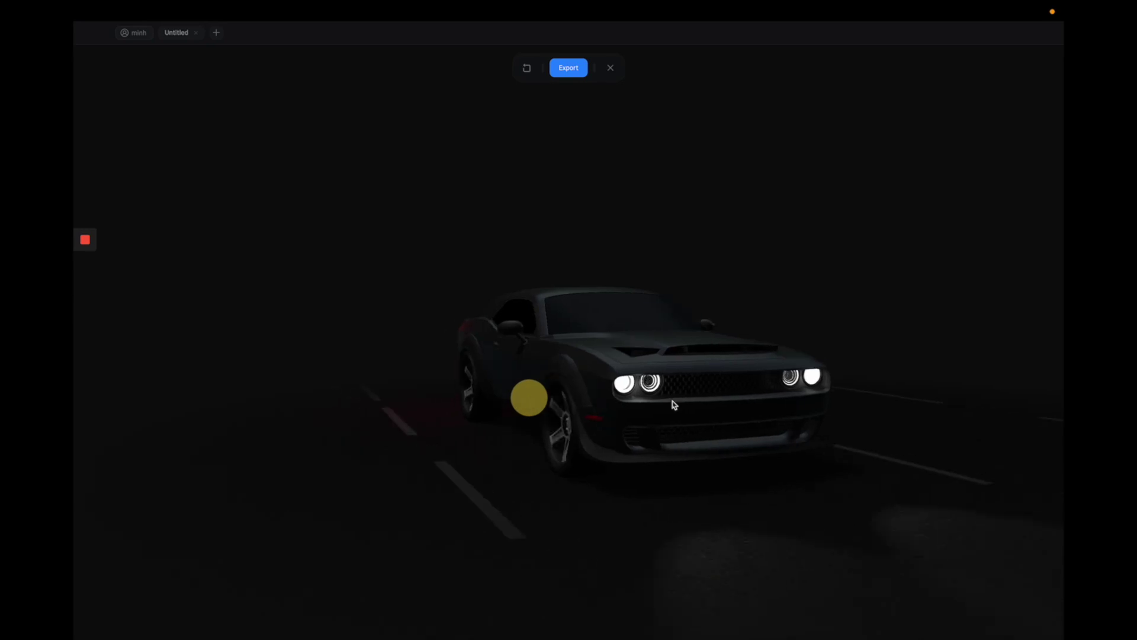